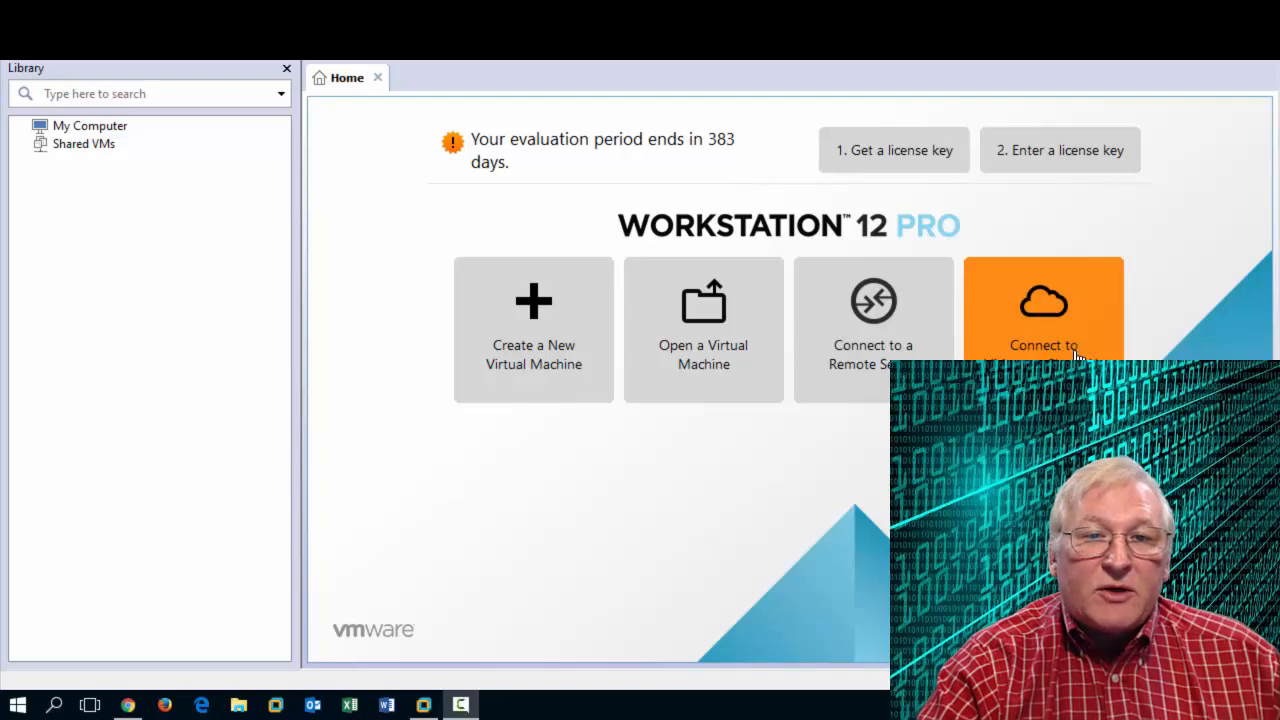
Switch to Chrome, open the Ubuntu Server download page from the site's Server section and examine the offered releases.
click(131, 707)
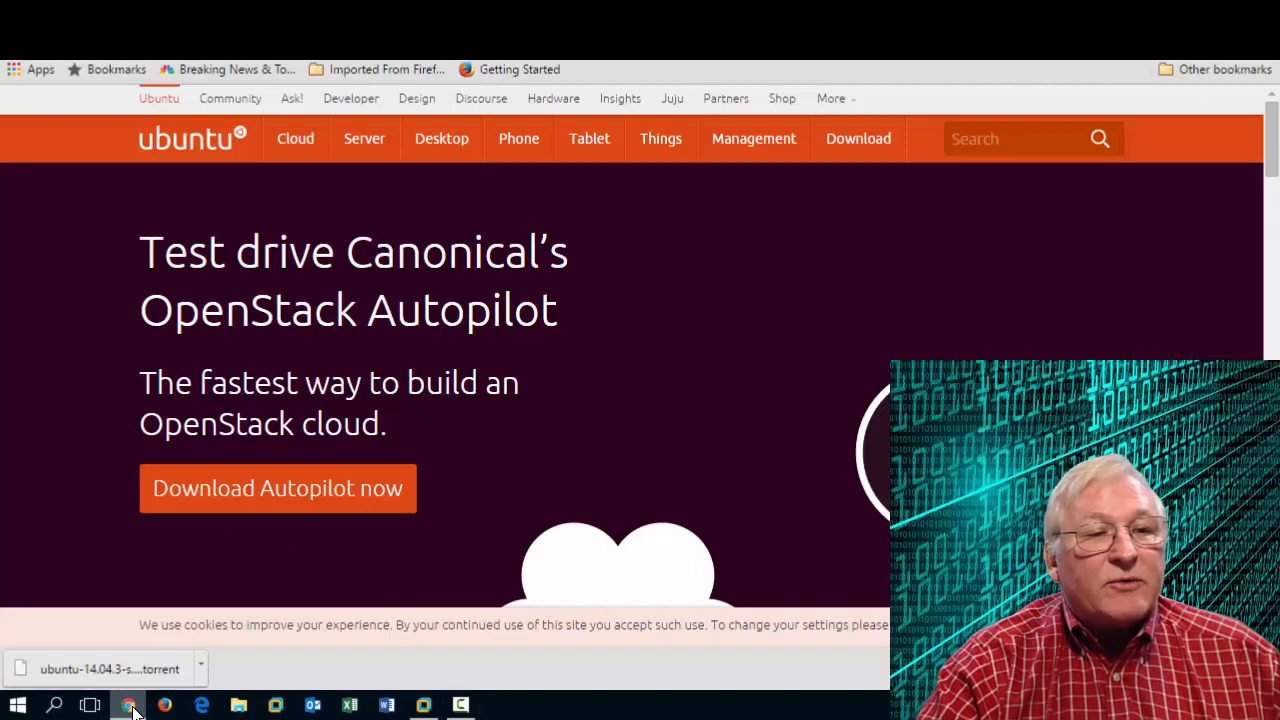
click(373, 148)
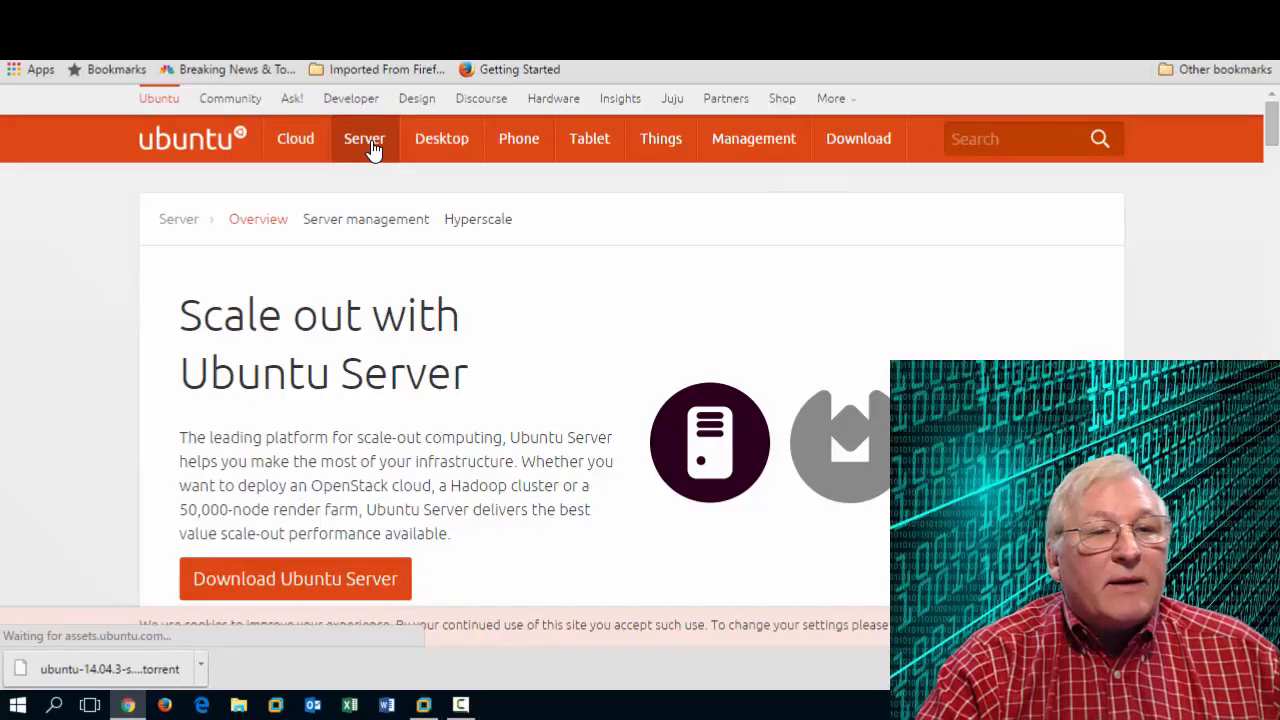
scroll(520, 320, down, 1)
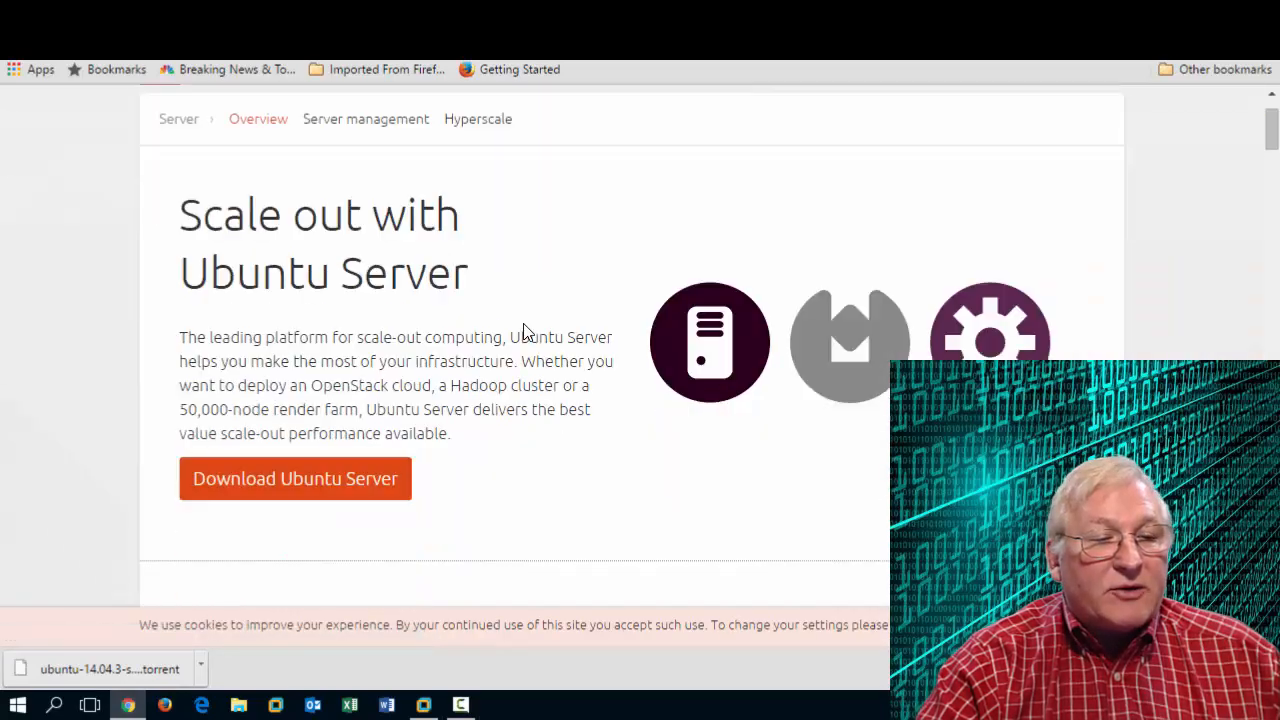
click(331, 480)
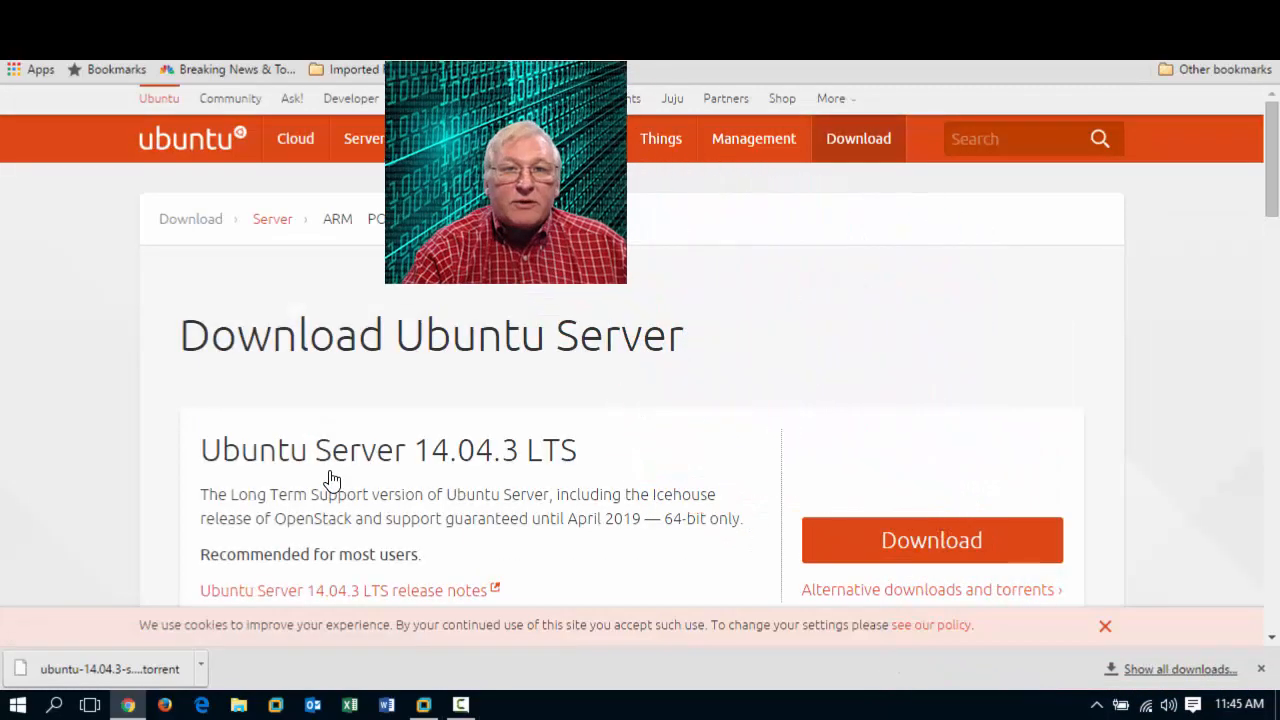
scroll(331, 480, down, 1)
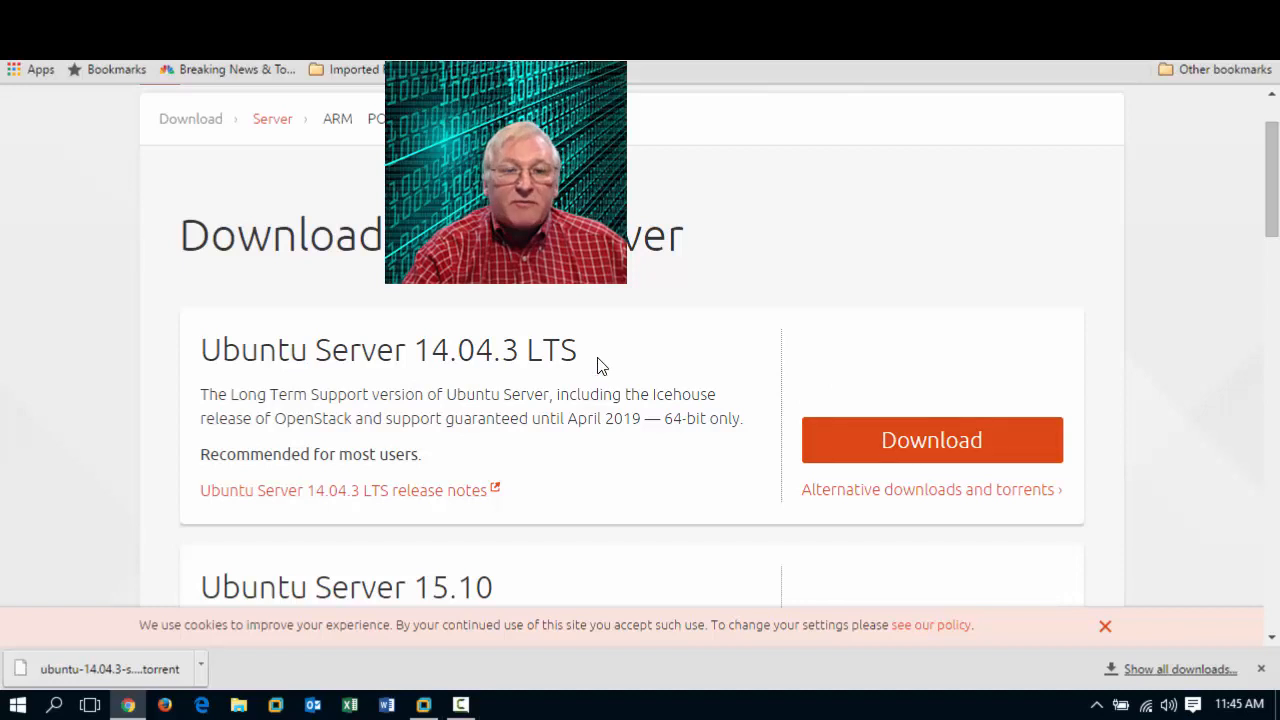
scroll(583, 357, down, 2)
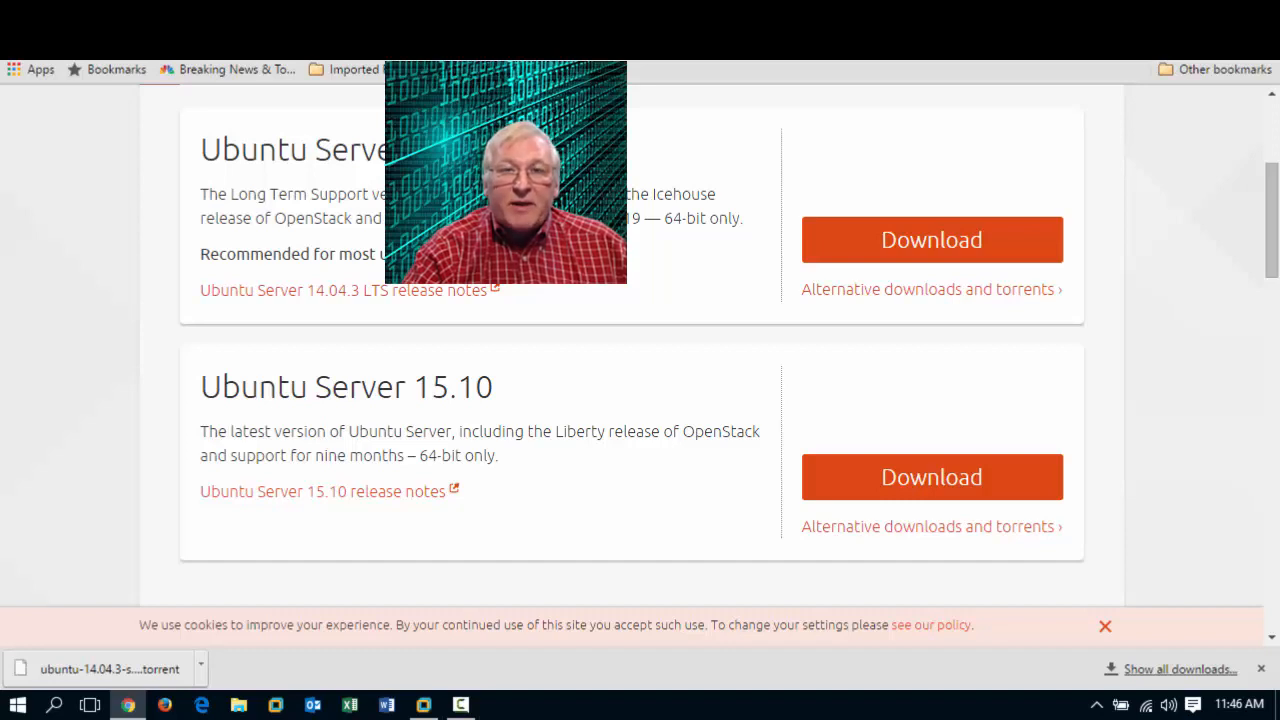
Open the alternative downloads and torrents page for Ubuntu Server 14.04.3 LTS and look through its options.
click(856, 294)
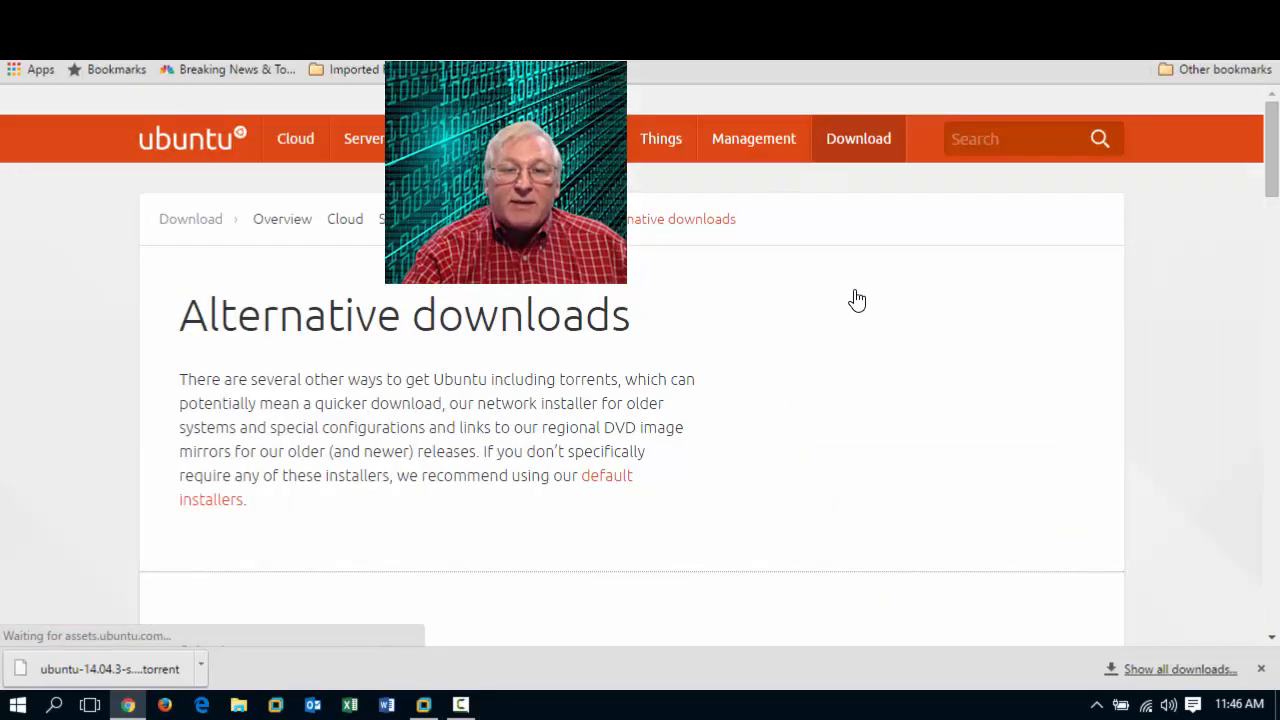
scroll(611, 330, down, 4)
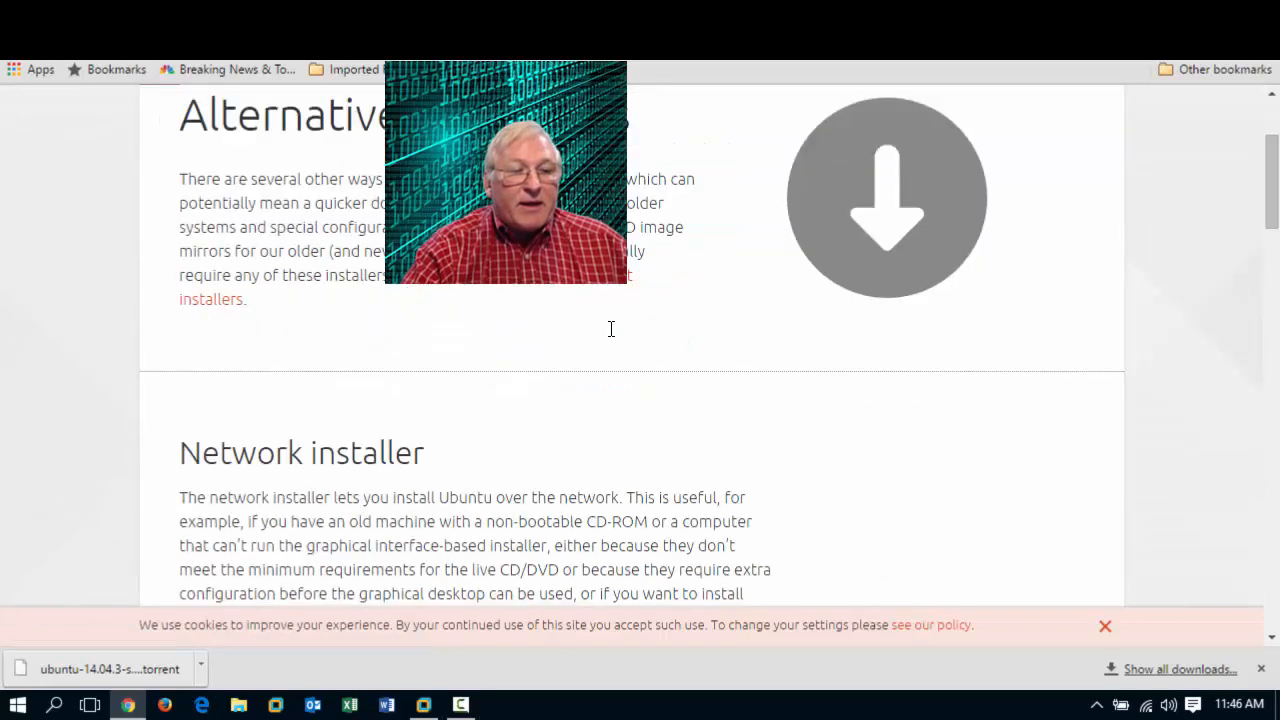
scroll(611, 330, down, 5)
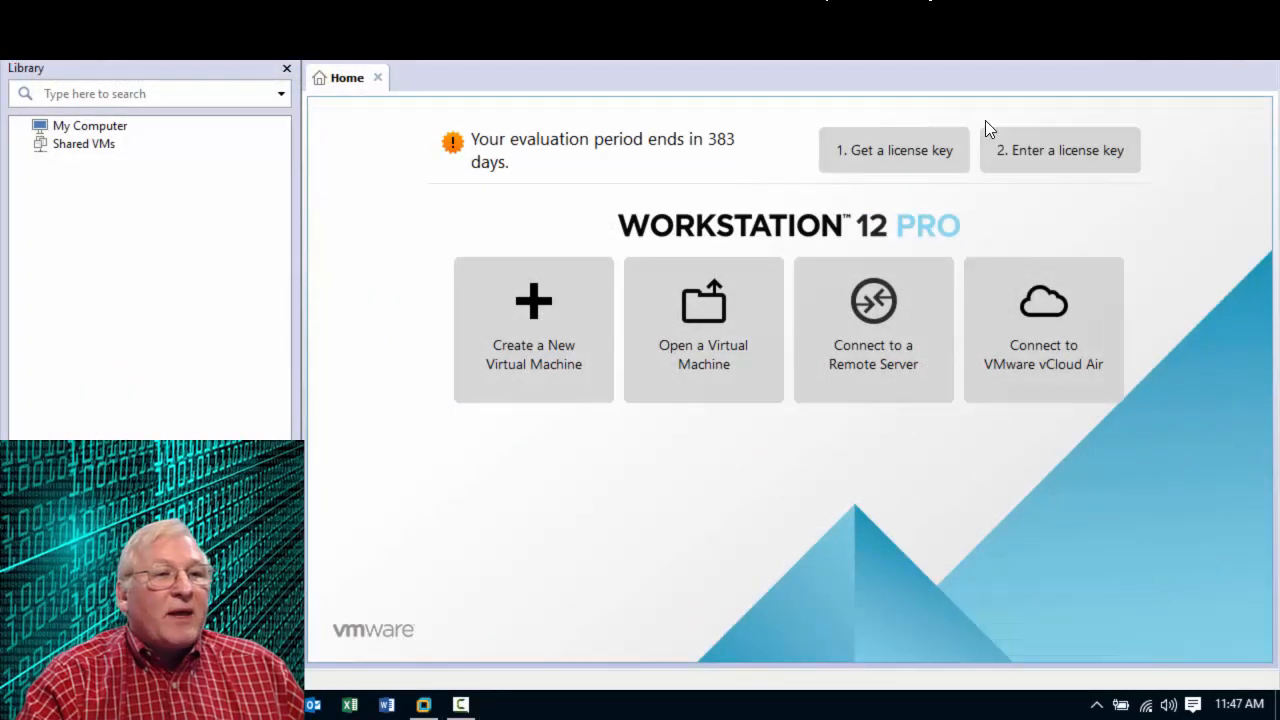
Start a new virtual machine with the Typical configuration and a blank hard disk, without using installation media.
click(22, 47)
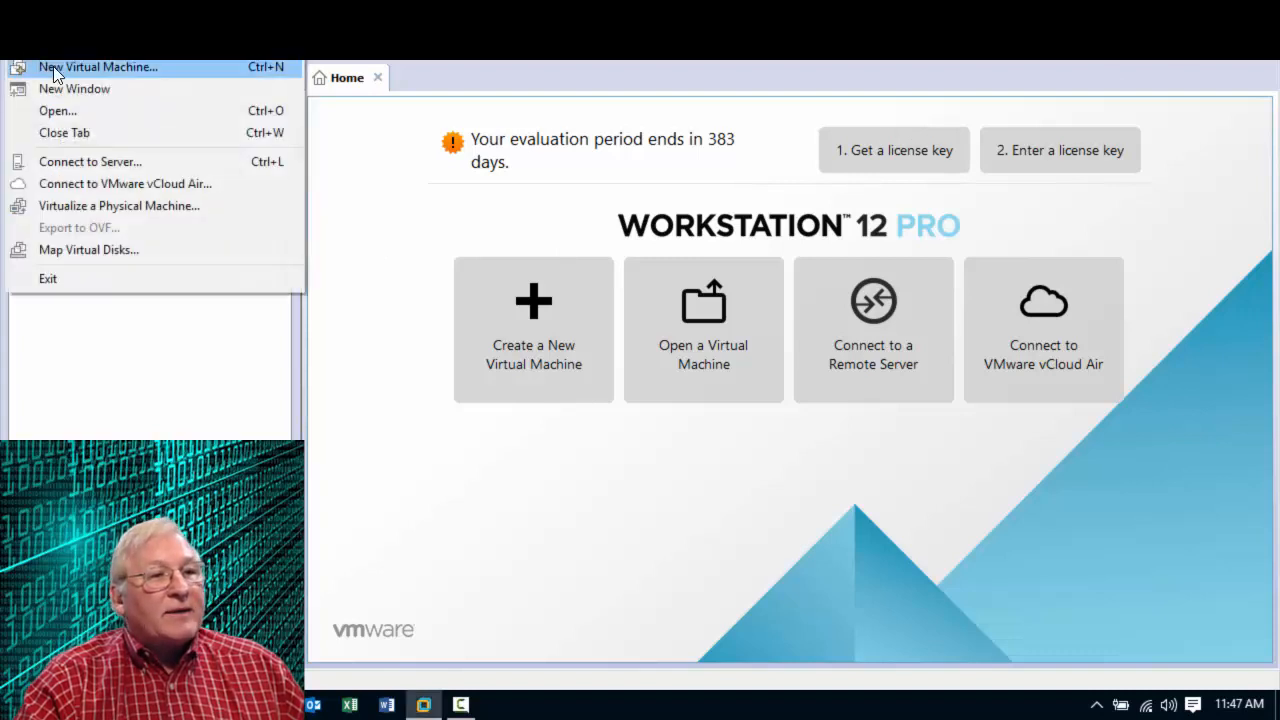
click(55, 67)
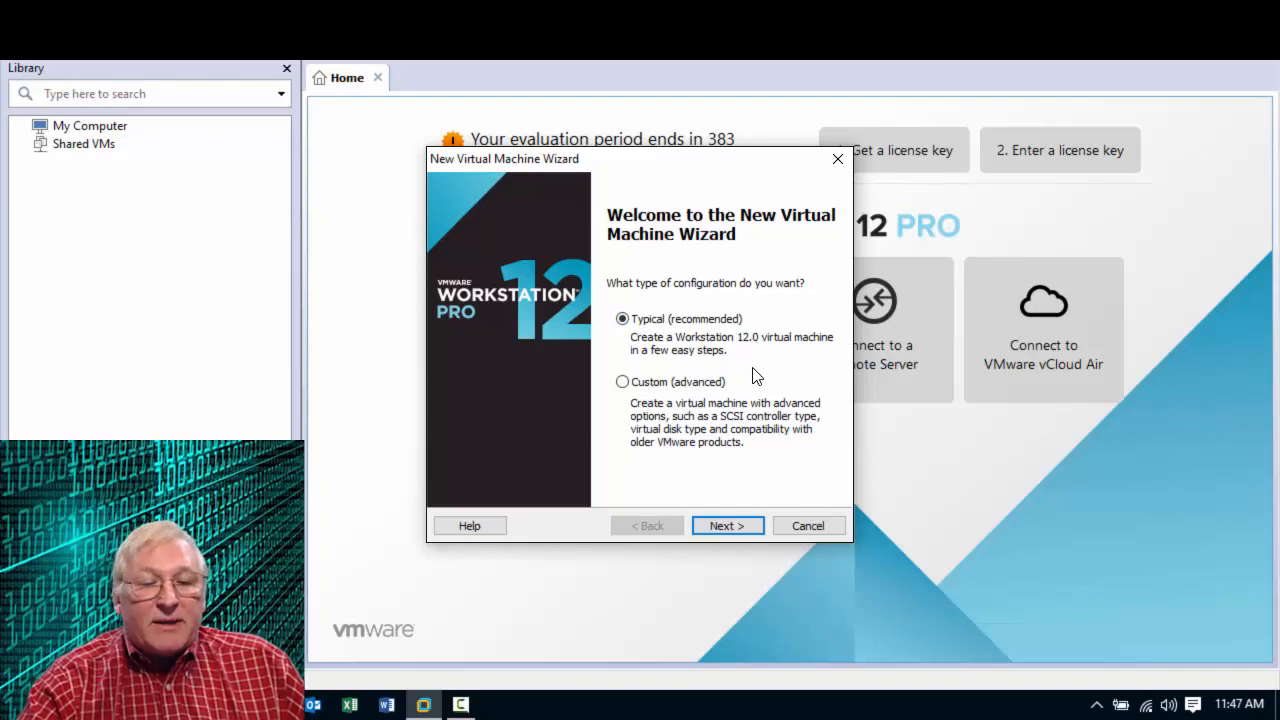
click(728, 524)
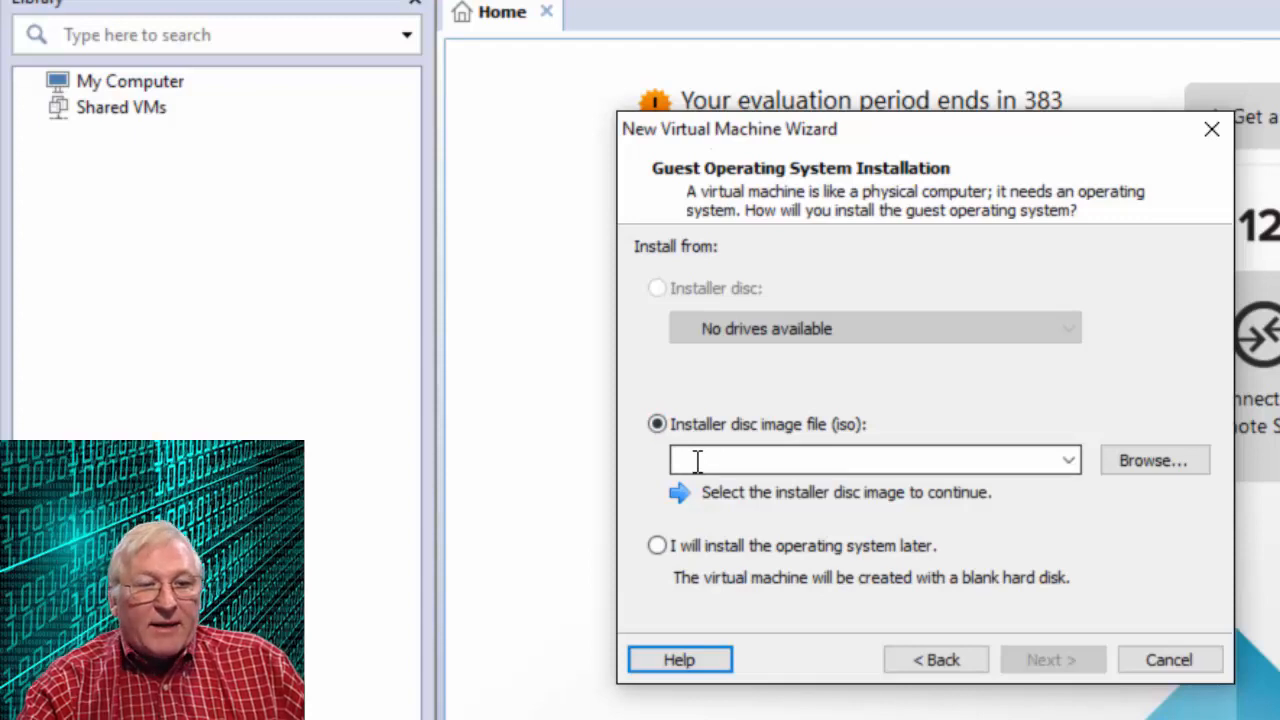
click(657, 548)
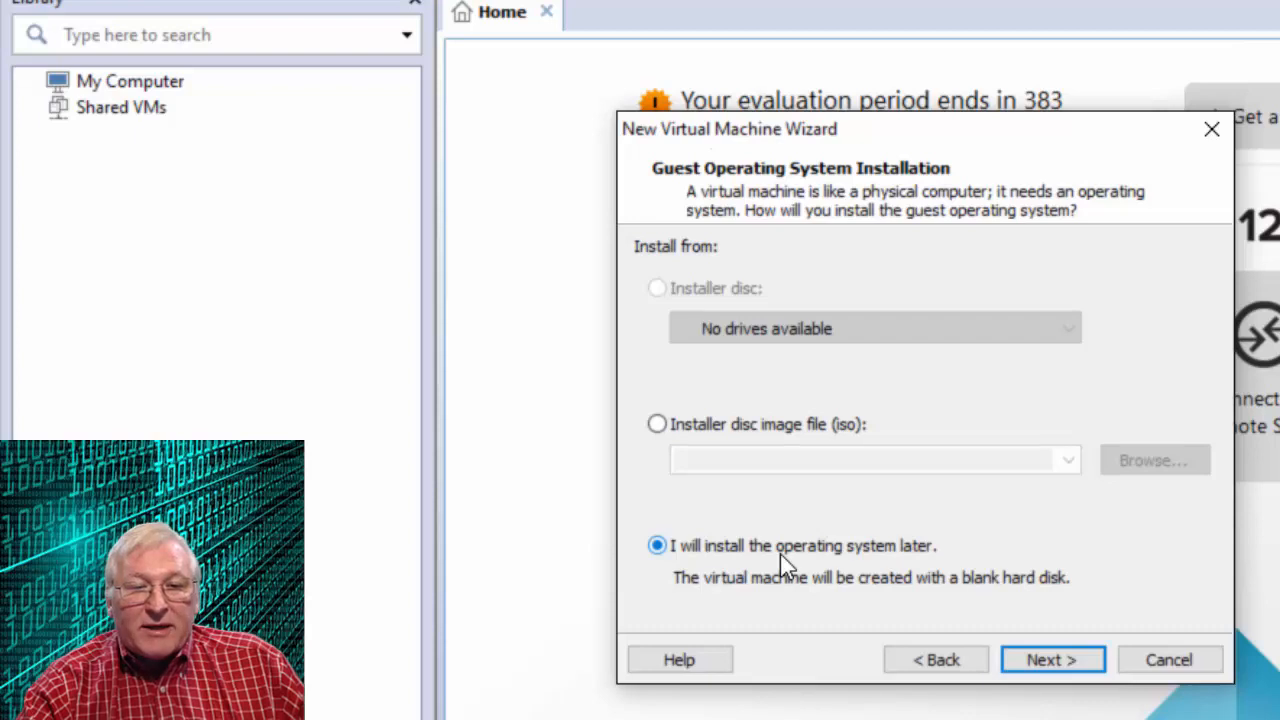
click(1047, 663)
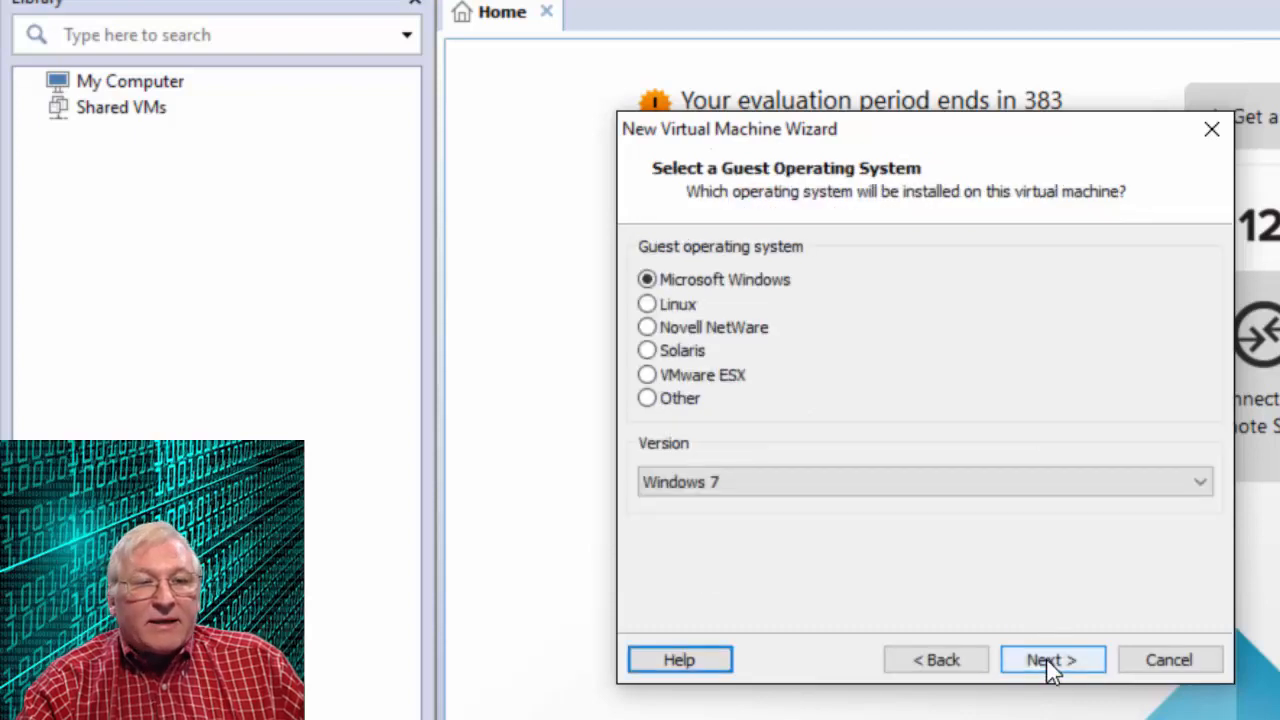
Set the guest operating system to Linux with version Ubuntu 64-bit and continue to the naming page.
click(648, 306)
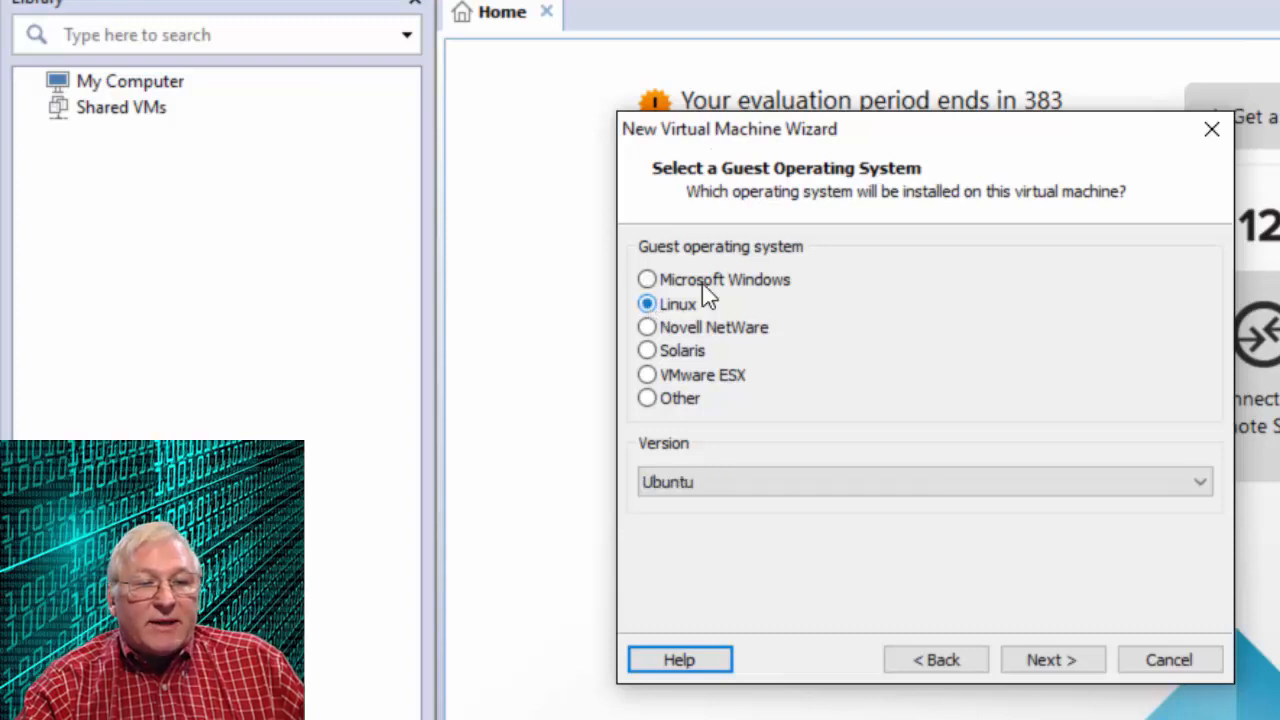
click(1194, 487)
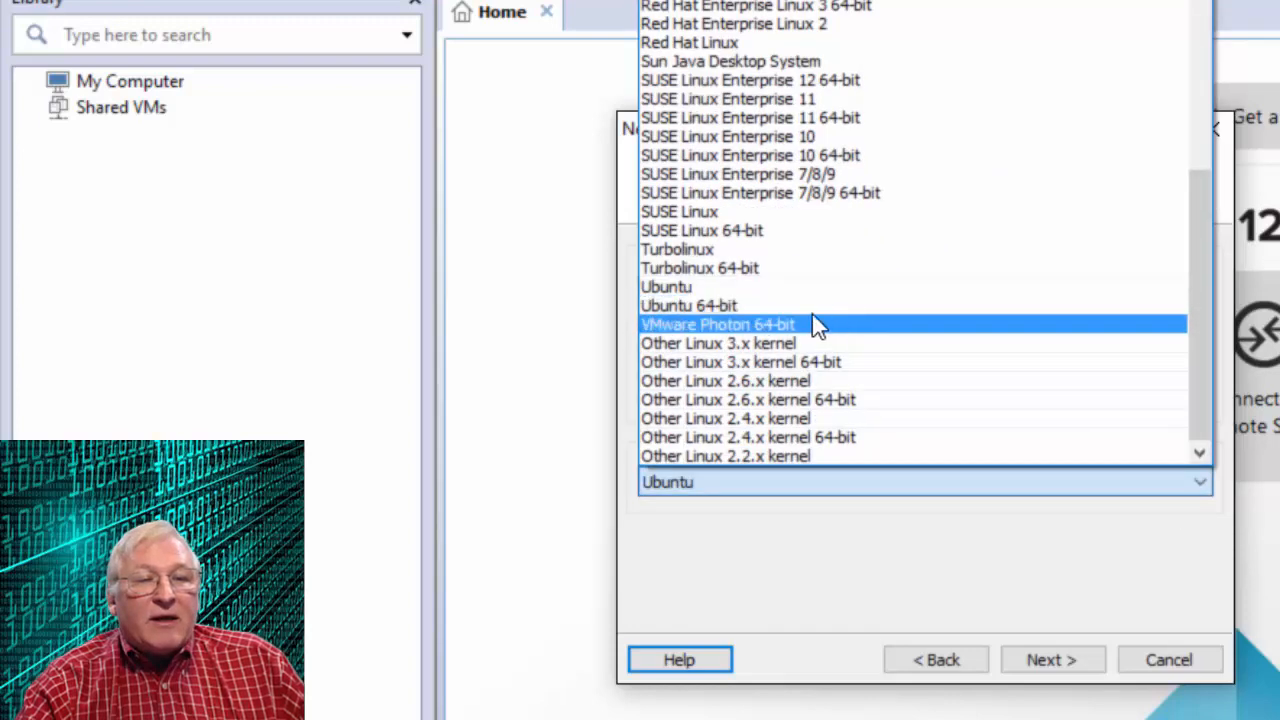
click(728, 308)
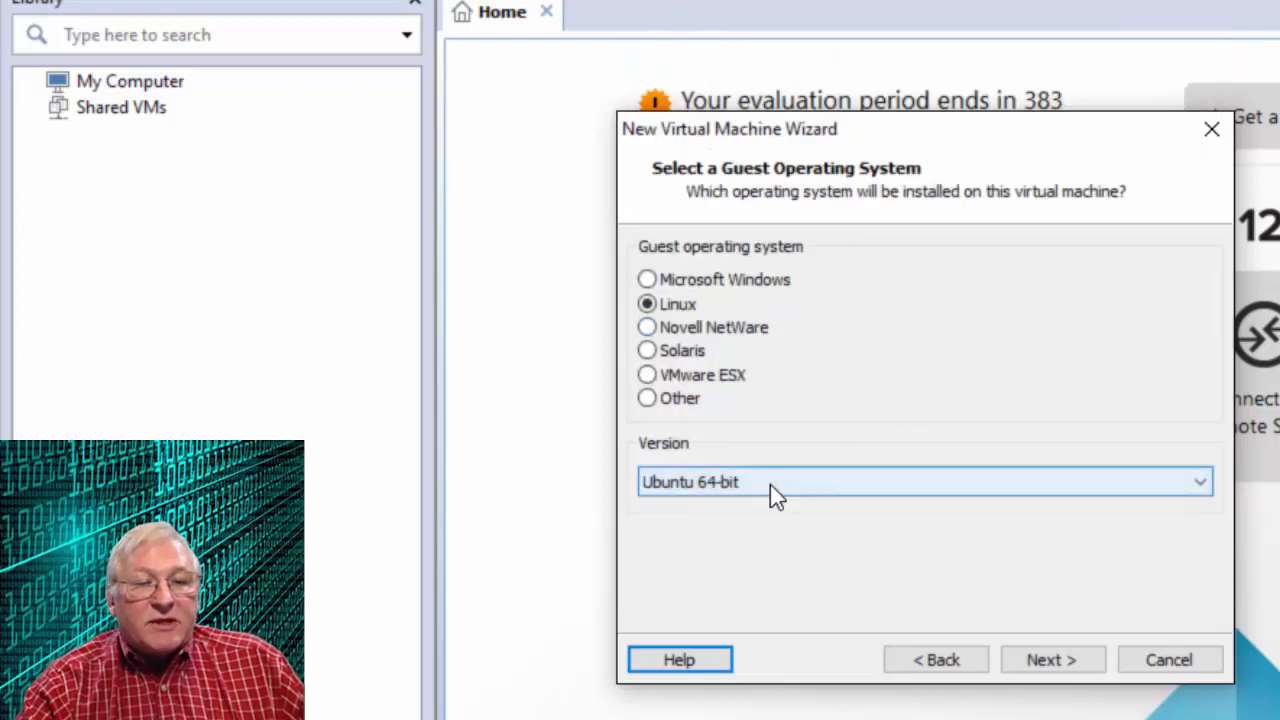
click(1142, 488)
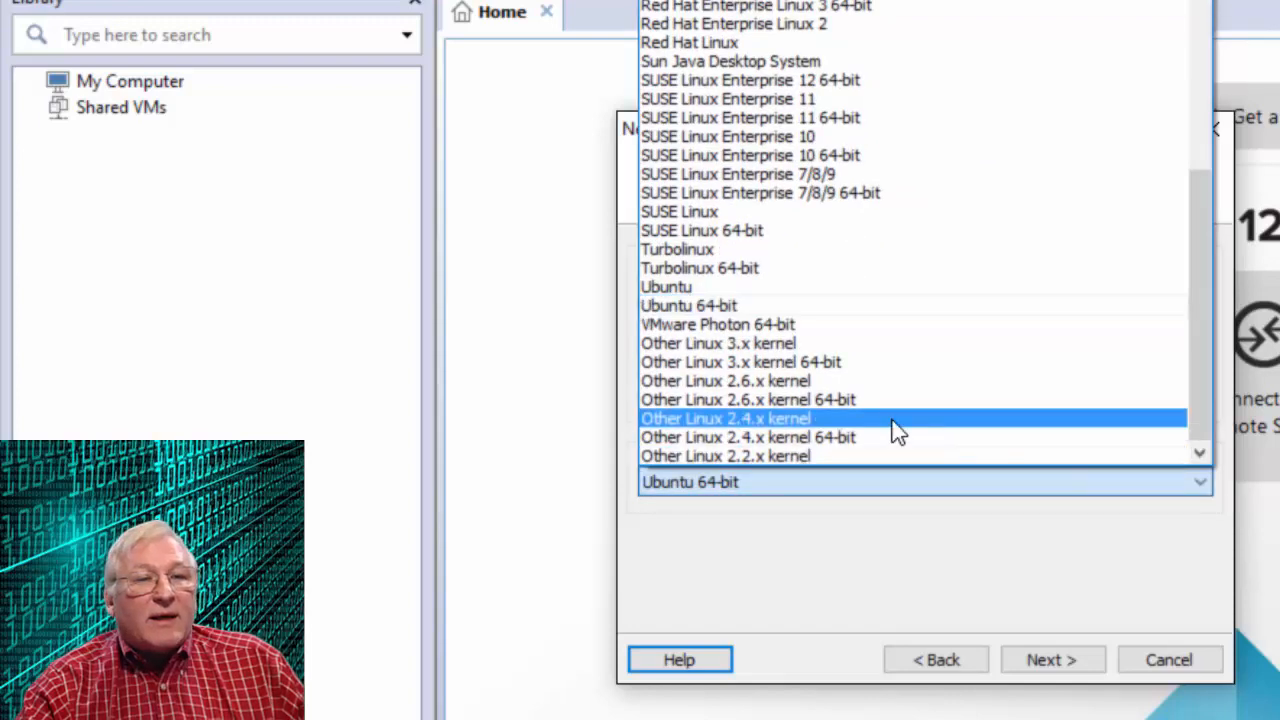
click(704, 314)
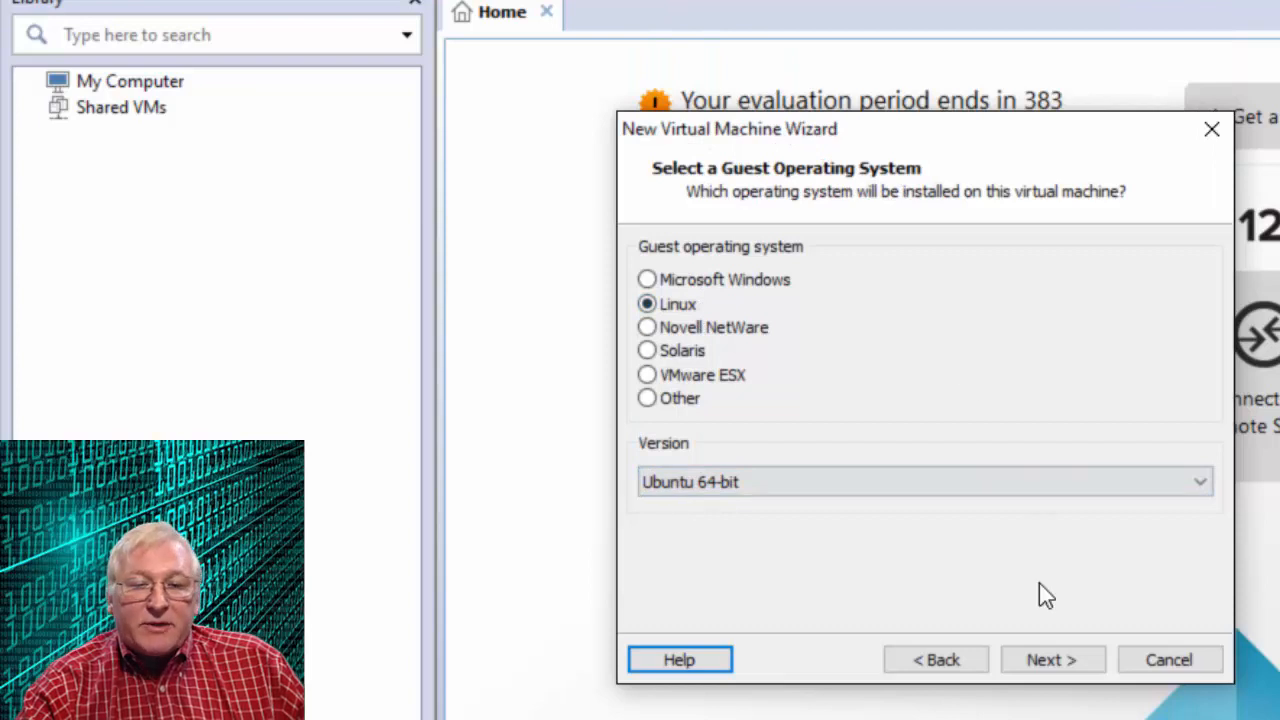
click(1055, 661)
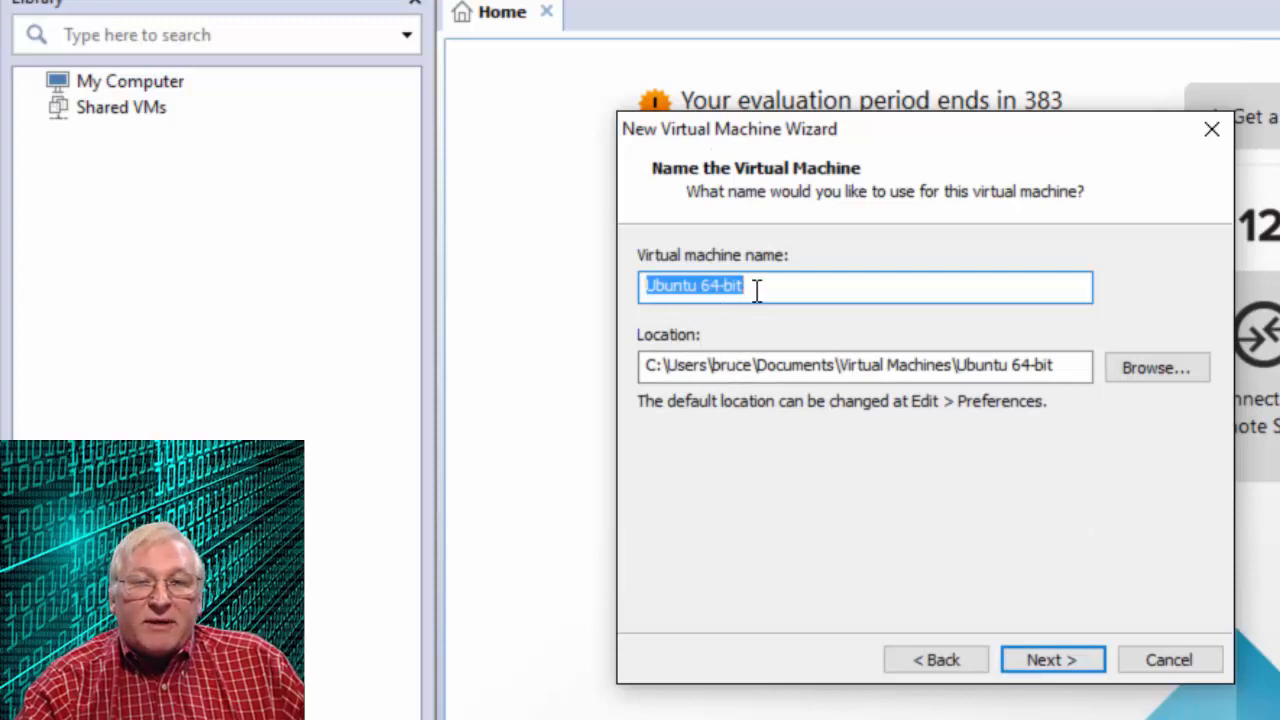
Name the virtual machine StandardInstall.
drag(760, 288, 620, 300)
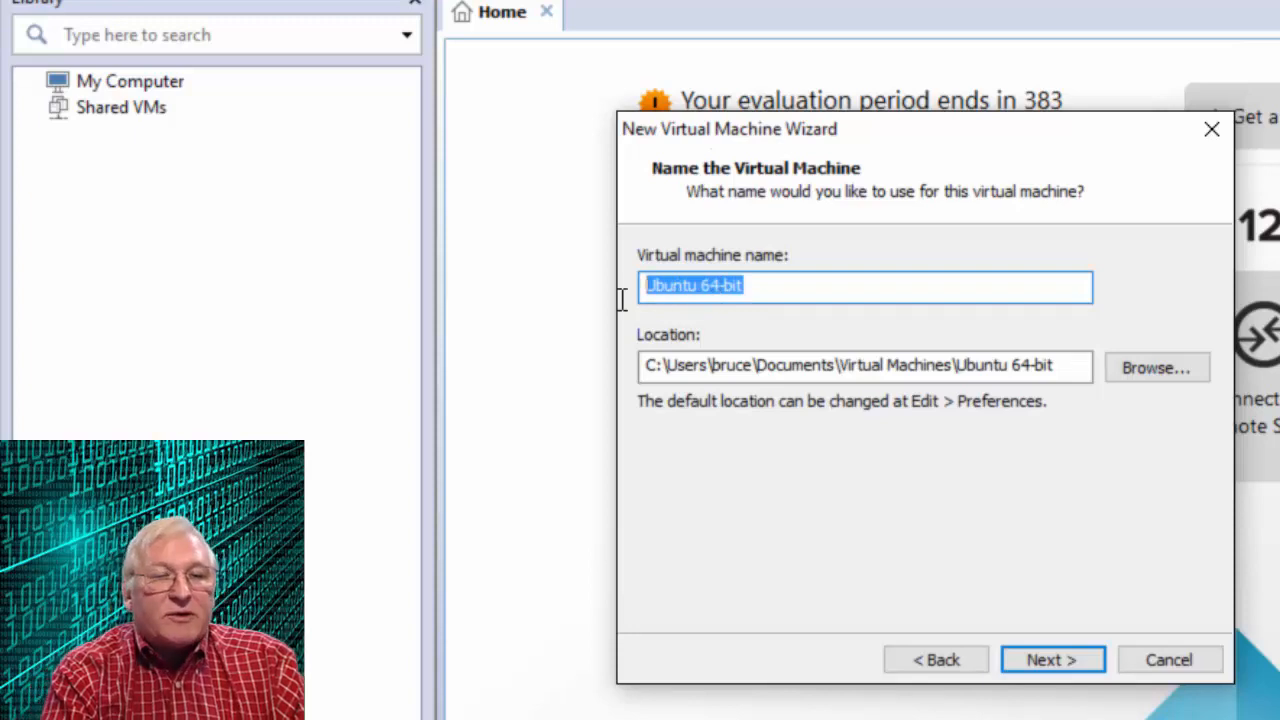
text(Standar)
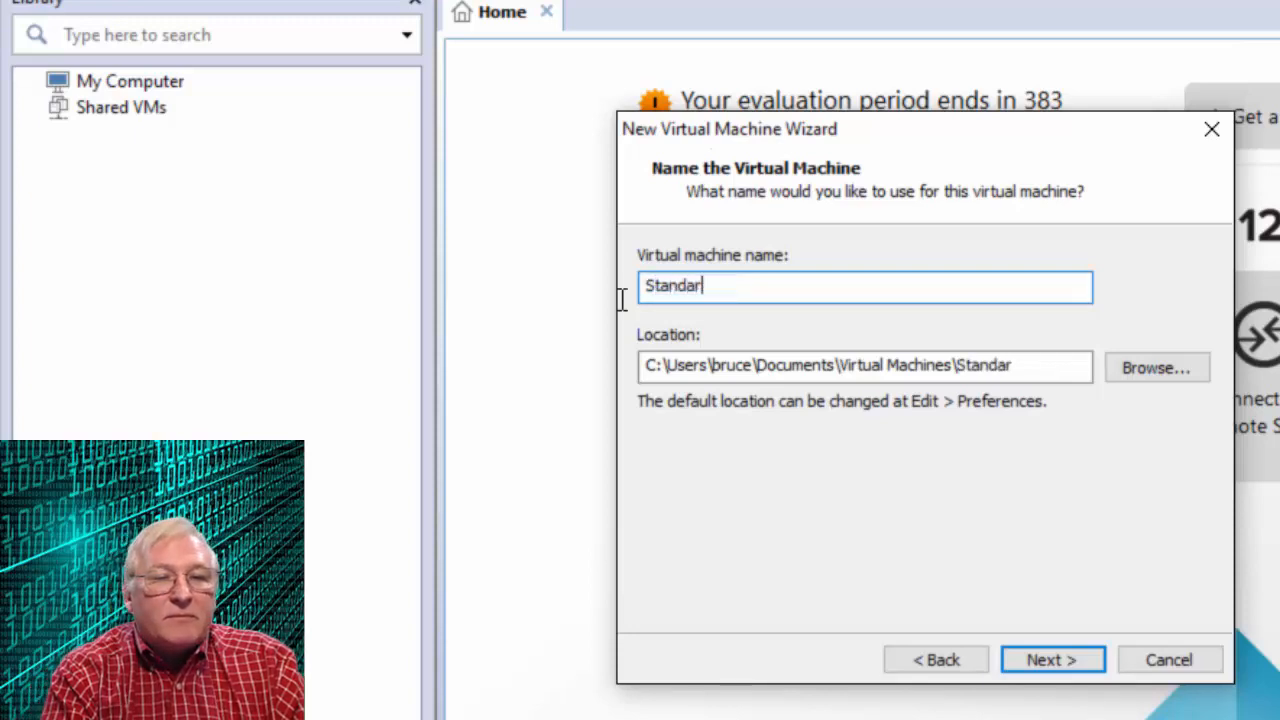
text(dInstal)
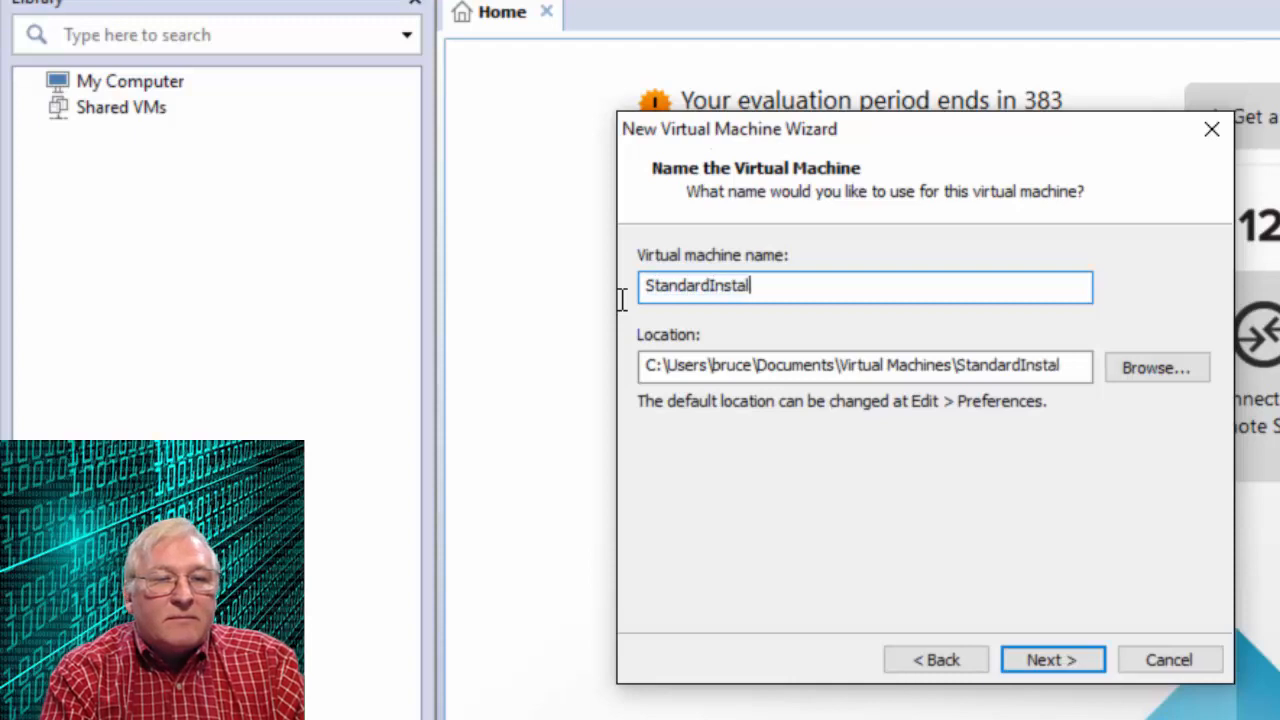
text(l)
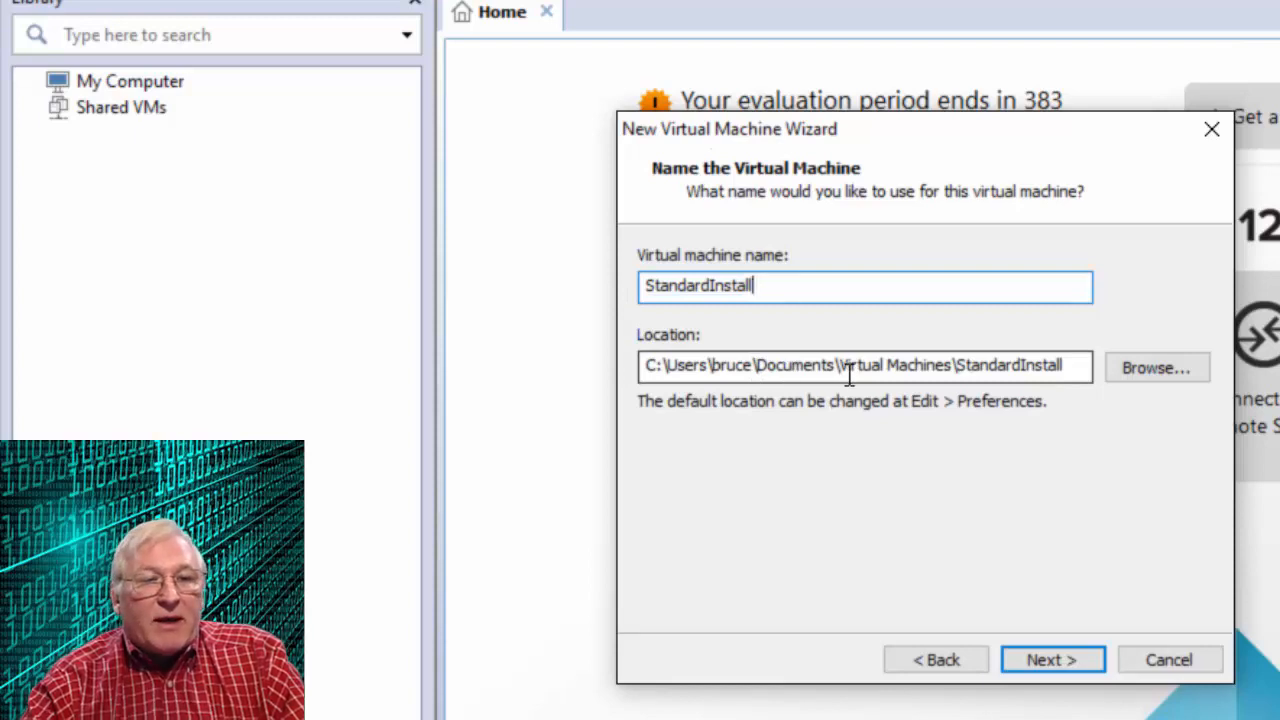
Set the virtual machine's location to the Virtual Machines folder in the user's Documents on the E: drive and accept the page.
click(1155, 370)
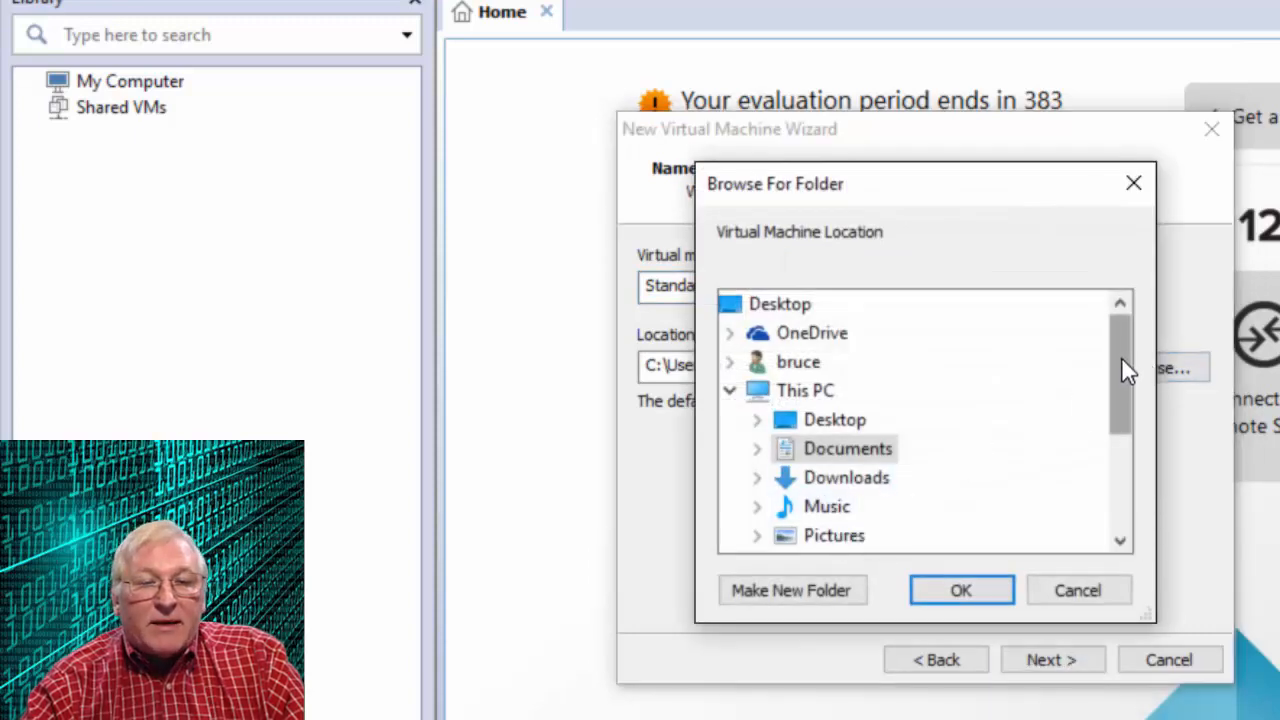
drag(1120, 366, 1123, 449)
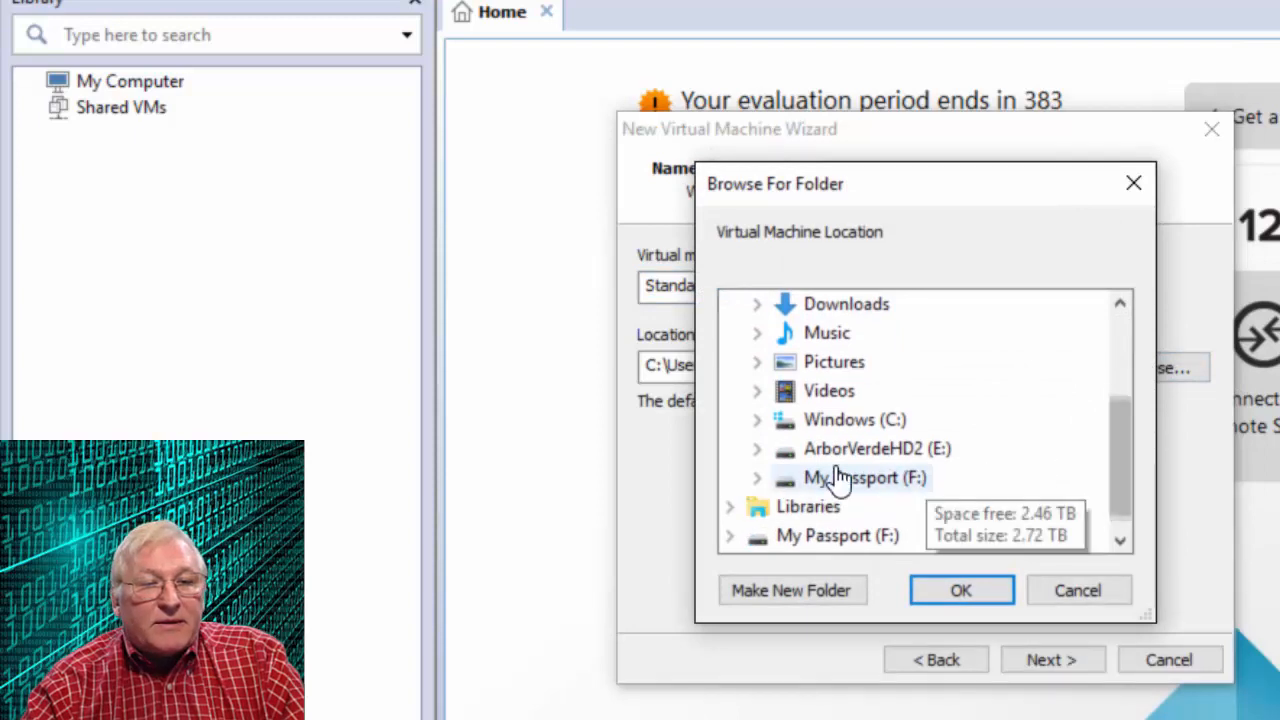
click(756, 449)
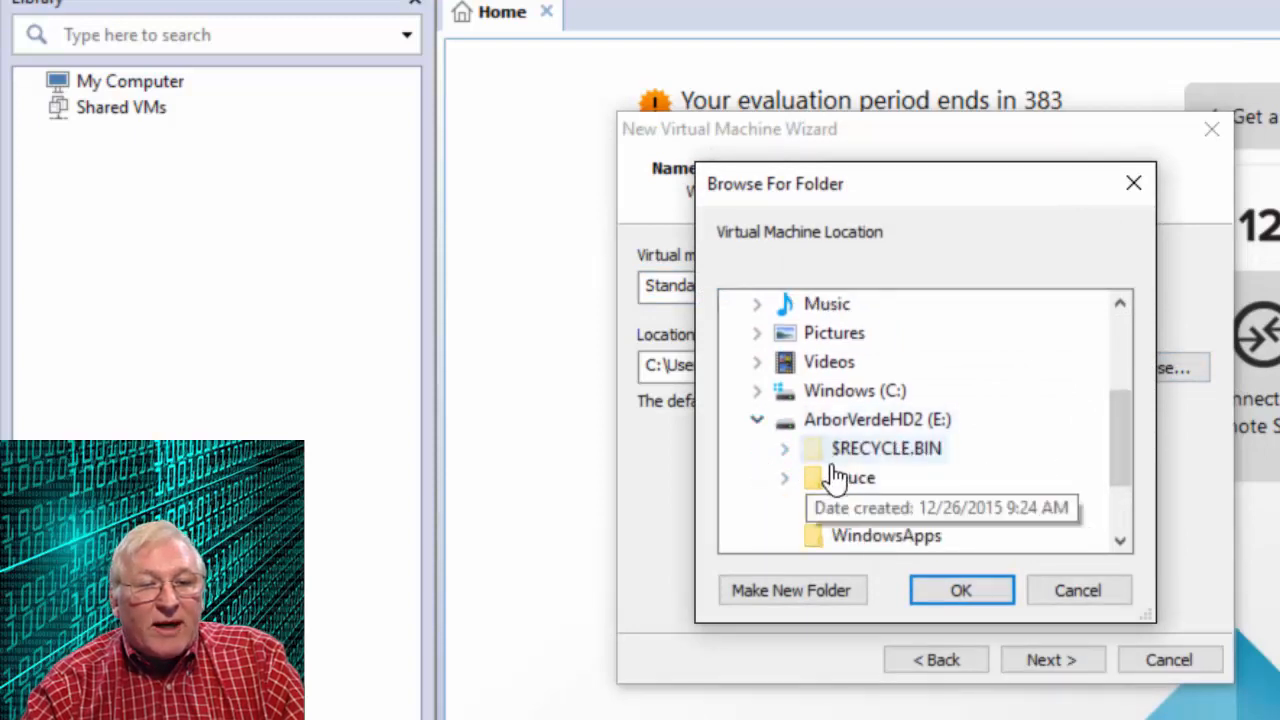
click(785, 480)
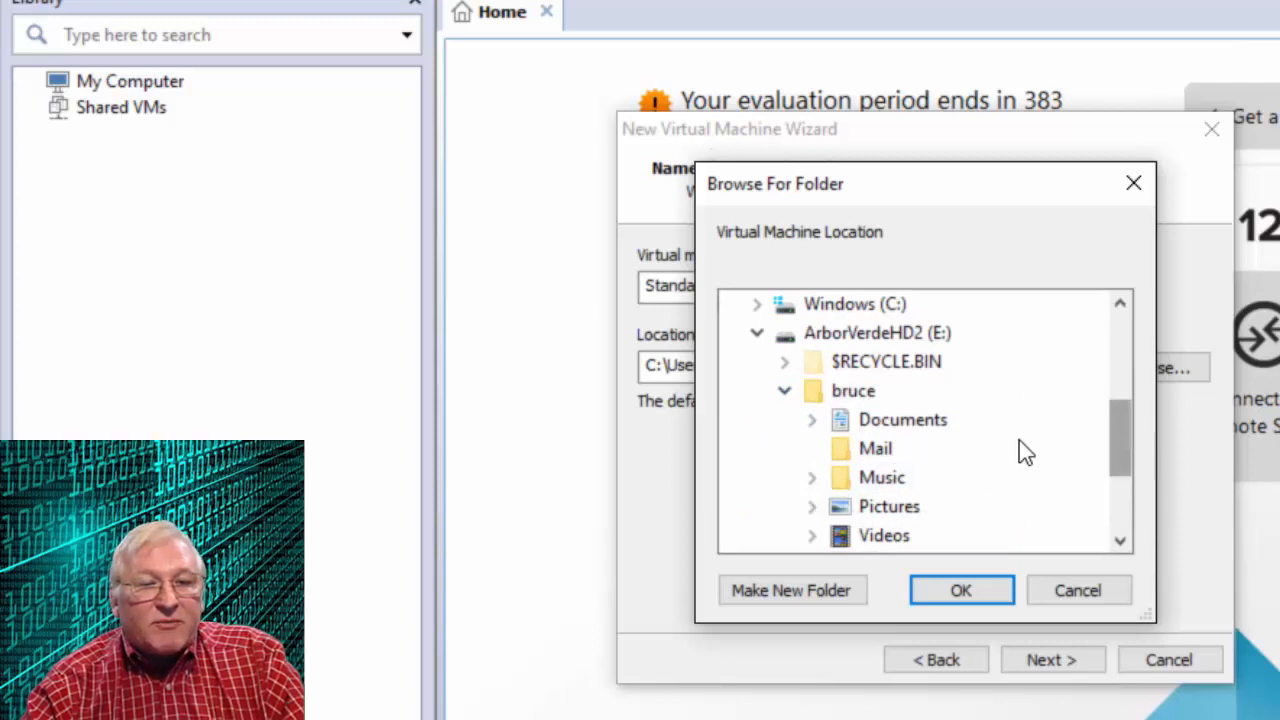
click(812, 420)
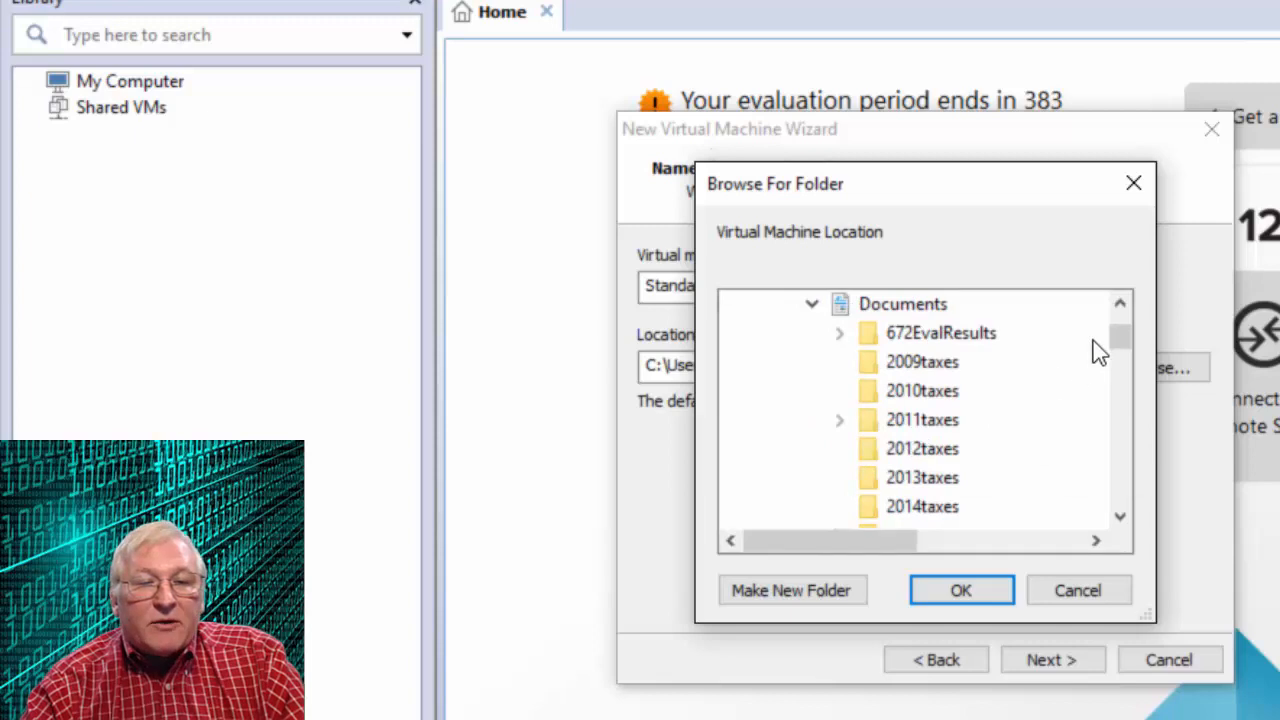
drag(1120, 336, 1106, 494)
double_click(970, 510)
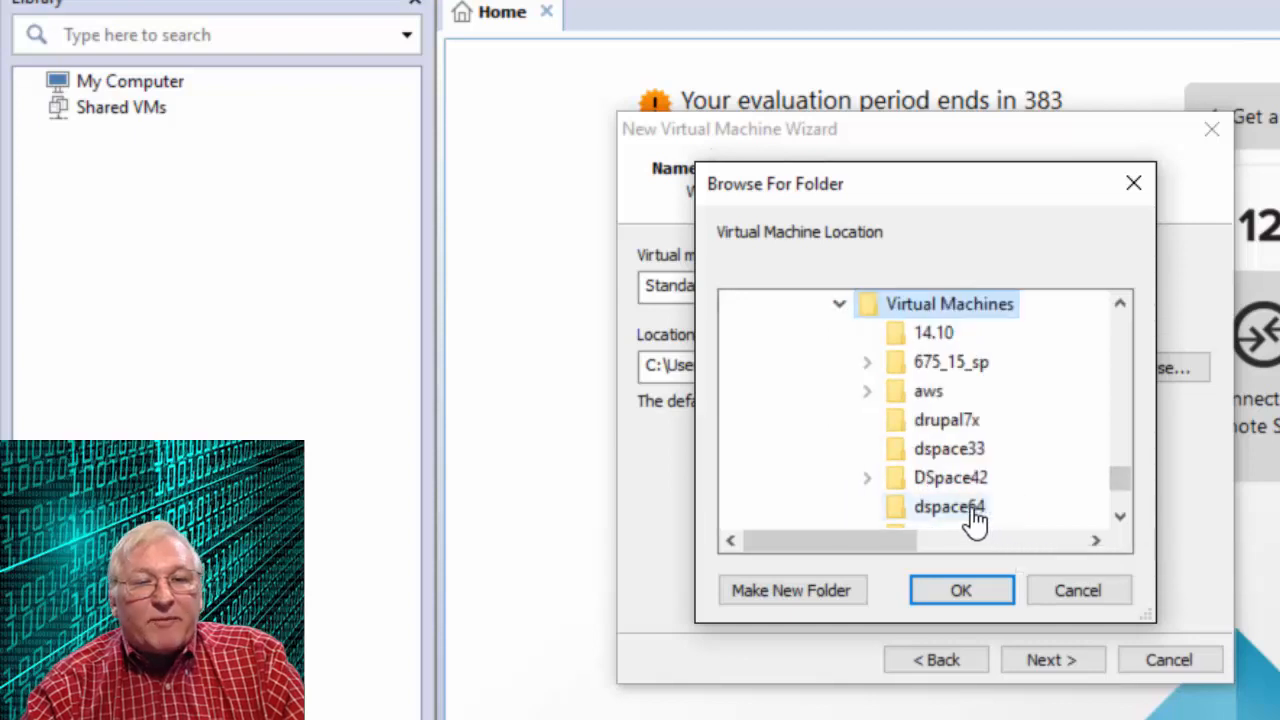
click(981, 590)
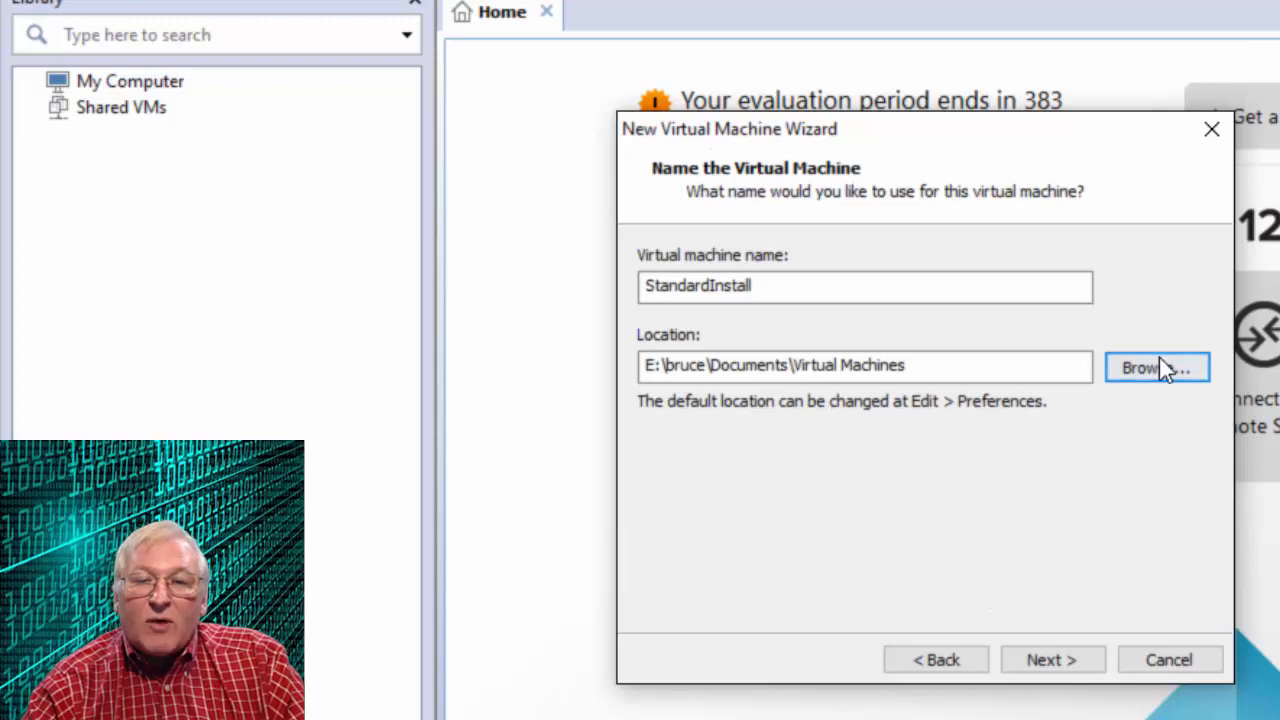
click(1045, 664)
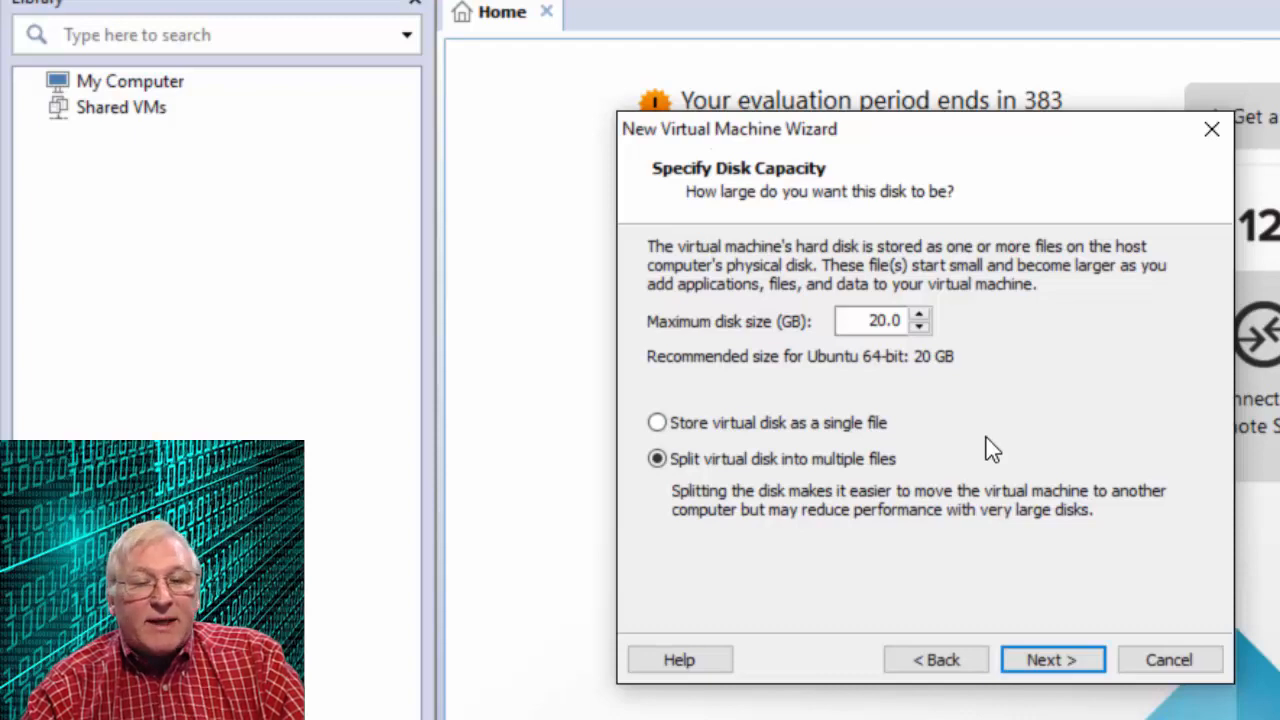
Accept the 20 GB disk split into multiple files, review the settings summary and create the virtual machine.
click(1054, 660)
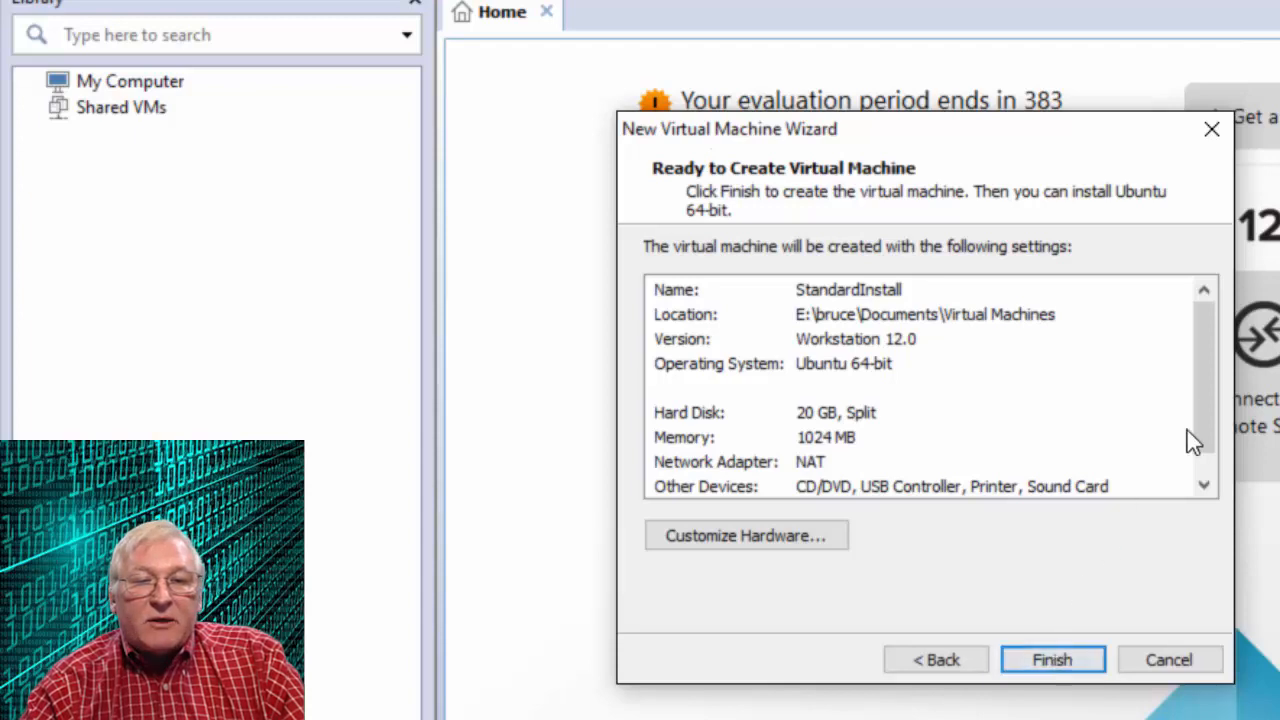
drag(1208, 380, 1200, 418)
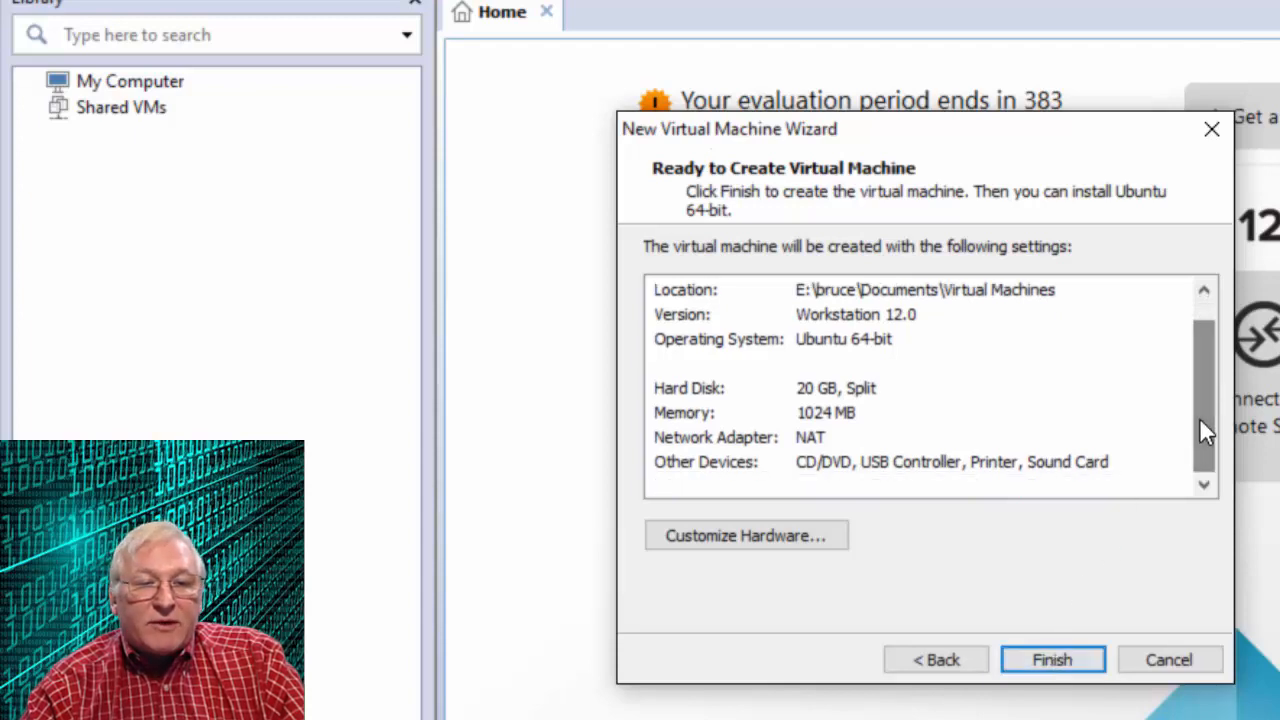
click(1052, 661)
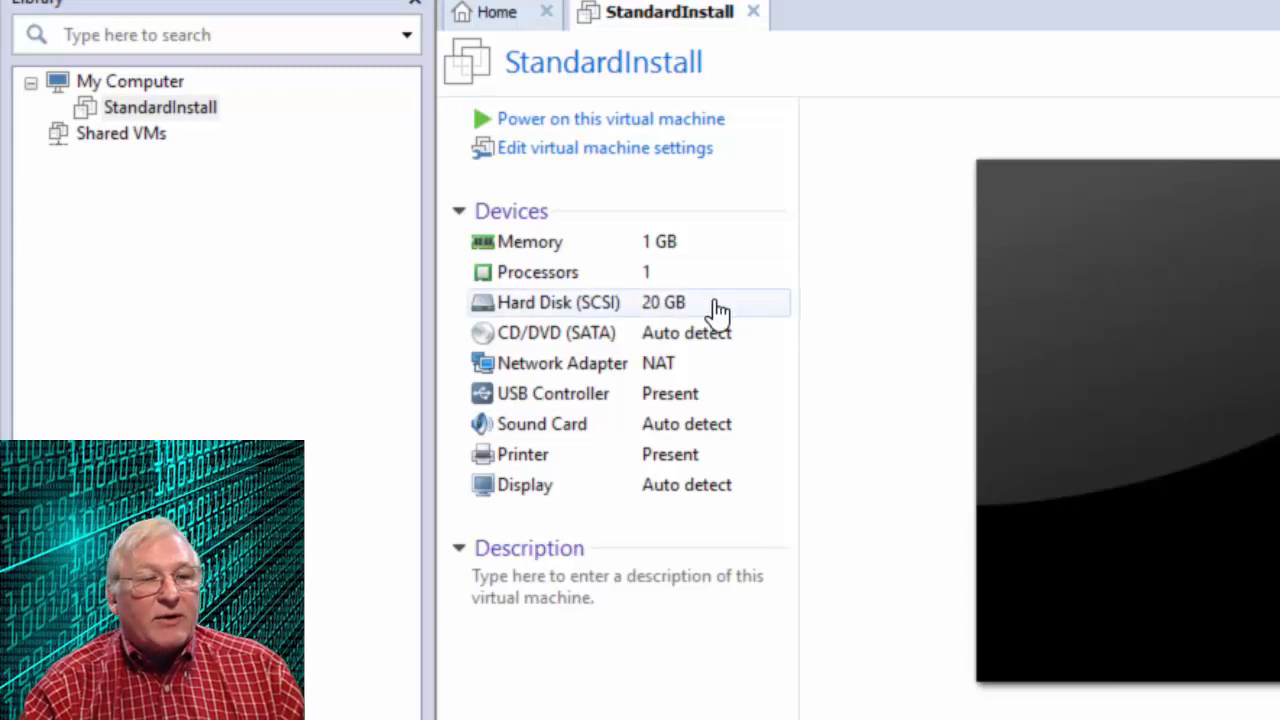
Set the virtual machine's CD/DVD (SATA) drive to use an ISO image file and start browsing for the image.
double_click(545, 340)
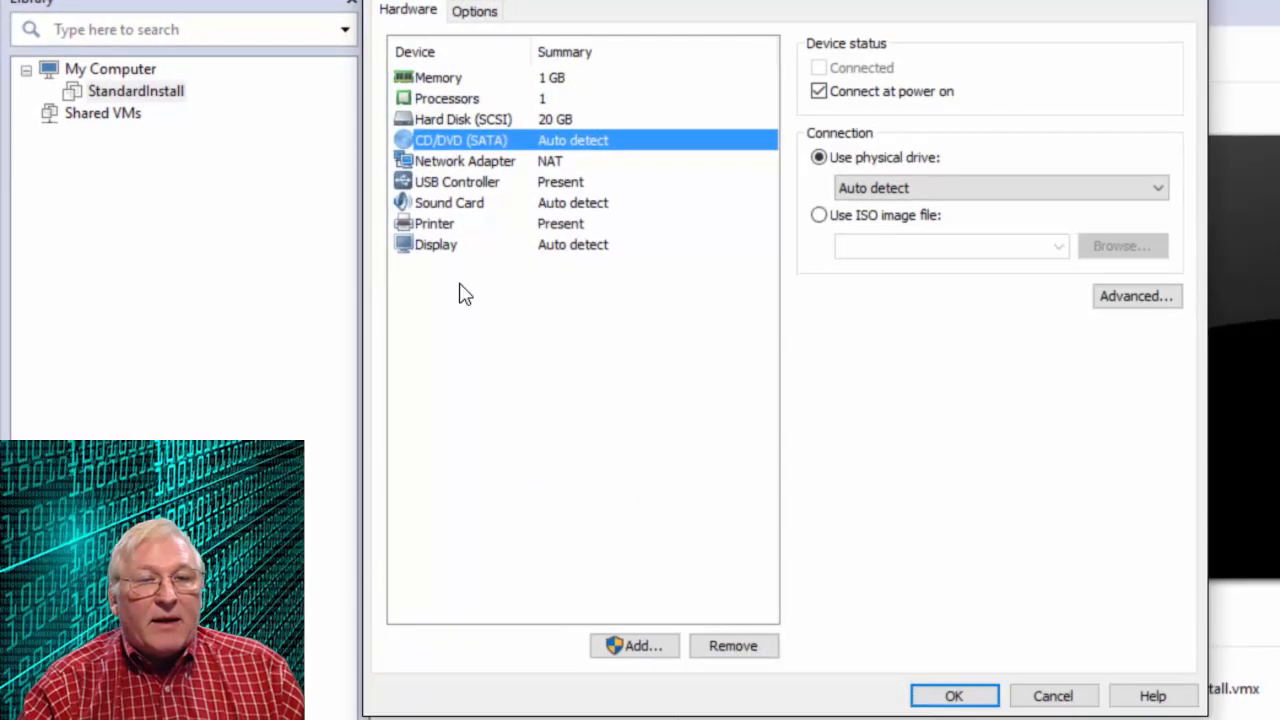
click(821, 218)
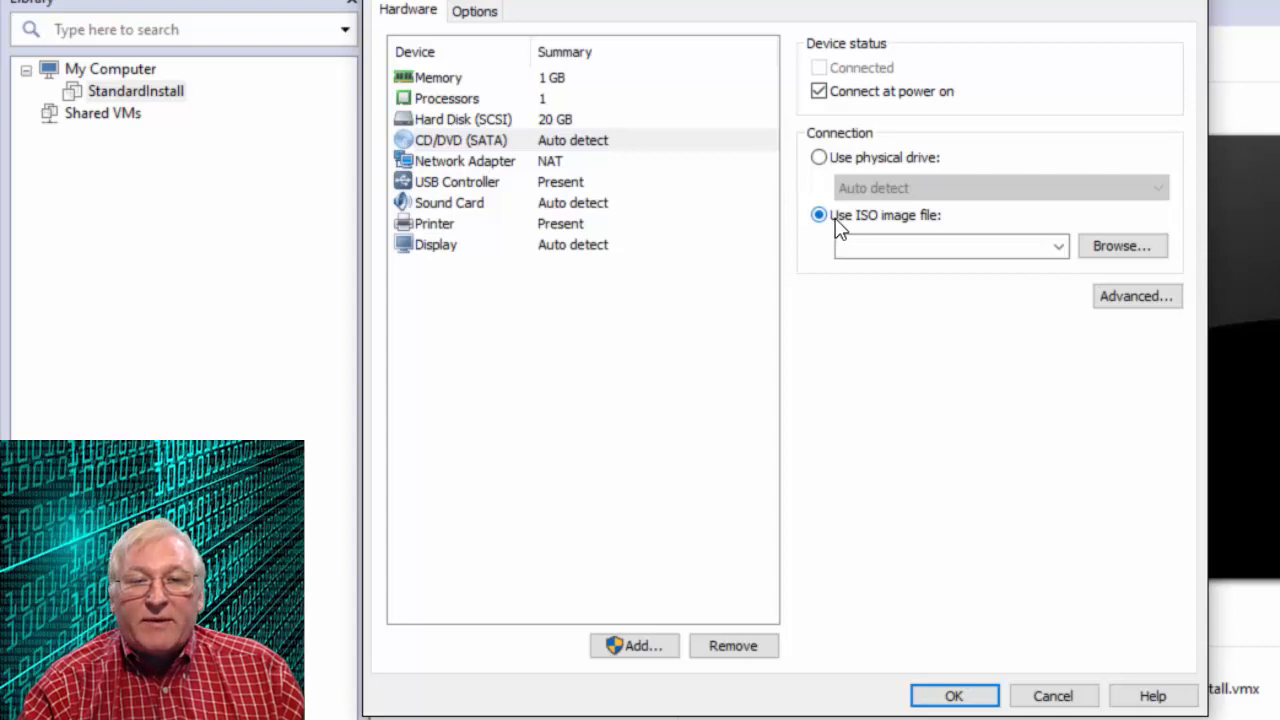
click(1122, 250)
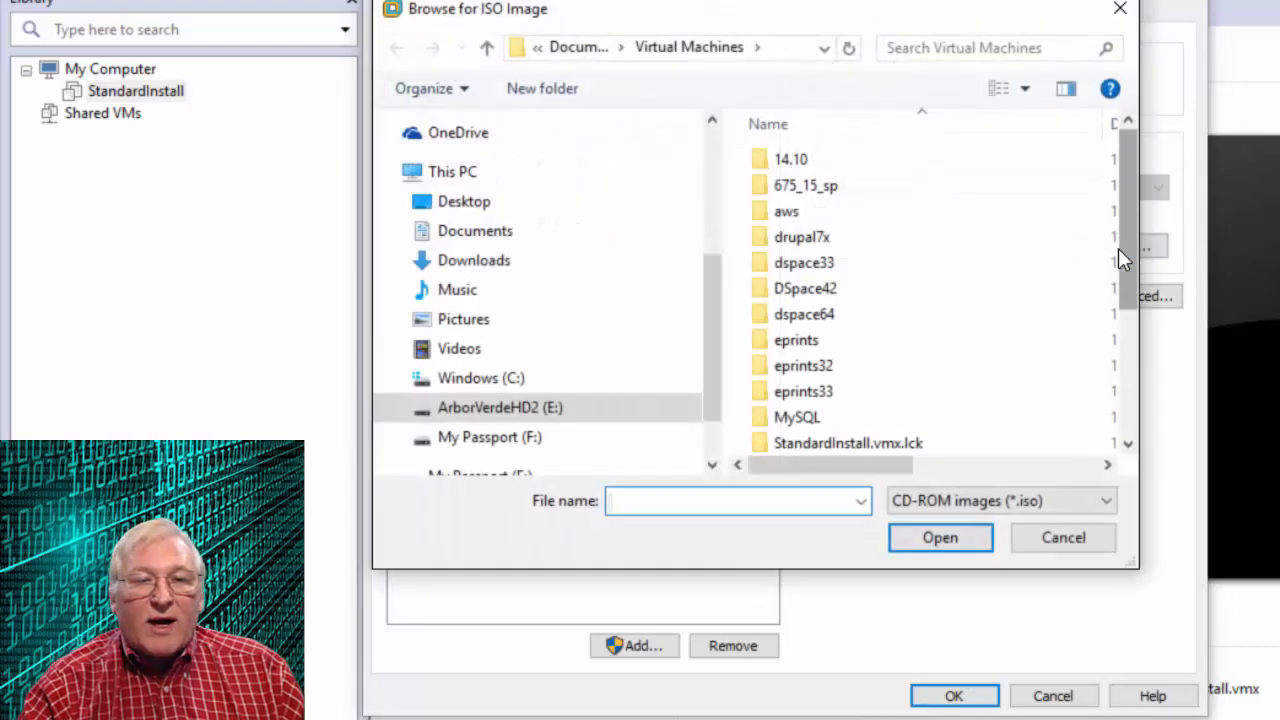
Assign ubuntu-14.04.3-server-amd64.iso from the Virtual Machines folder on the E: drive to the CD/DVD drive and save the hardware settings.
click(399, 409)
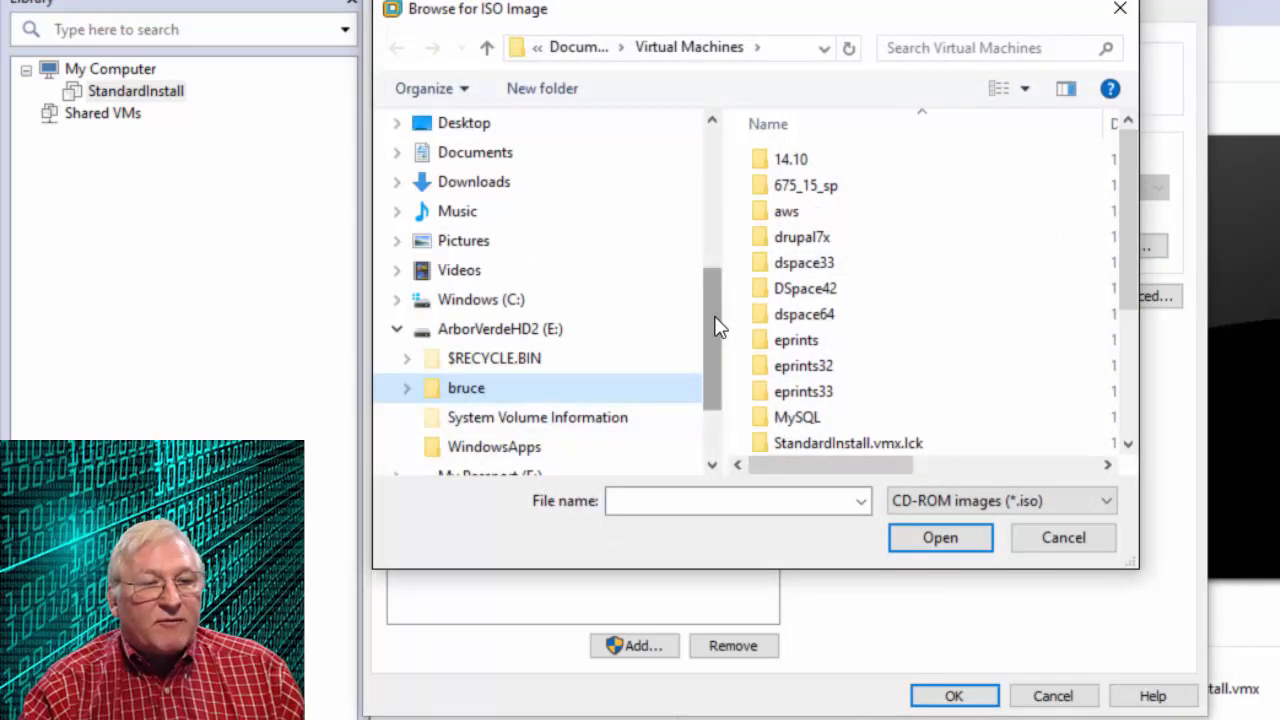
drag(714, 323, 716, 388)
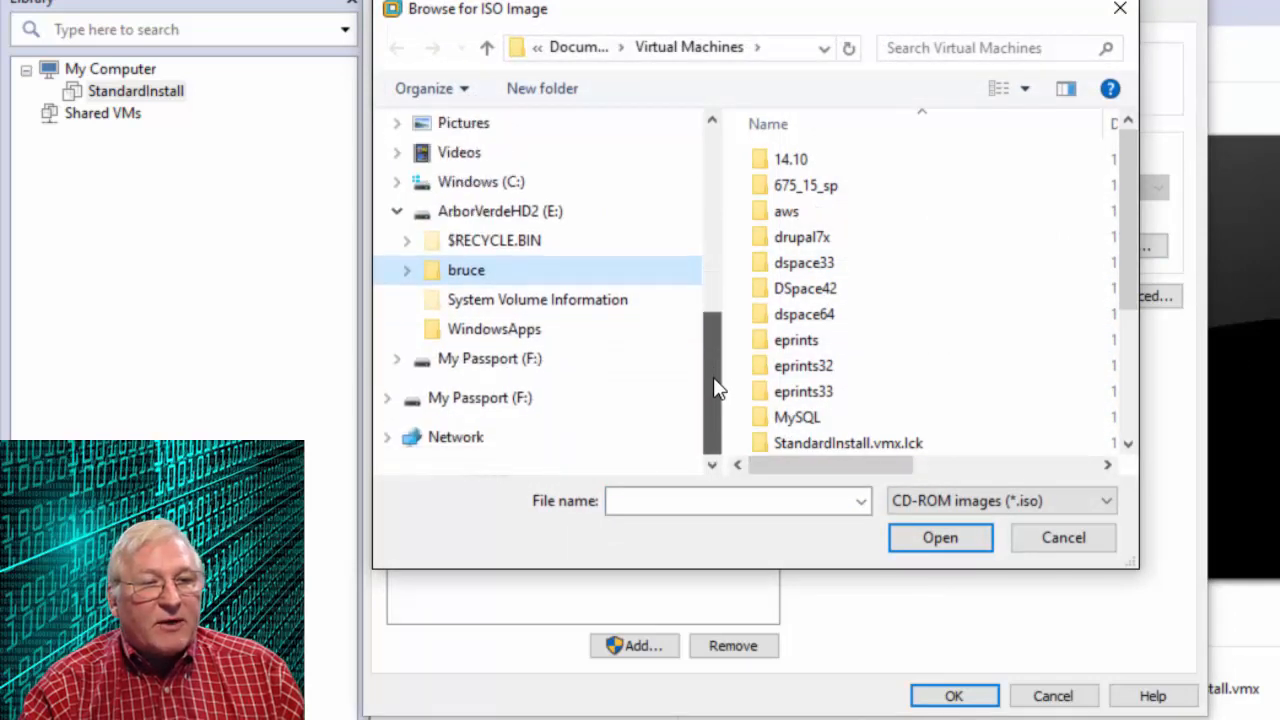
click(406, 272)
click(418, 301)
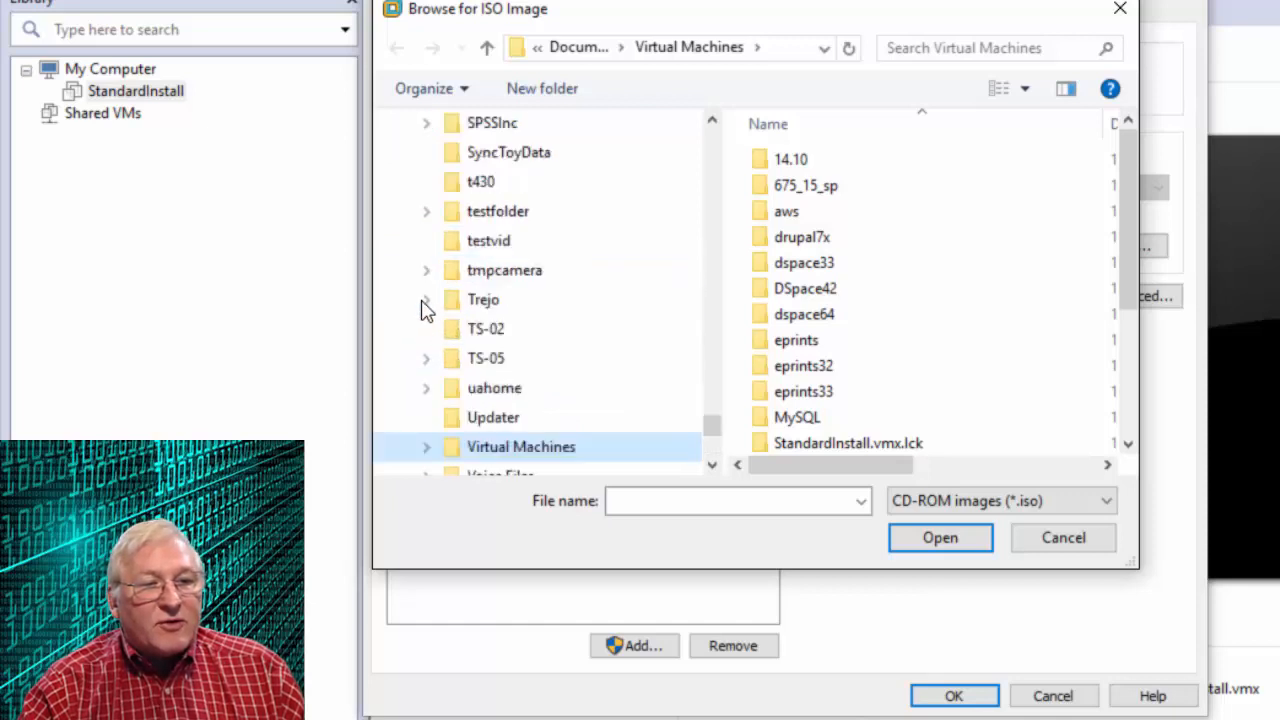
click(528, 458)
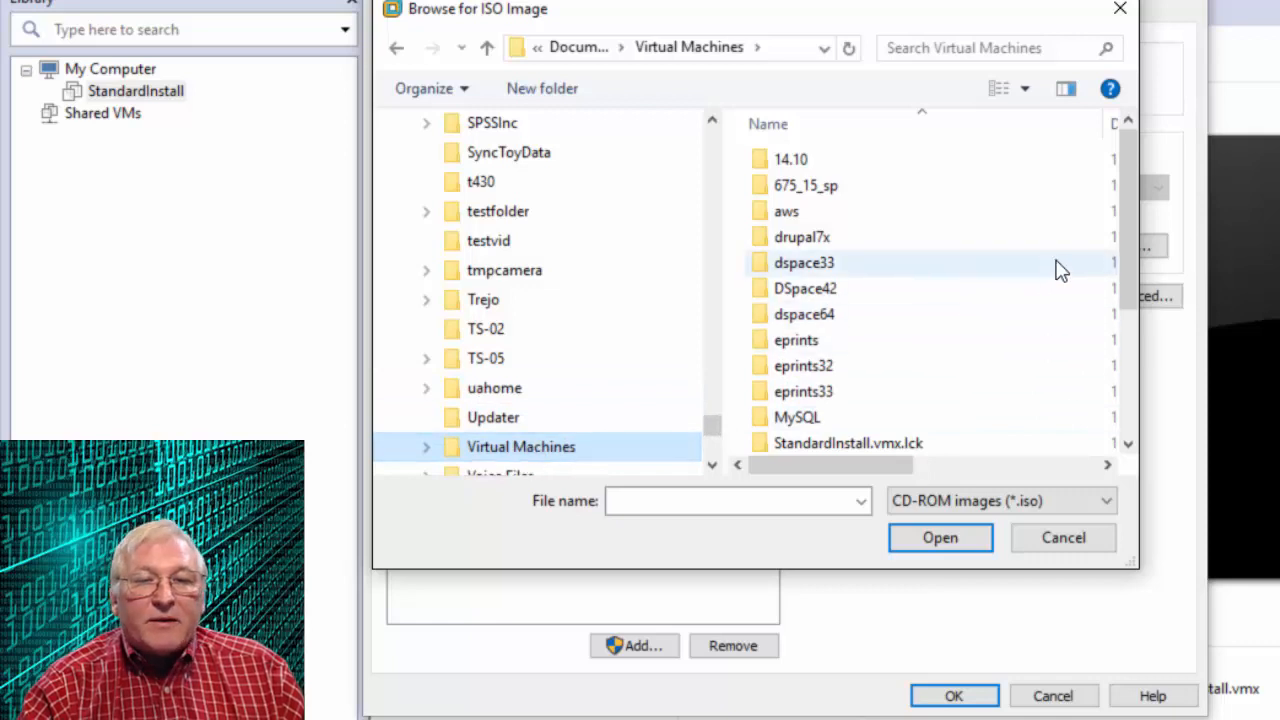
drag(1122, 204, 1114, 345)
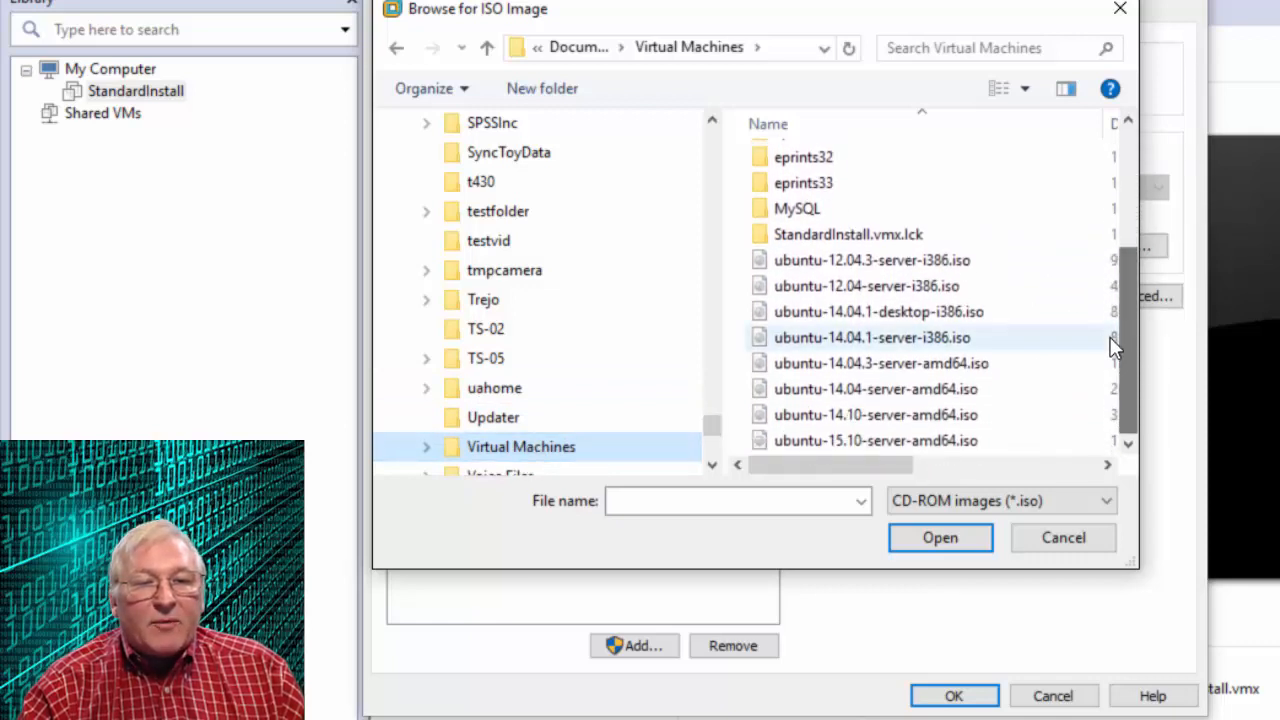
click(826, 370)
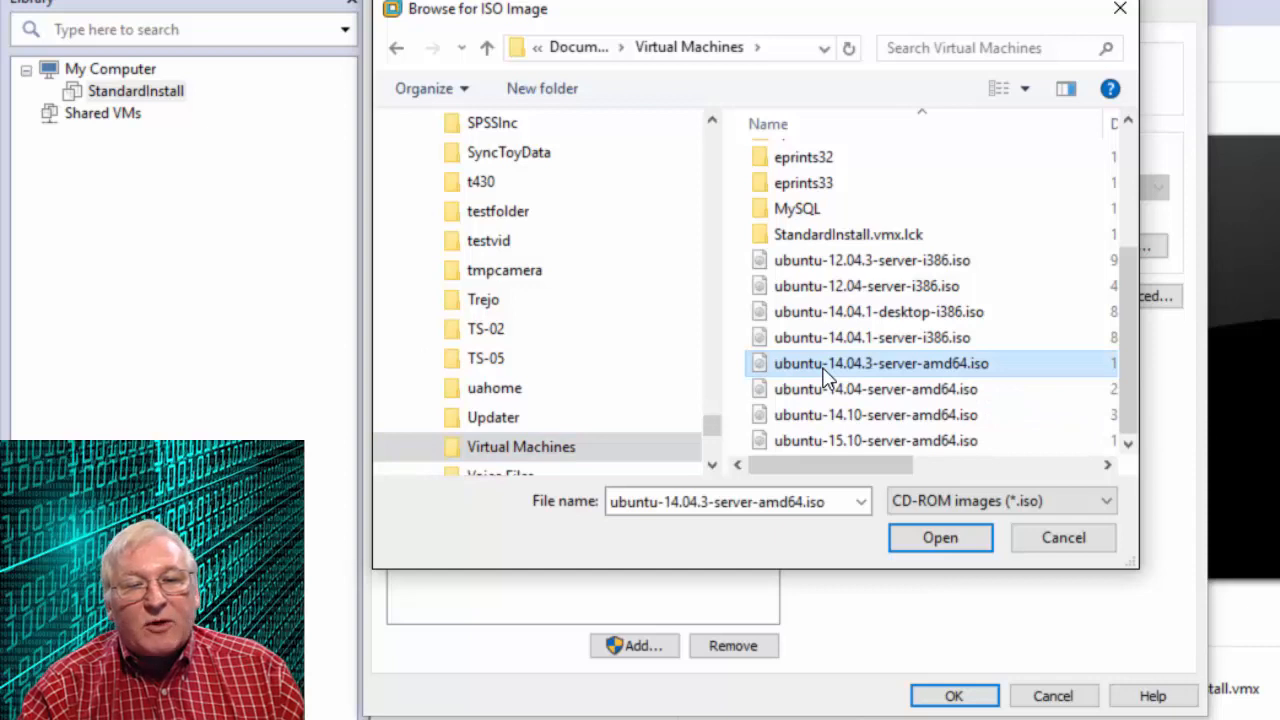
click(938, 546)
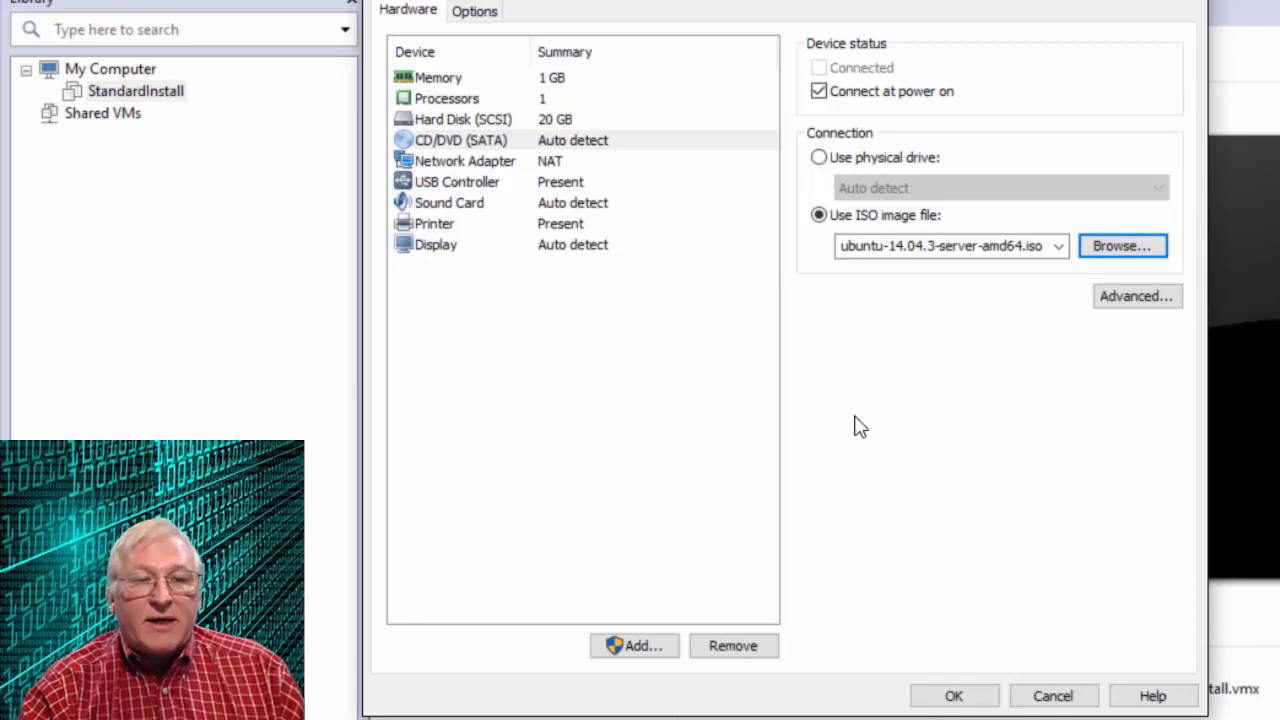
click(955, 697)
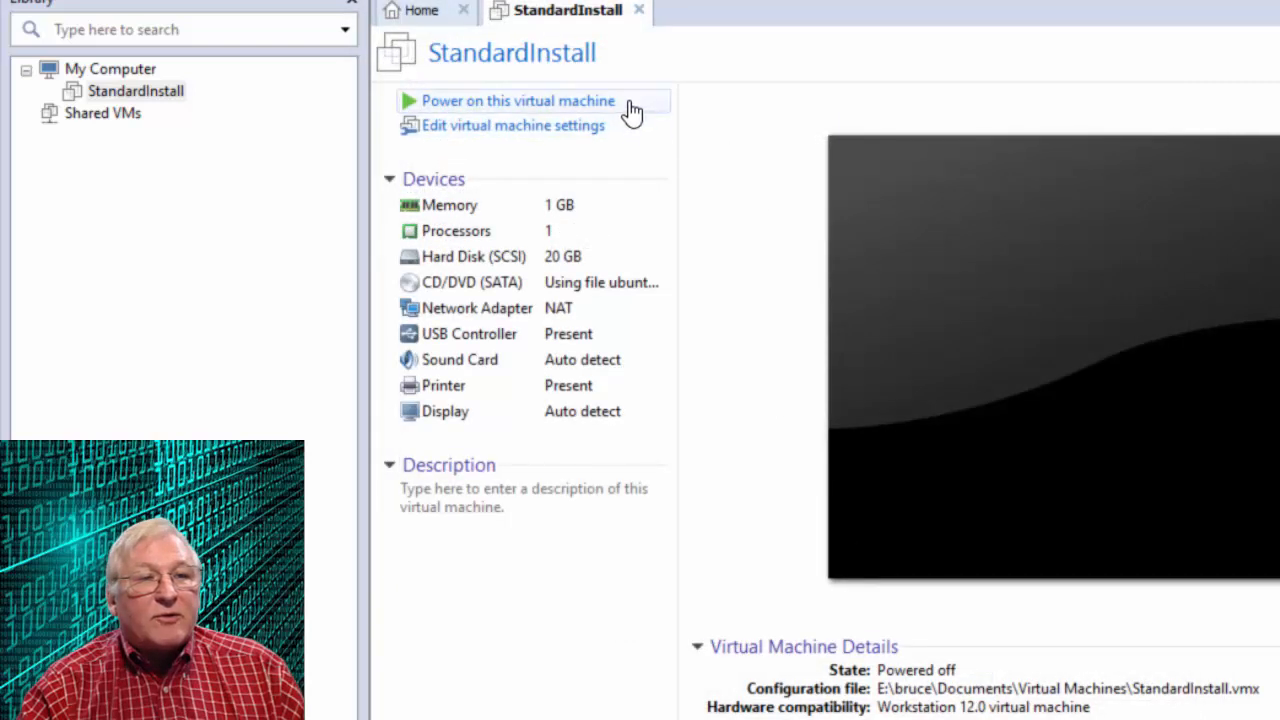
Power on the StandardInstall virtual machine and dismiss the Removable Devices hint so it does not show again.
click(582, 103)
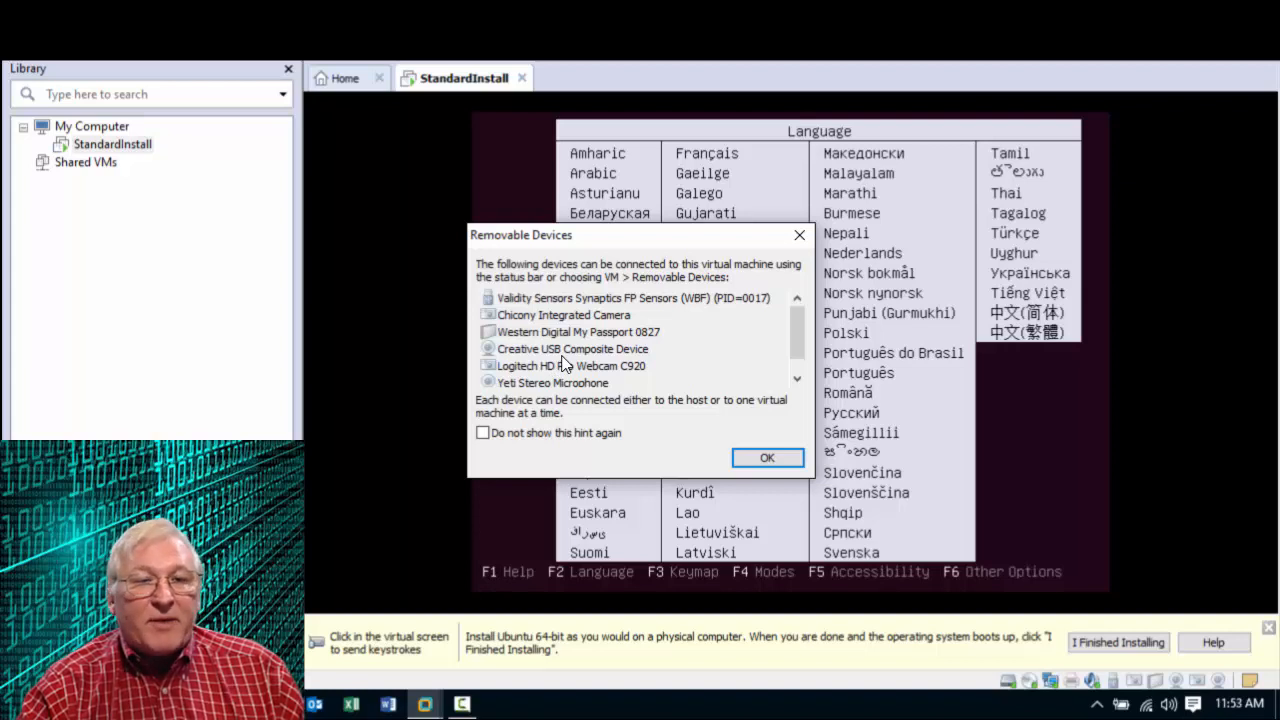
click(485, 436)
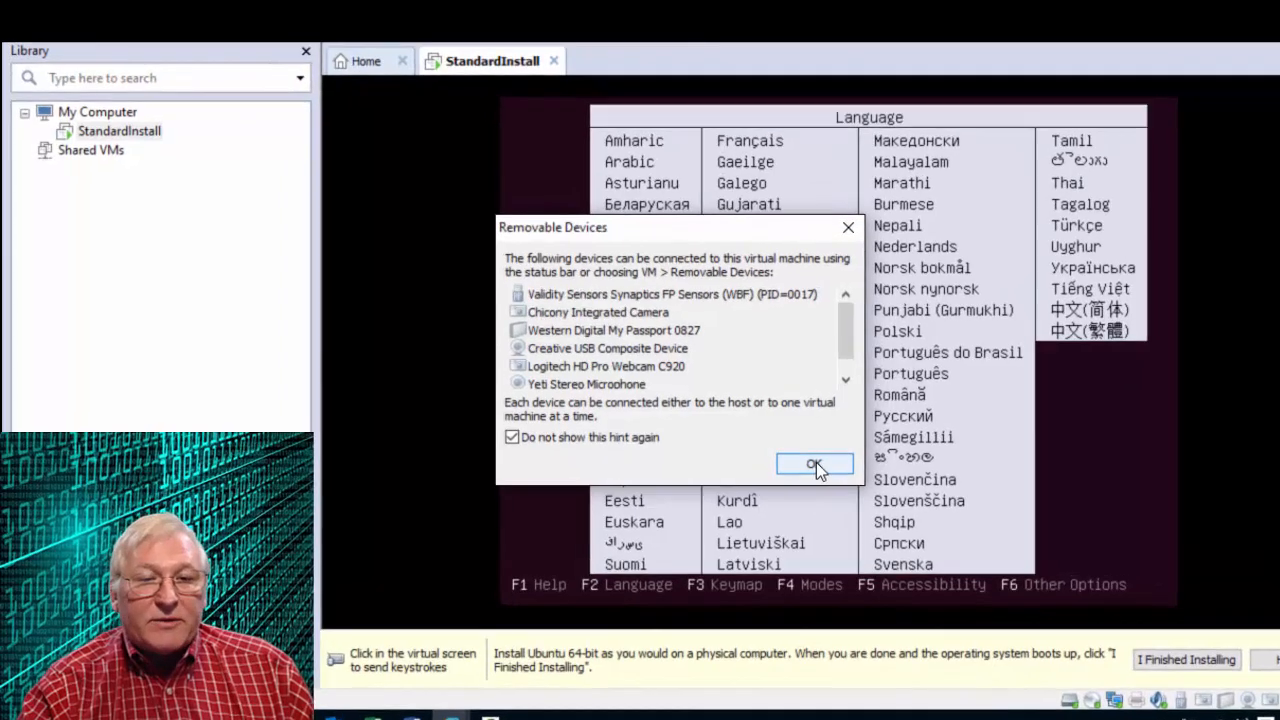
click(768, 458)
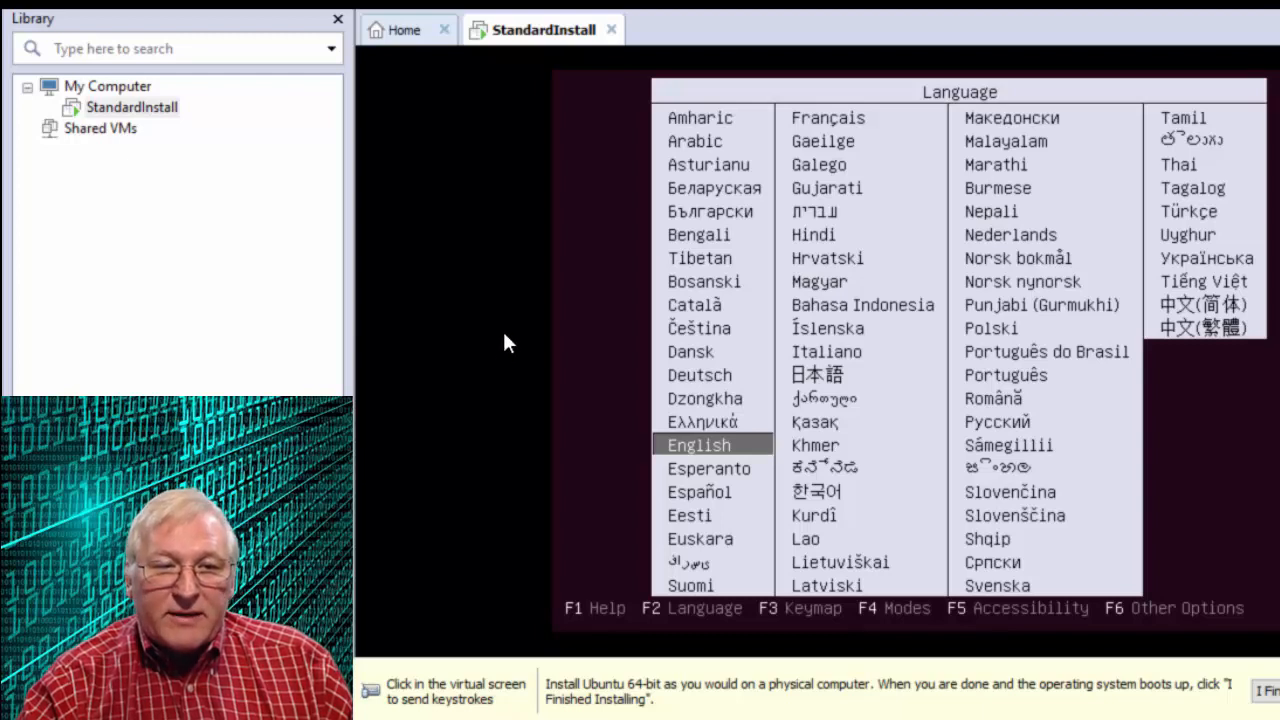
Try capturing keyboard and mouse input in the virtual machine and releasing it back to the host, twice.
click(578, 317)
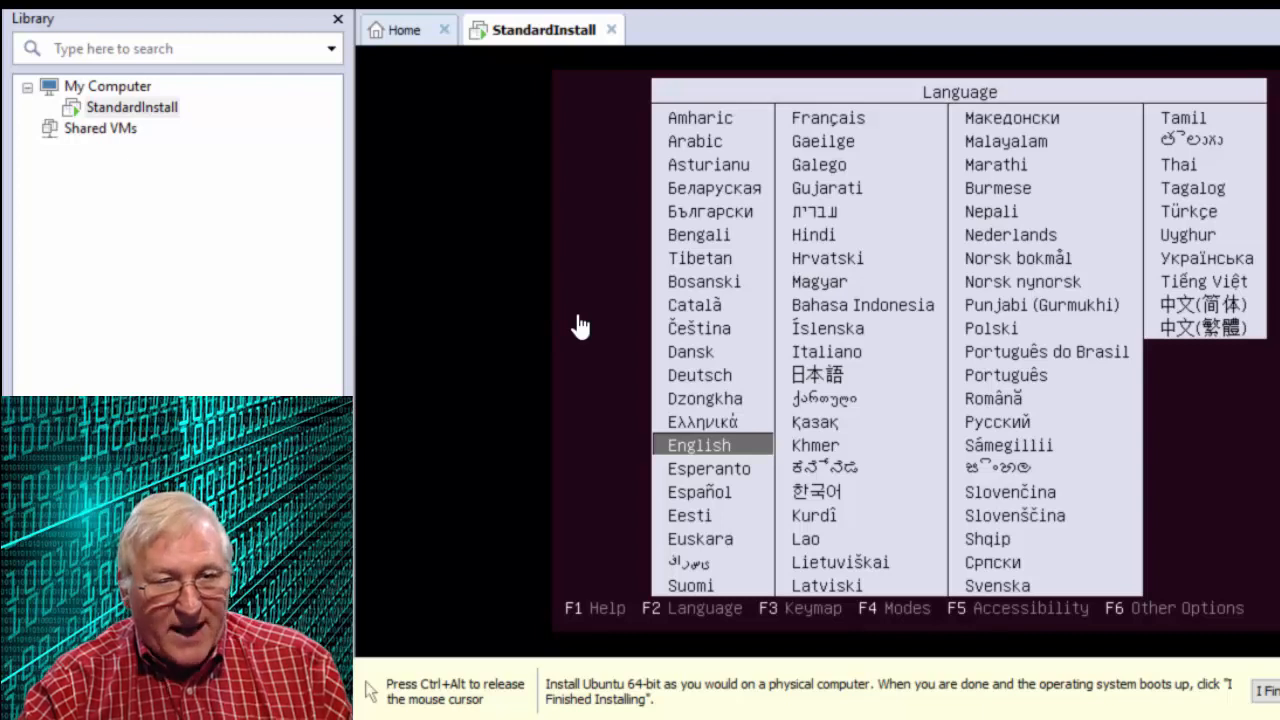
key(ctrl+alt)
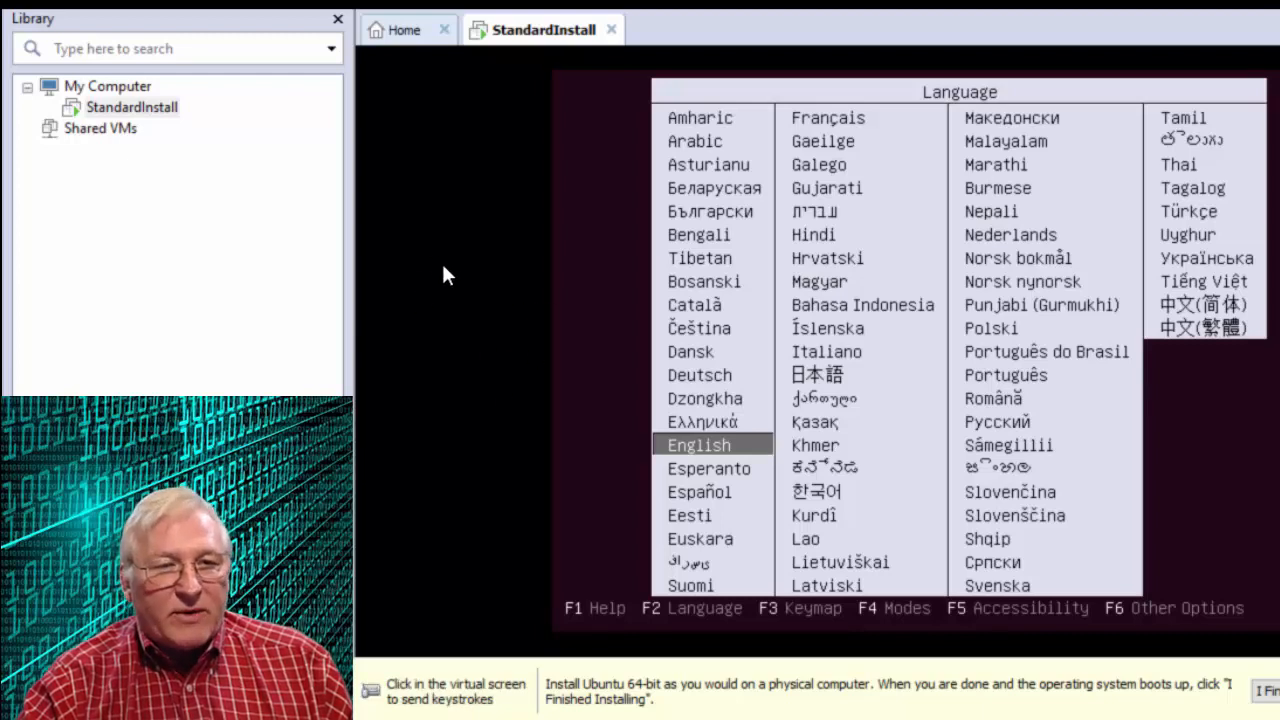
click(594, 226)
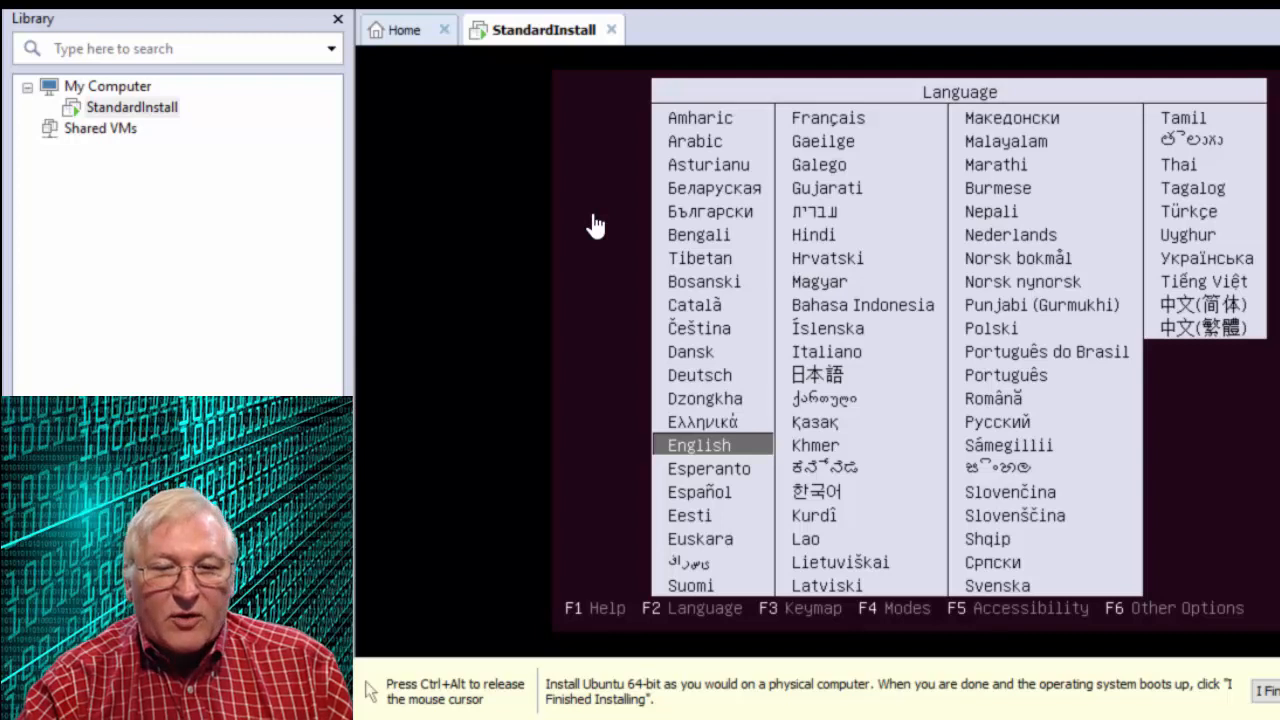
key(ctrl+alt)
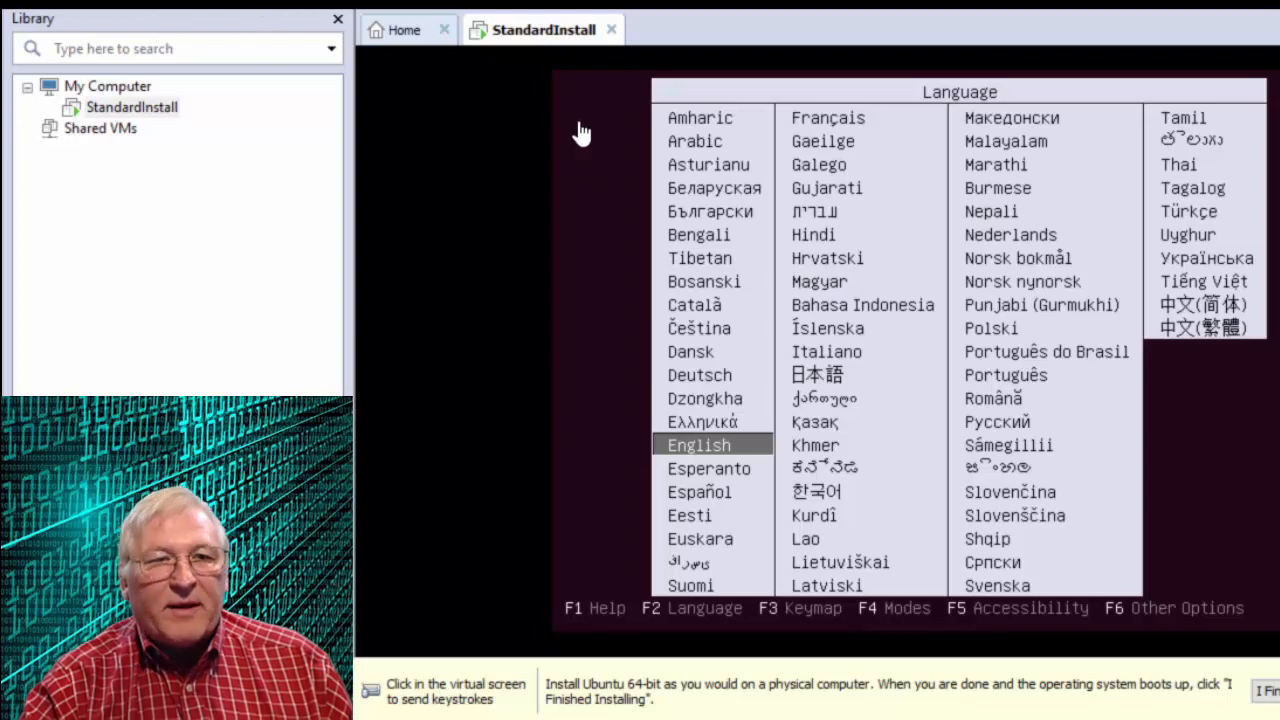
Give the virtual machine input focus and choose English as the boot menu language.
click(606, 173)
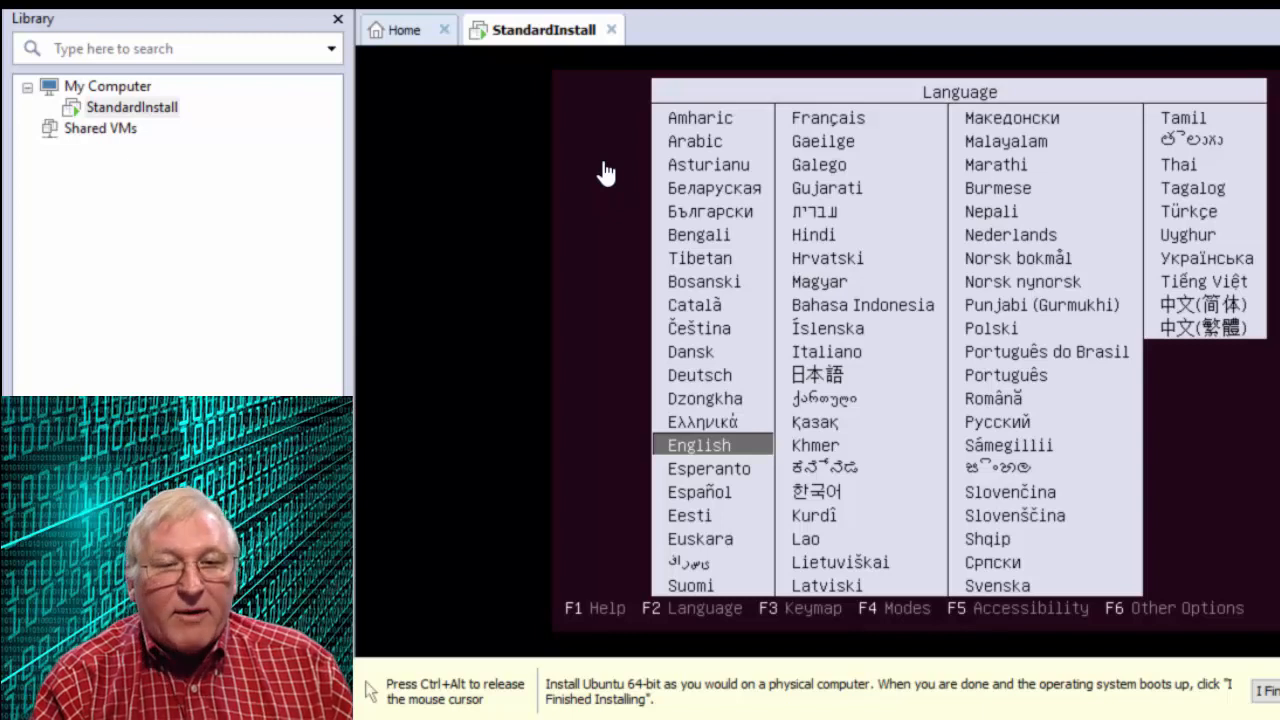
key(Up)
key(Up)
key(Up)
key(Up)
key(Up)
key(Down)
key(Down)
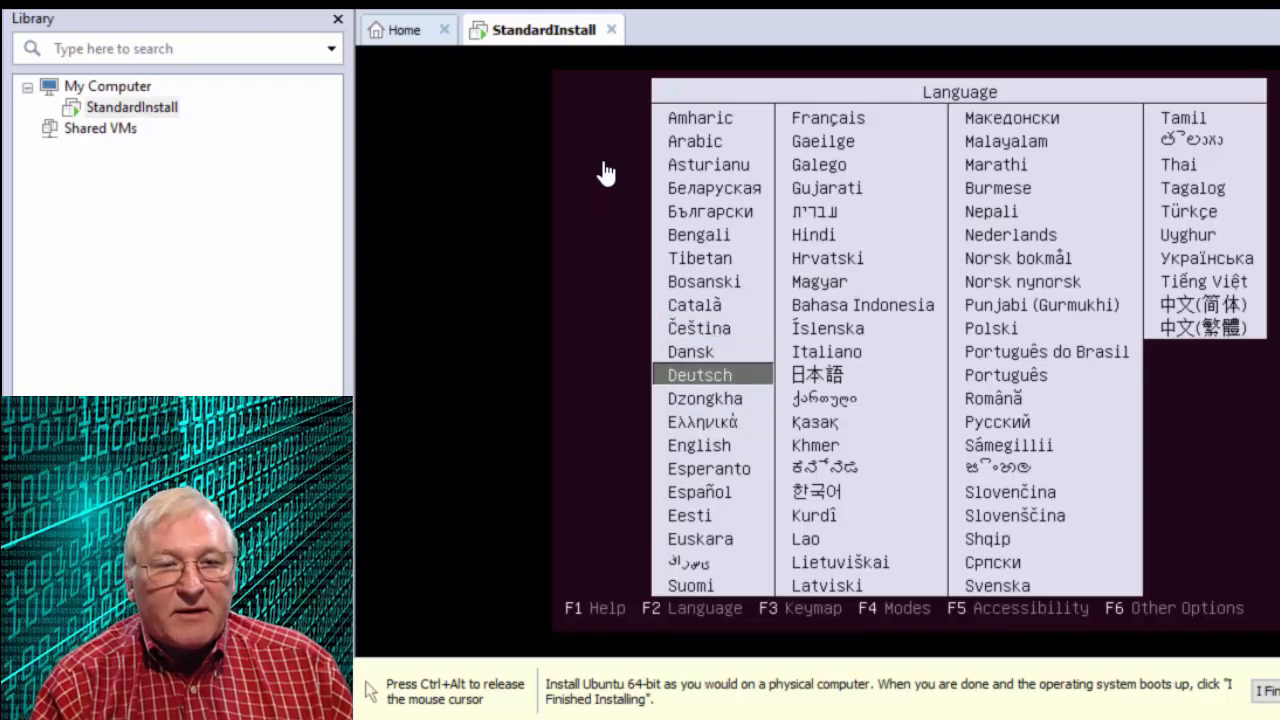
key(Down)
key(Down)
key(Down)
key(Down)
key(Down)
key(Right)
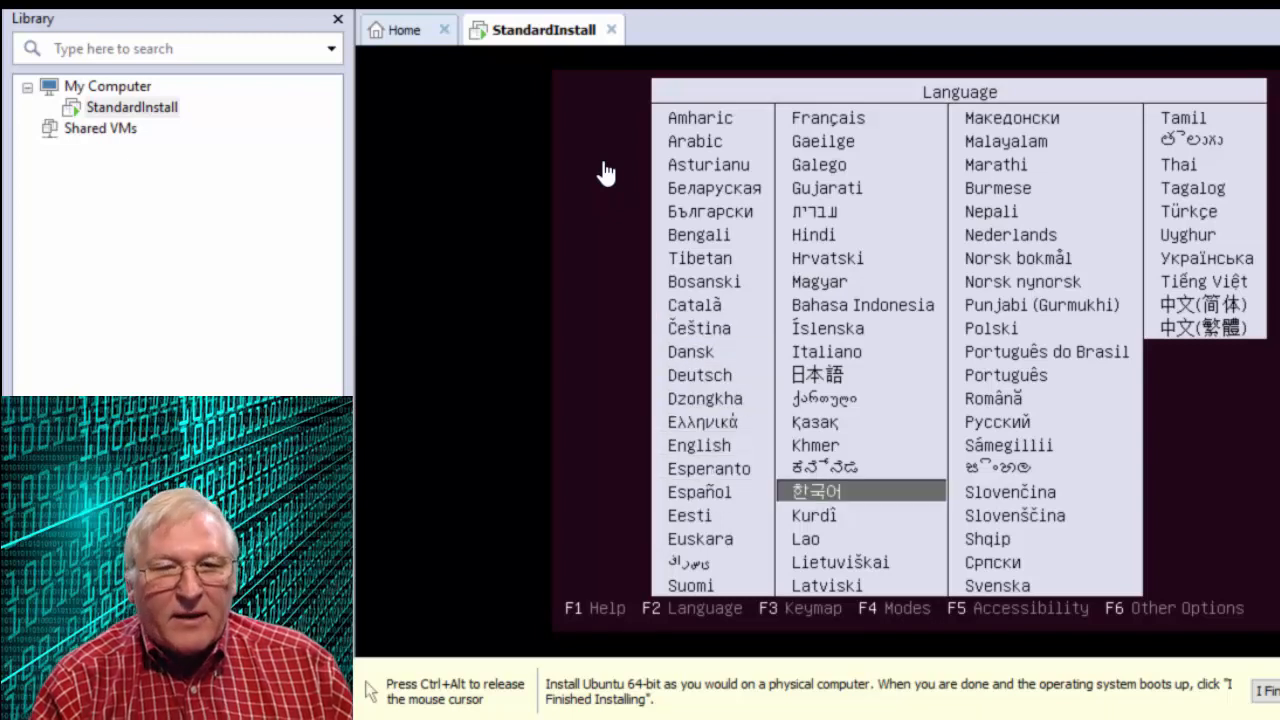
key(Left)
key(Up)
key(Up)
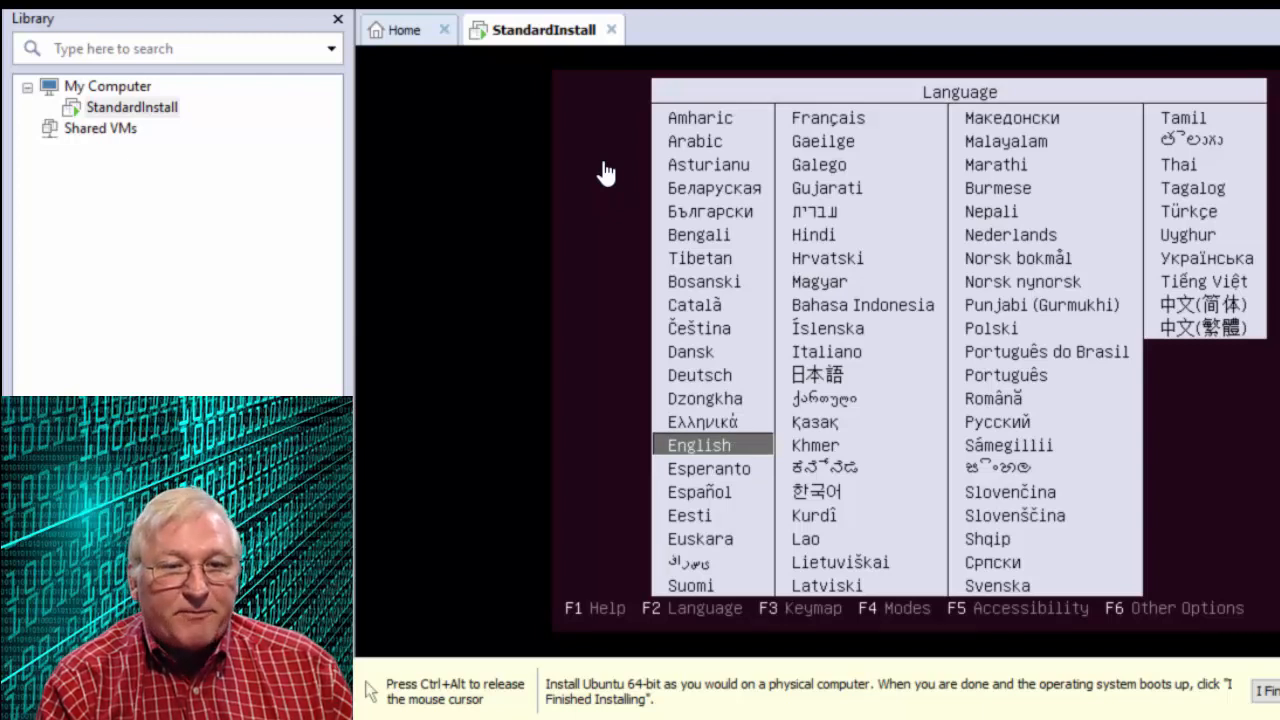
key(Return)
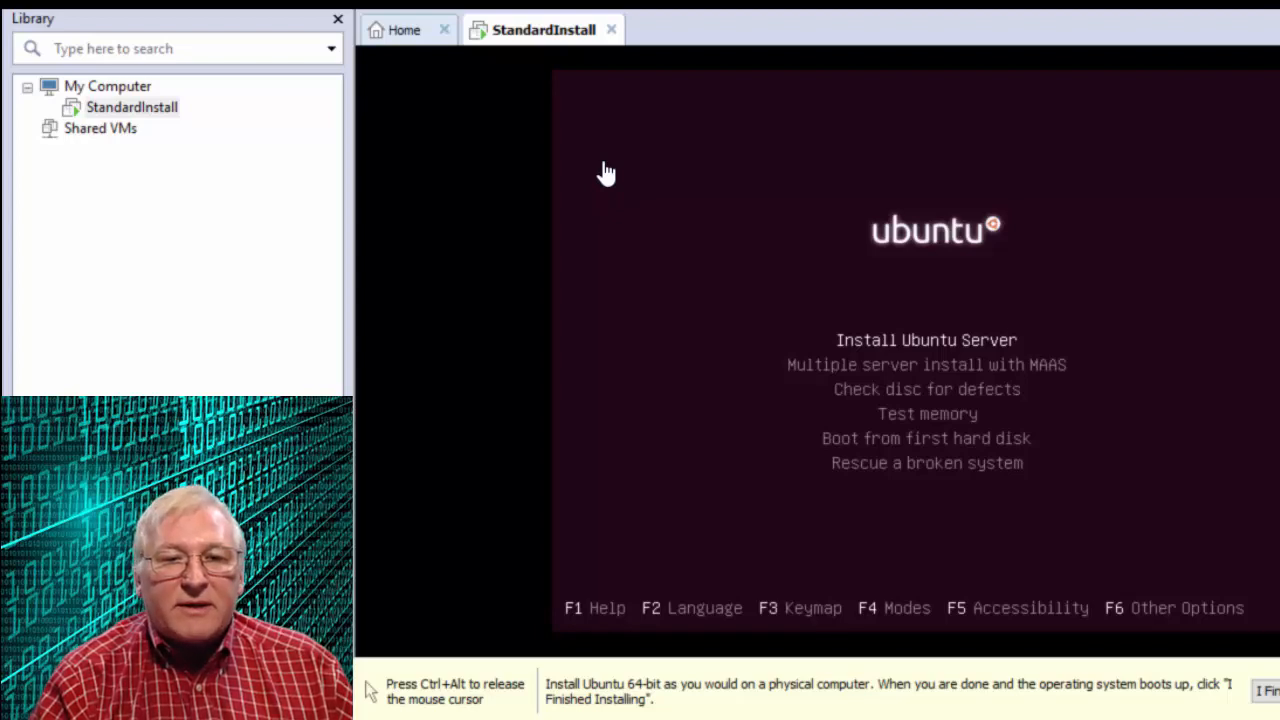
Look through the Ubuntu boot menu options and start Install Ubuntu Server.
key(Down)
key(Down)
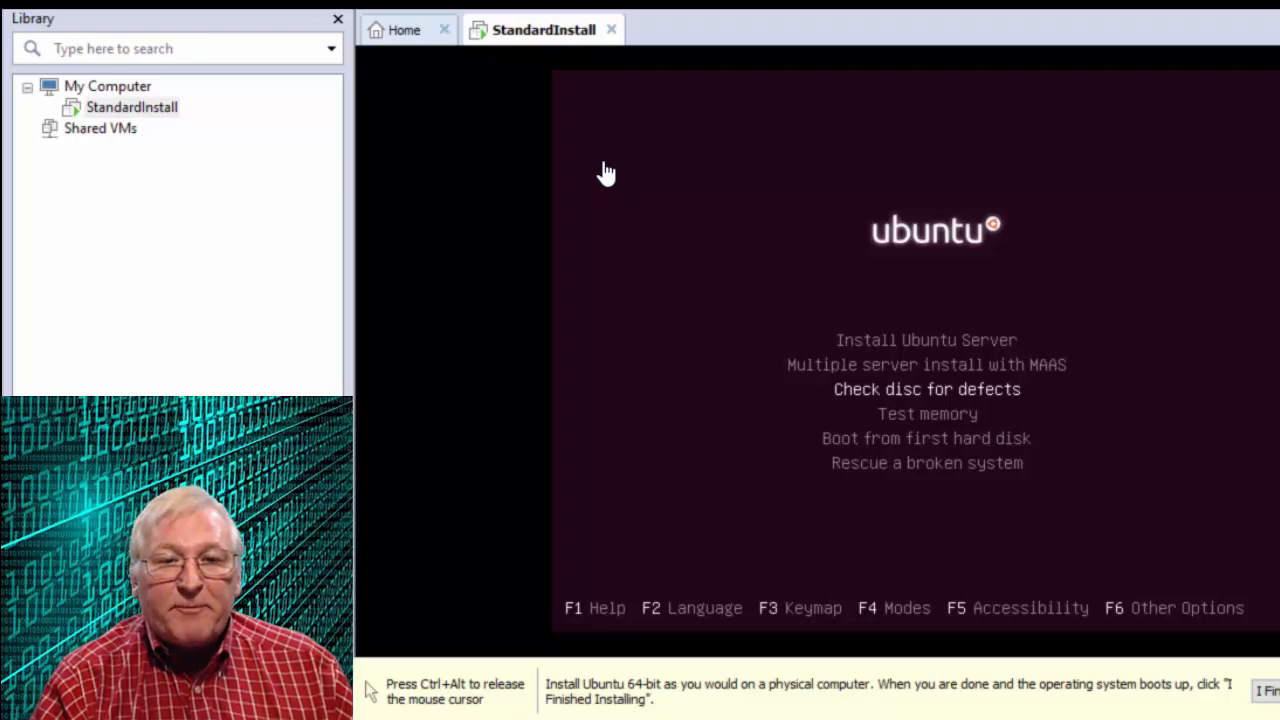
key(Up)
key(Up)
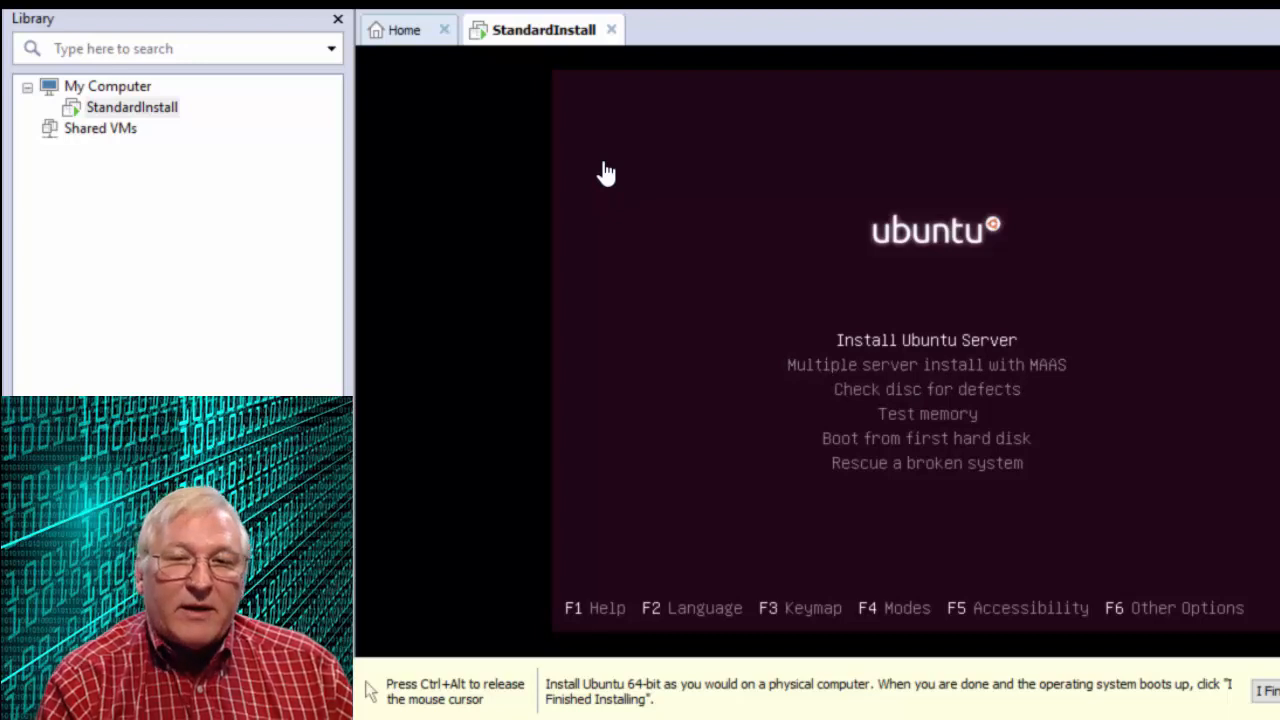
key(Return)
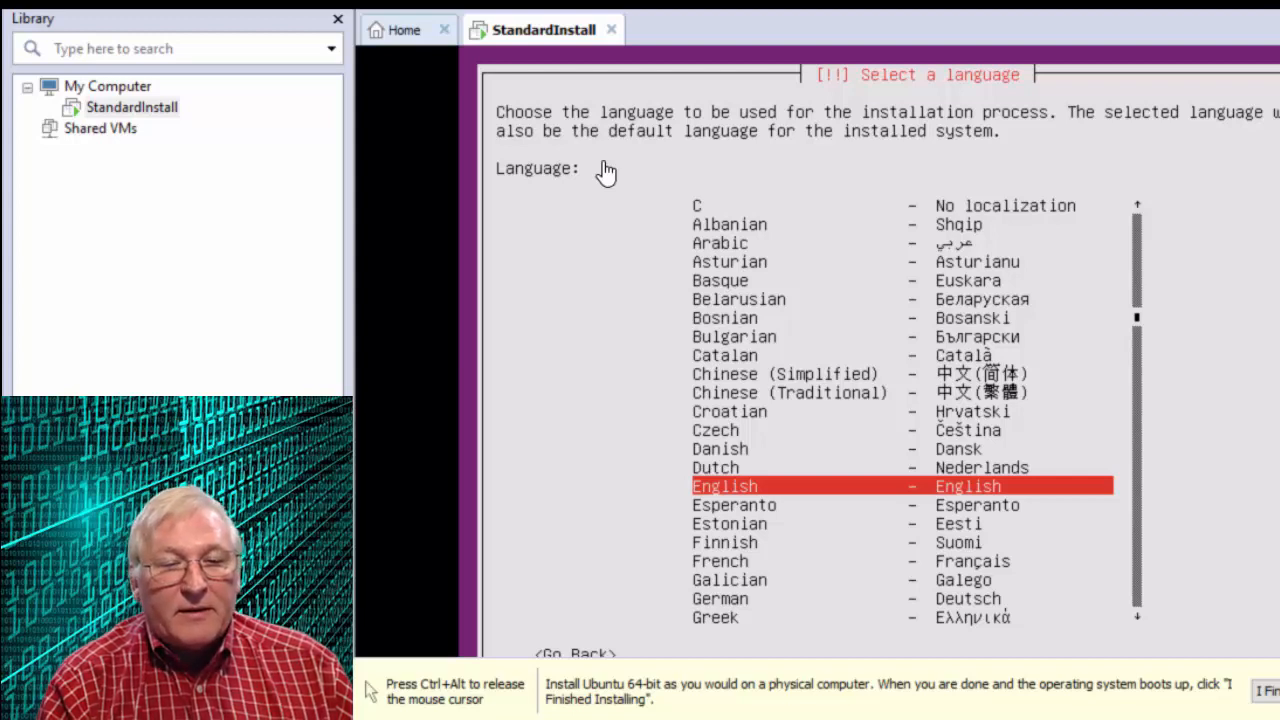
Choose English as the installation language and United States as the location.
key(Up)
key(Up)
key(Up)
key(Down)
key(Down)
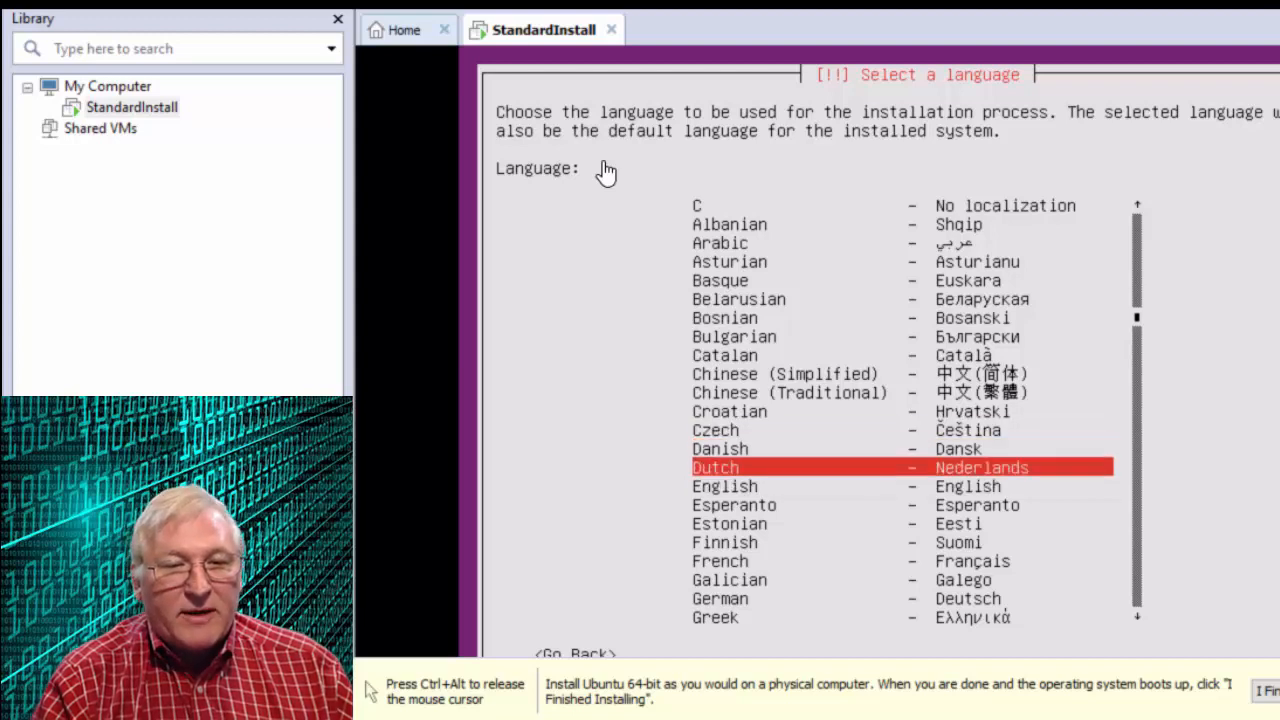
key(Down)
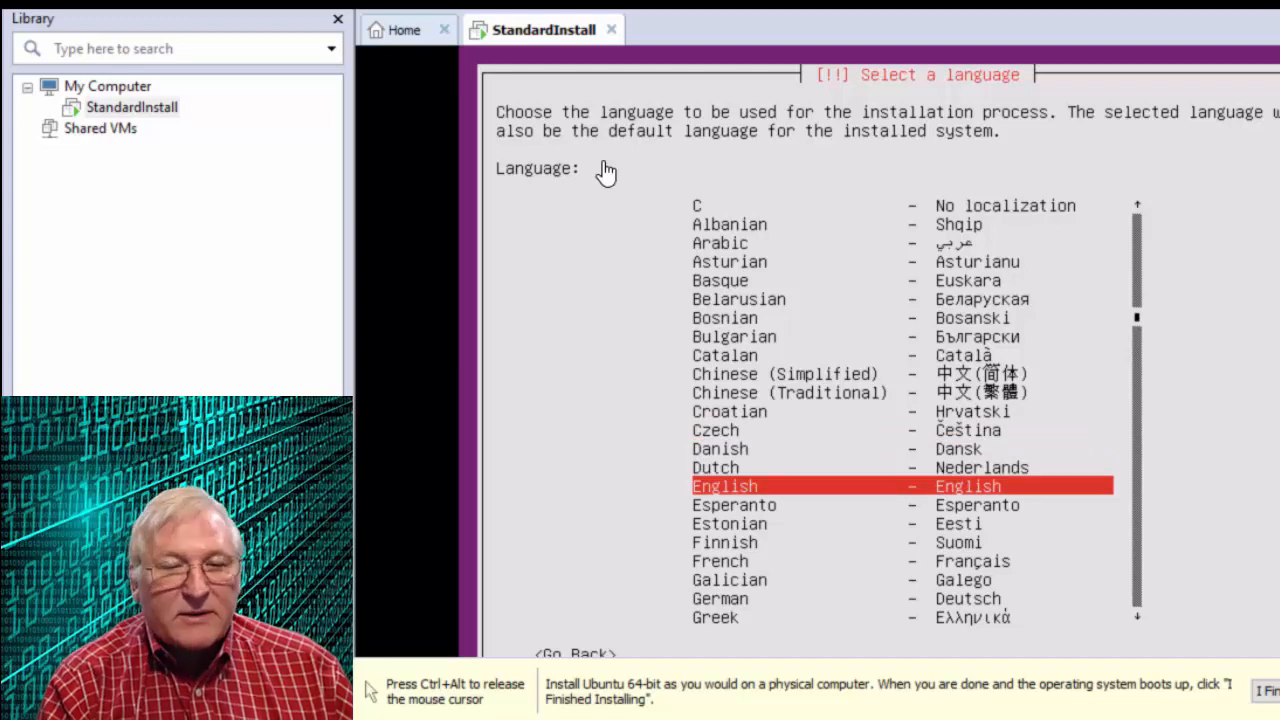
key(Return)
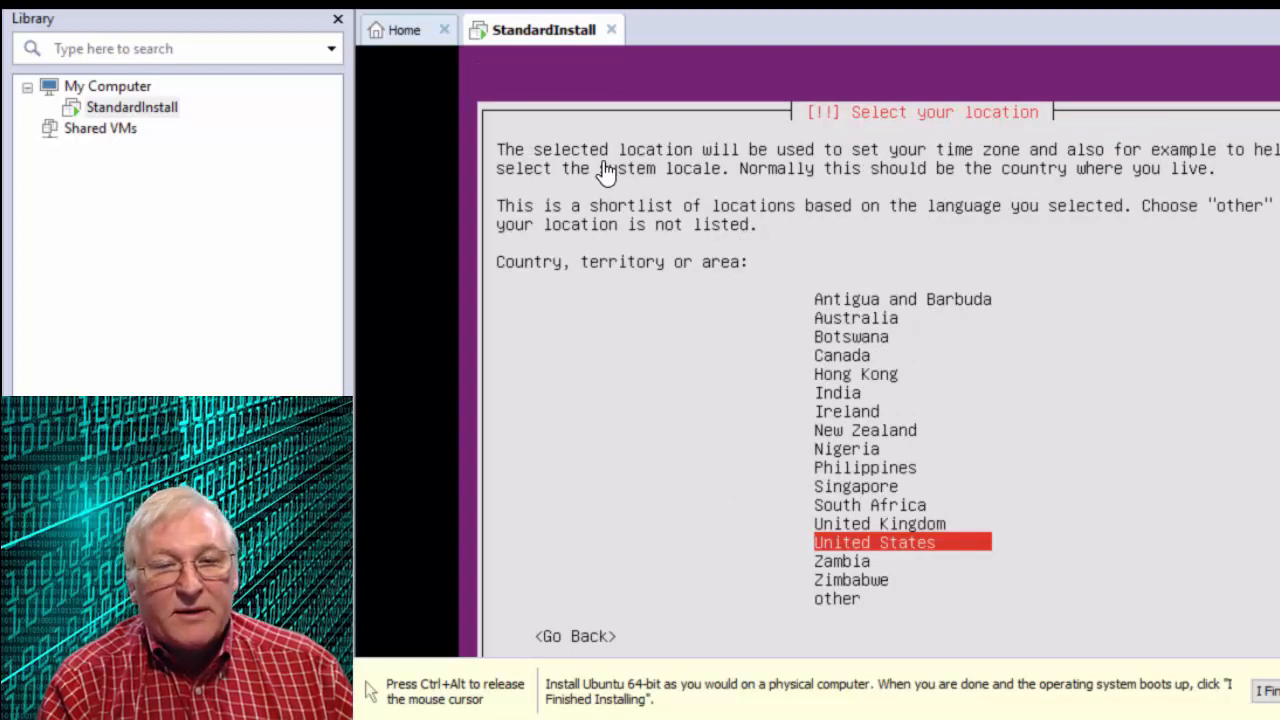
key(Return)
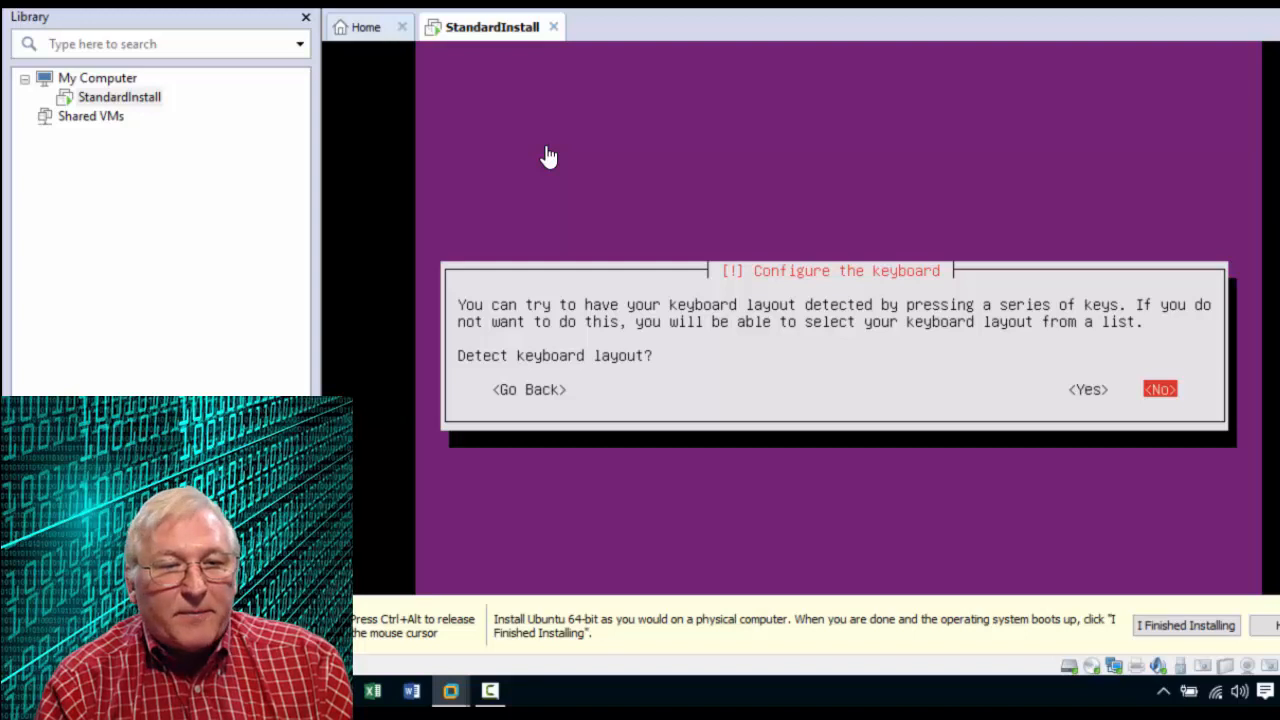
Decline keyboard layout detection and choose English (US) as the keyboard's country of origin.
key(Tab)
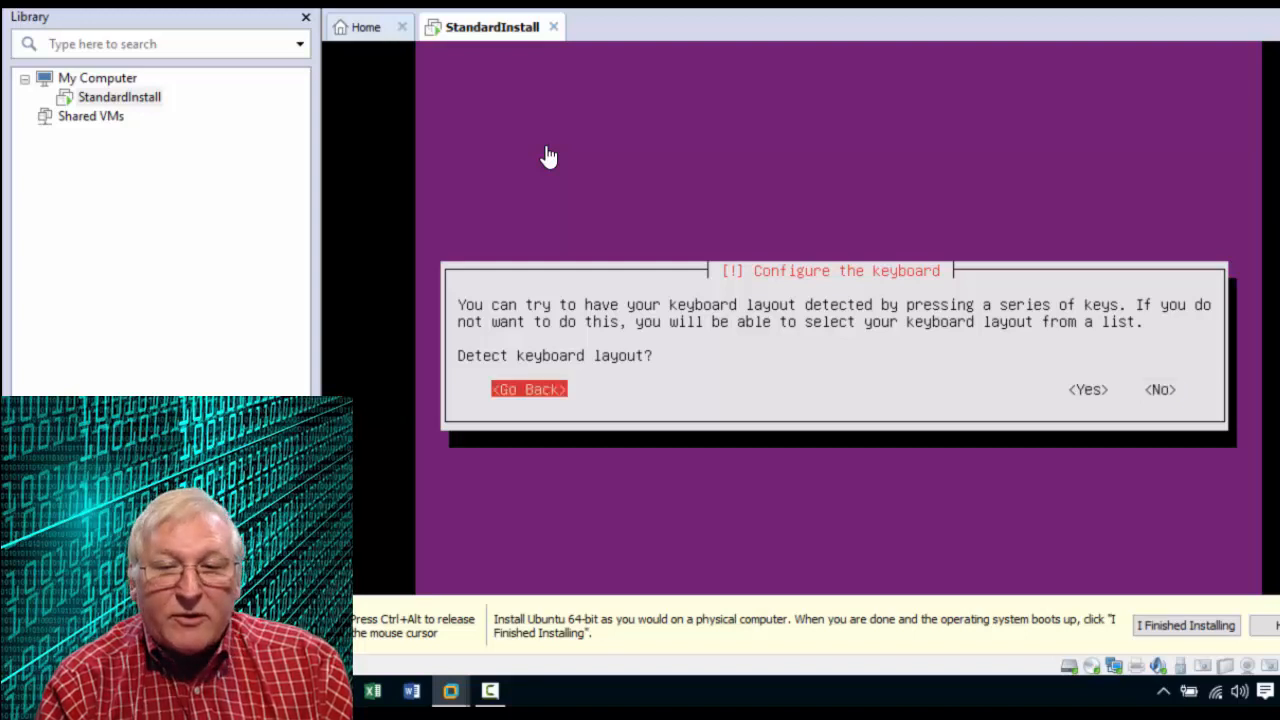
key(Tab)
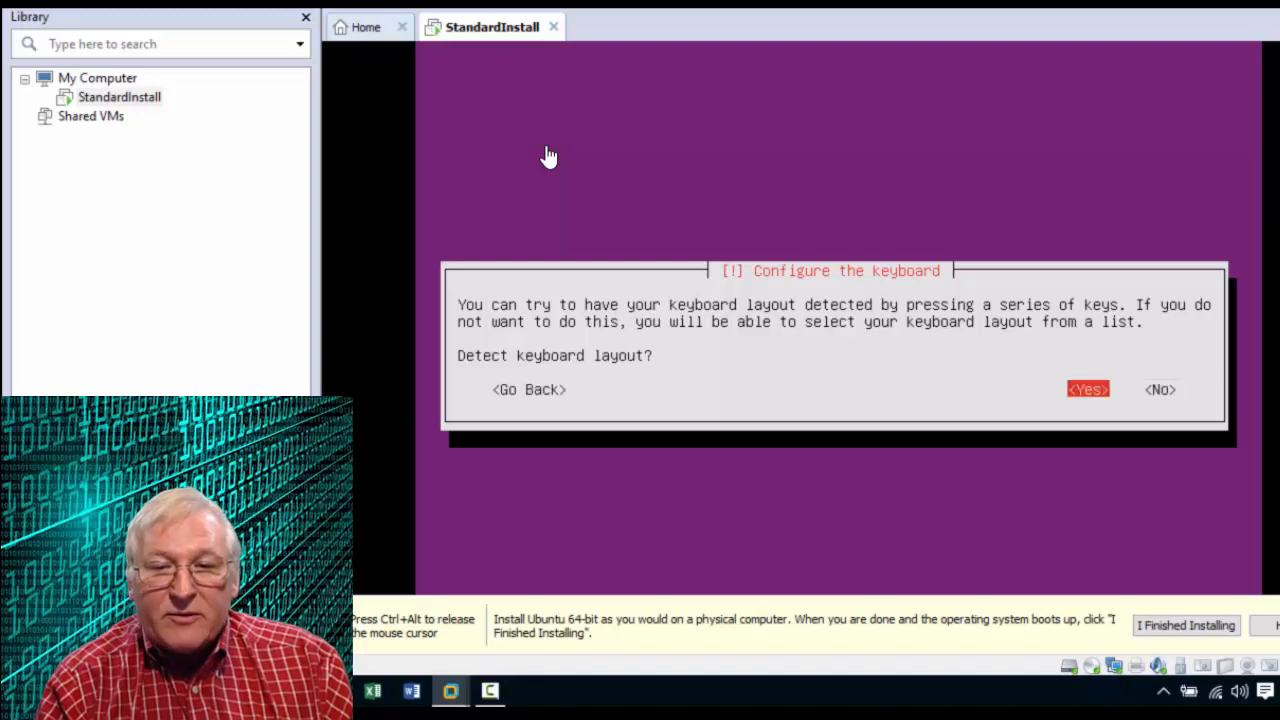
key(Tab)
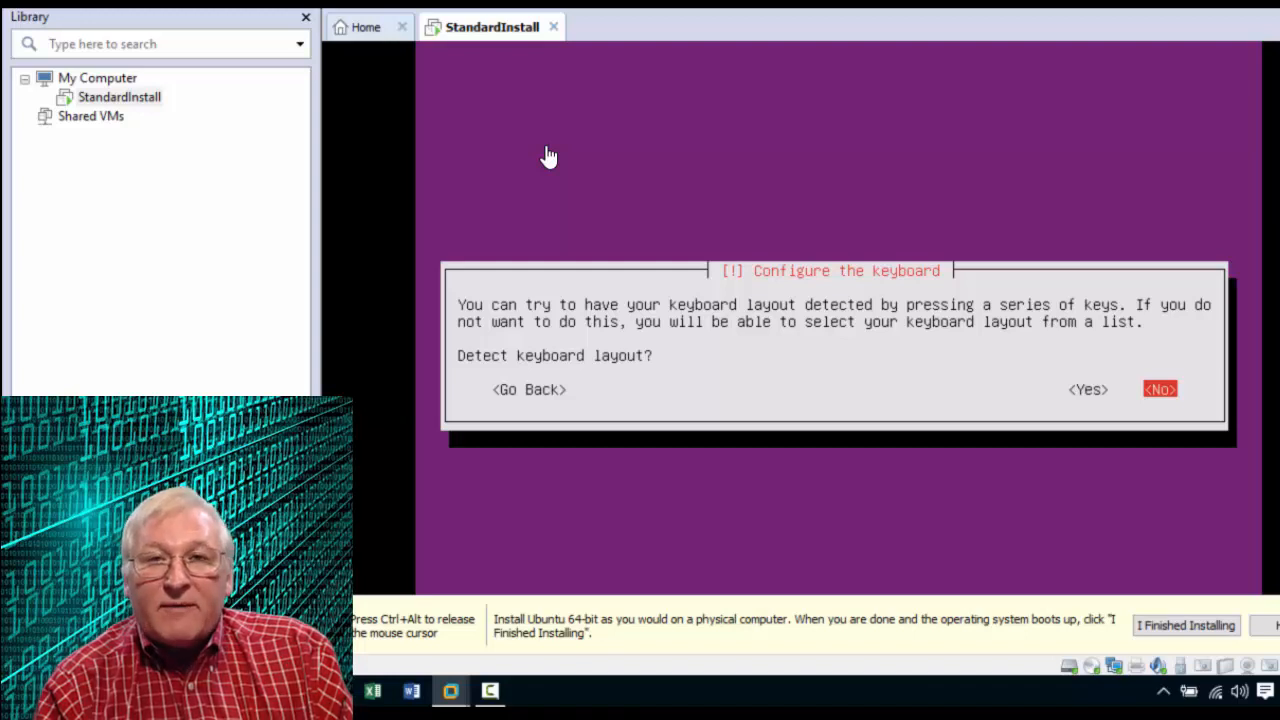
key(Return)
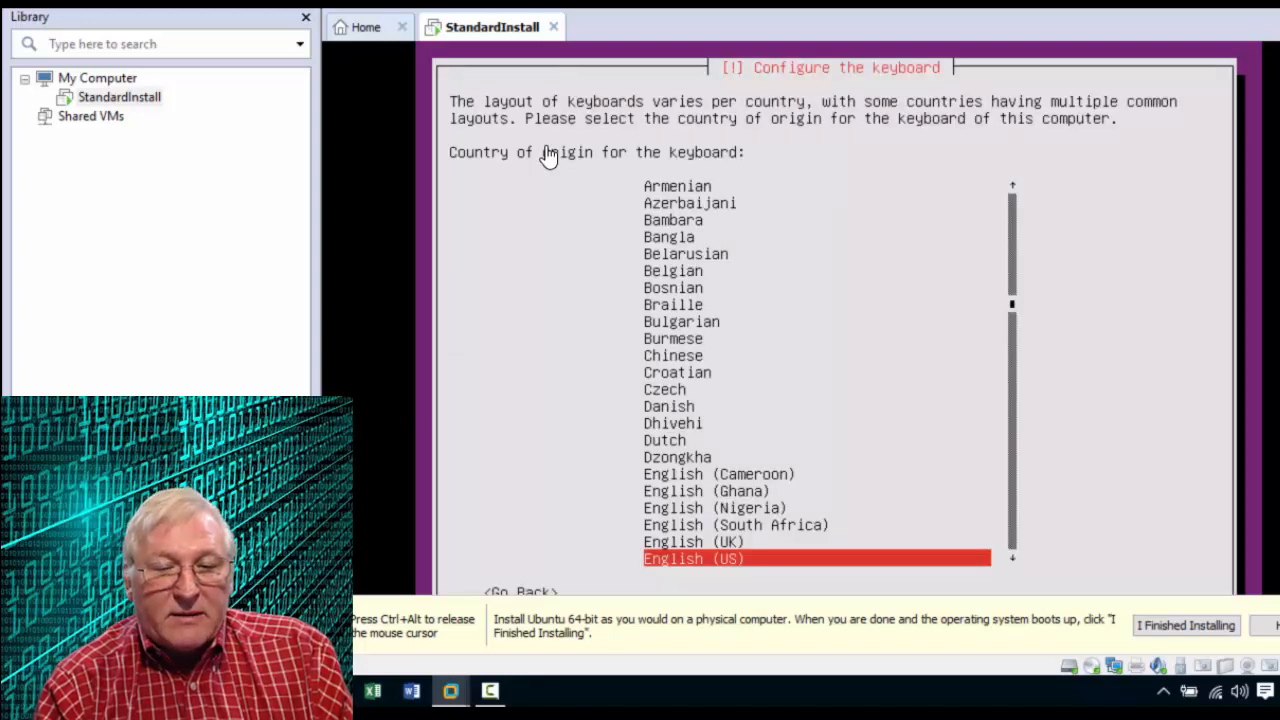
key(Return)
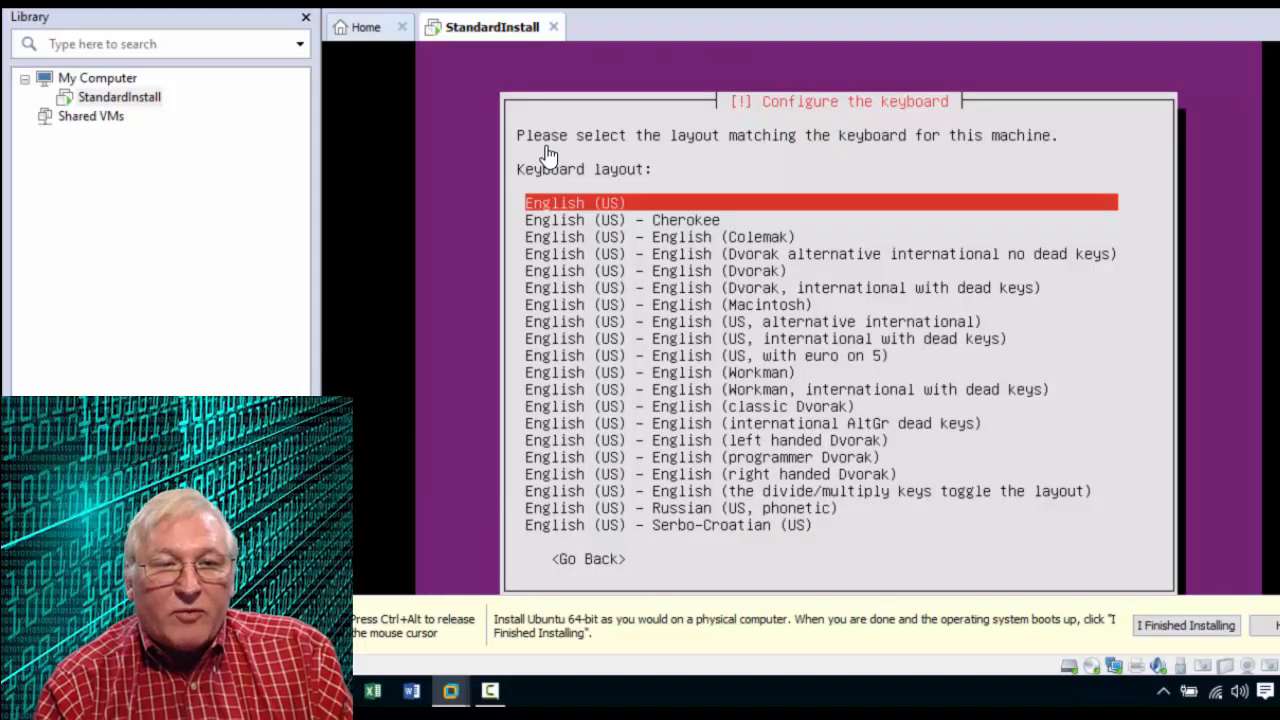
Accept English (US) as the keyboard layout and keep ubuntu as the system's hostname.
key(Return)
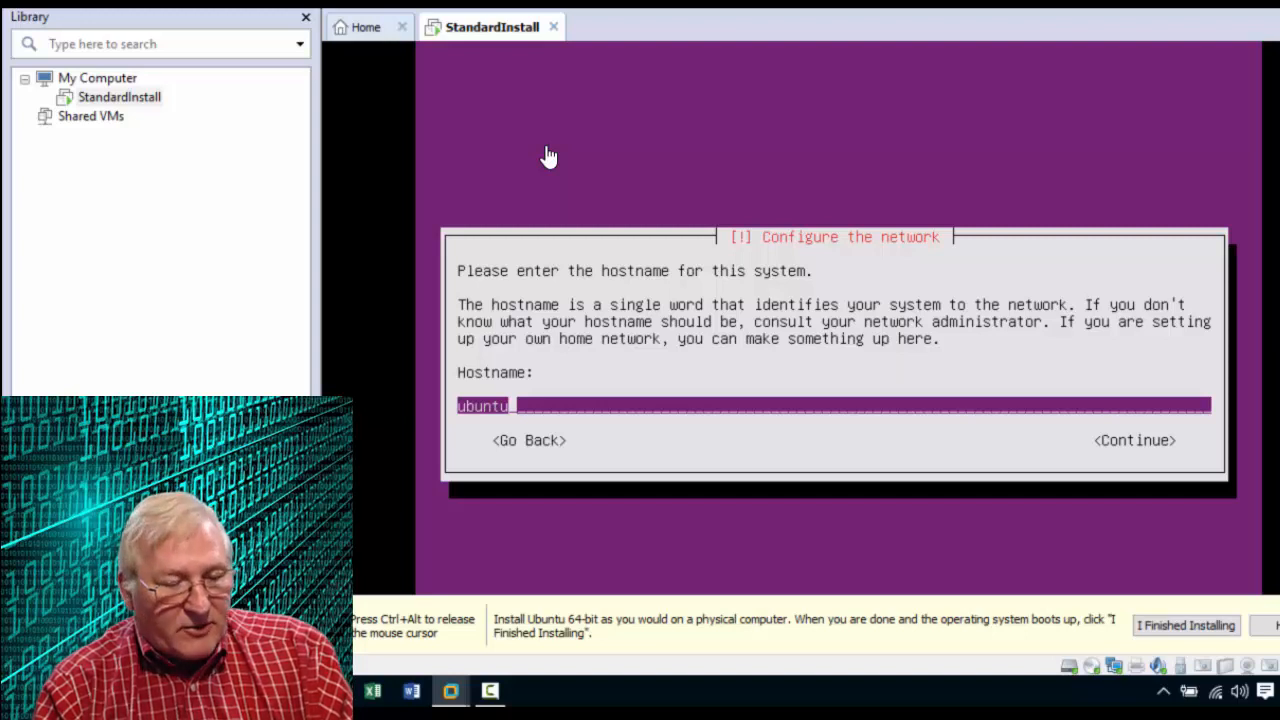
key(Tab)
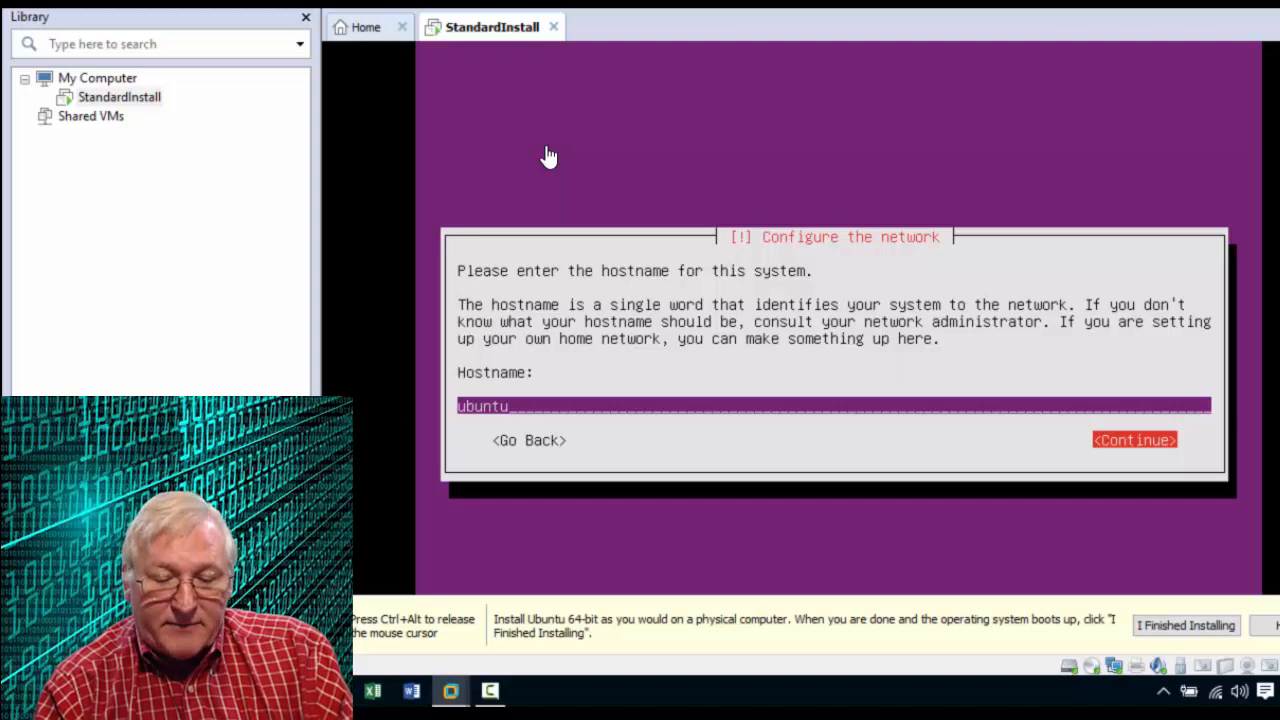
key(Return)
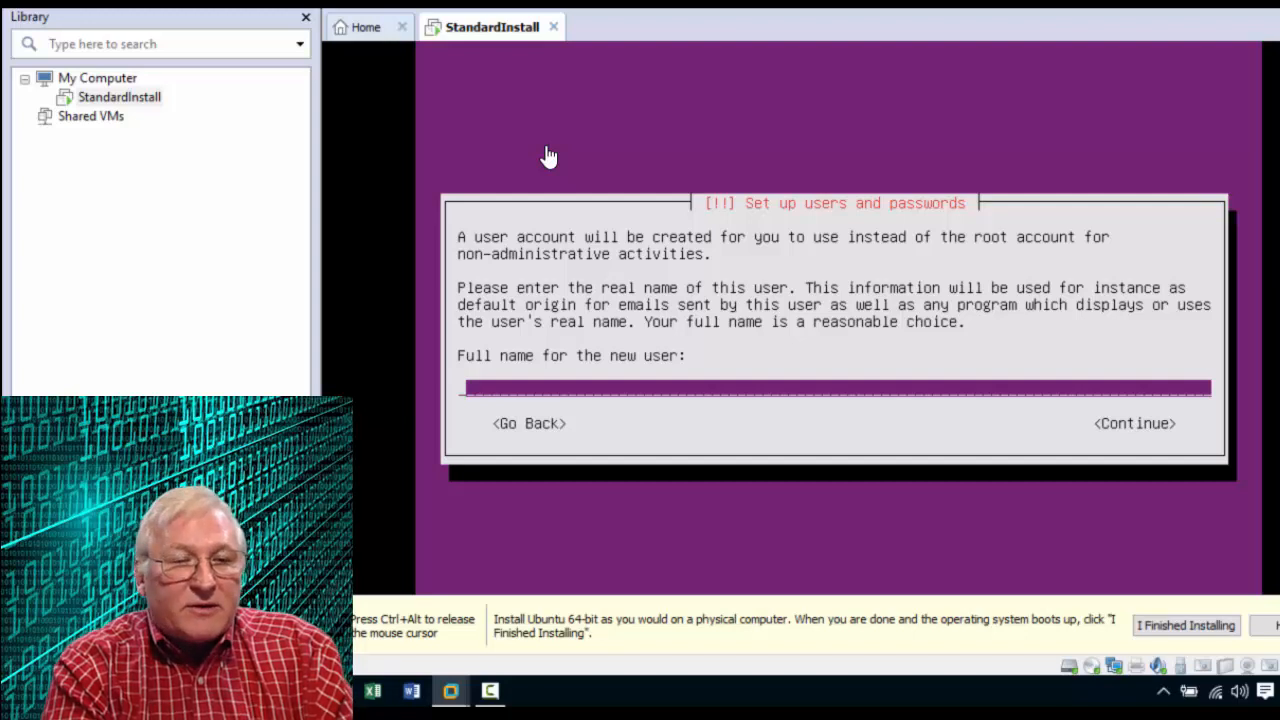
Enter user1 as the new user's full name and accept user1 as the account's username.
text(us)
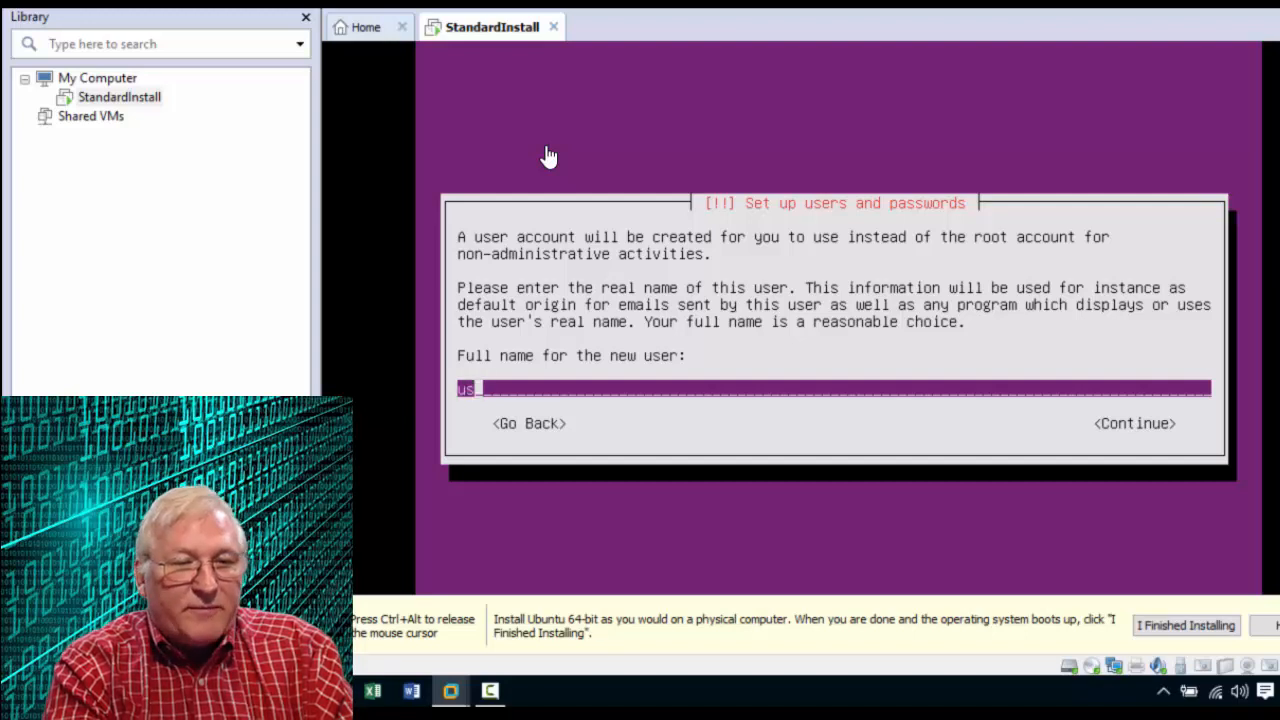
text(er1)
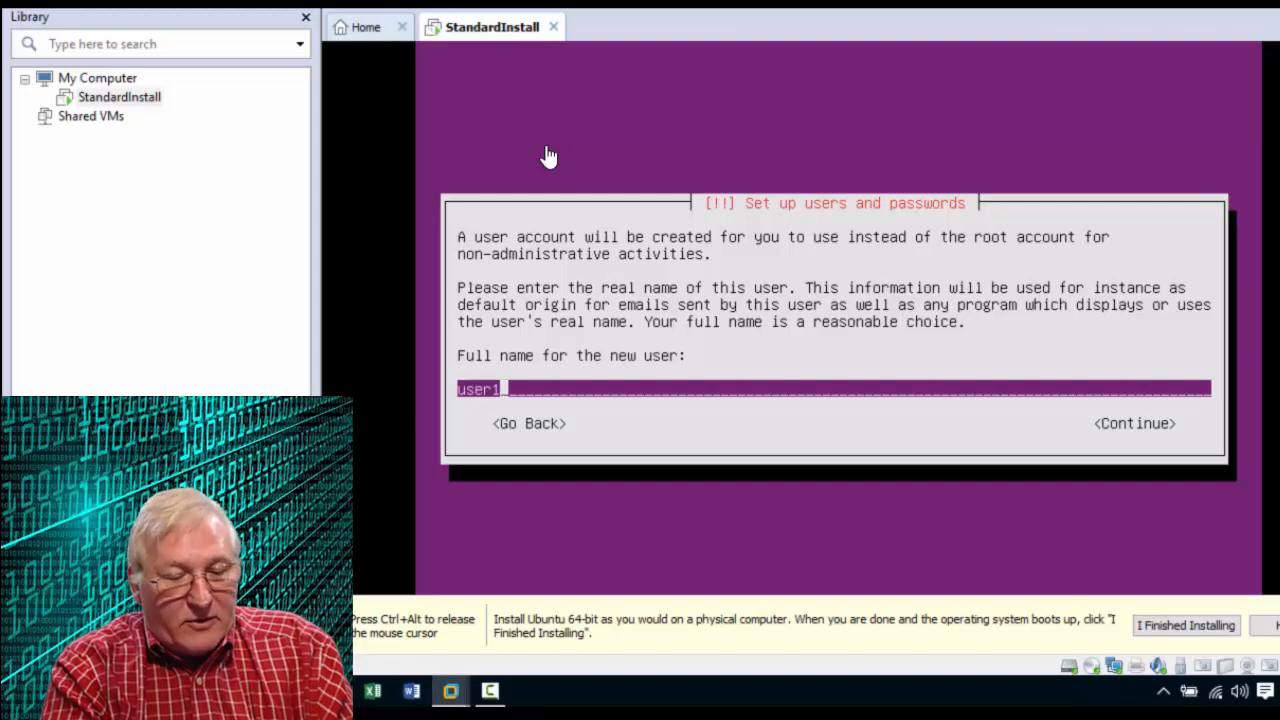
key(Tab)
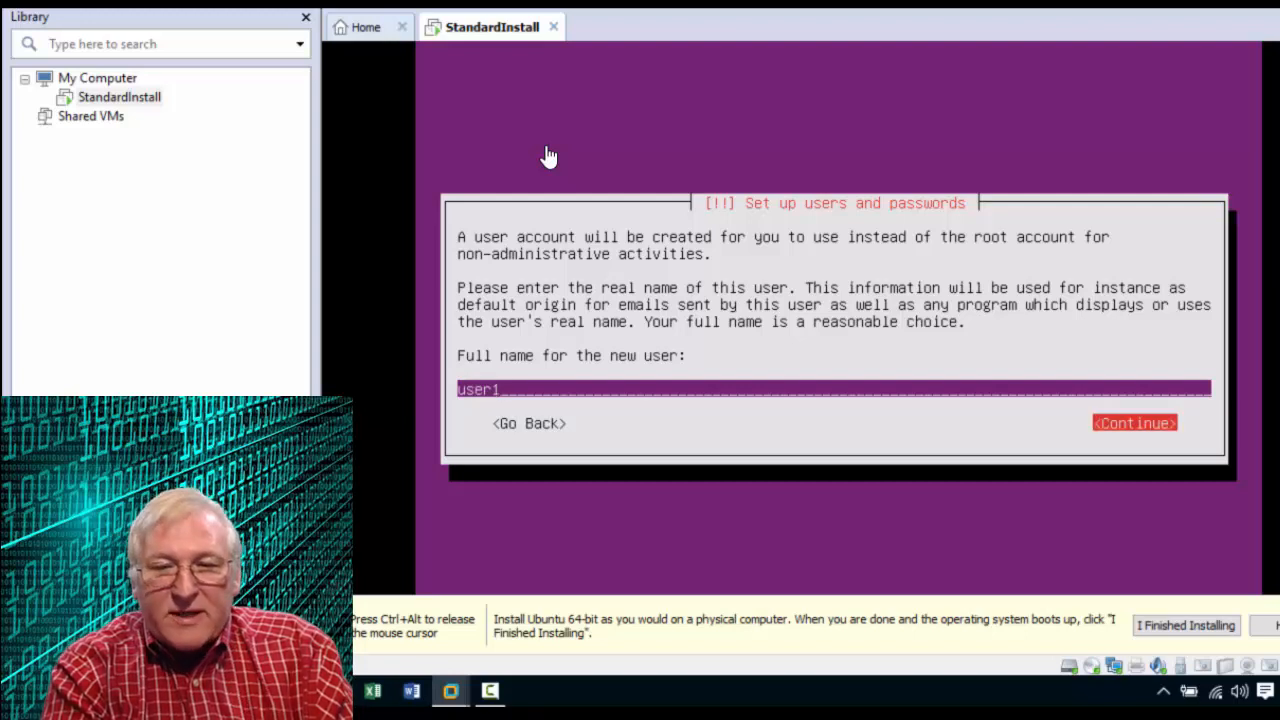
key(Return)
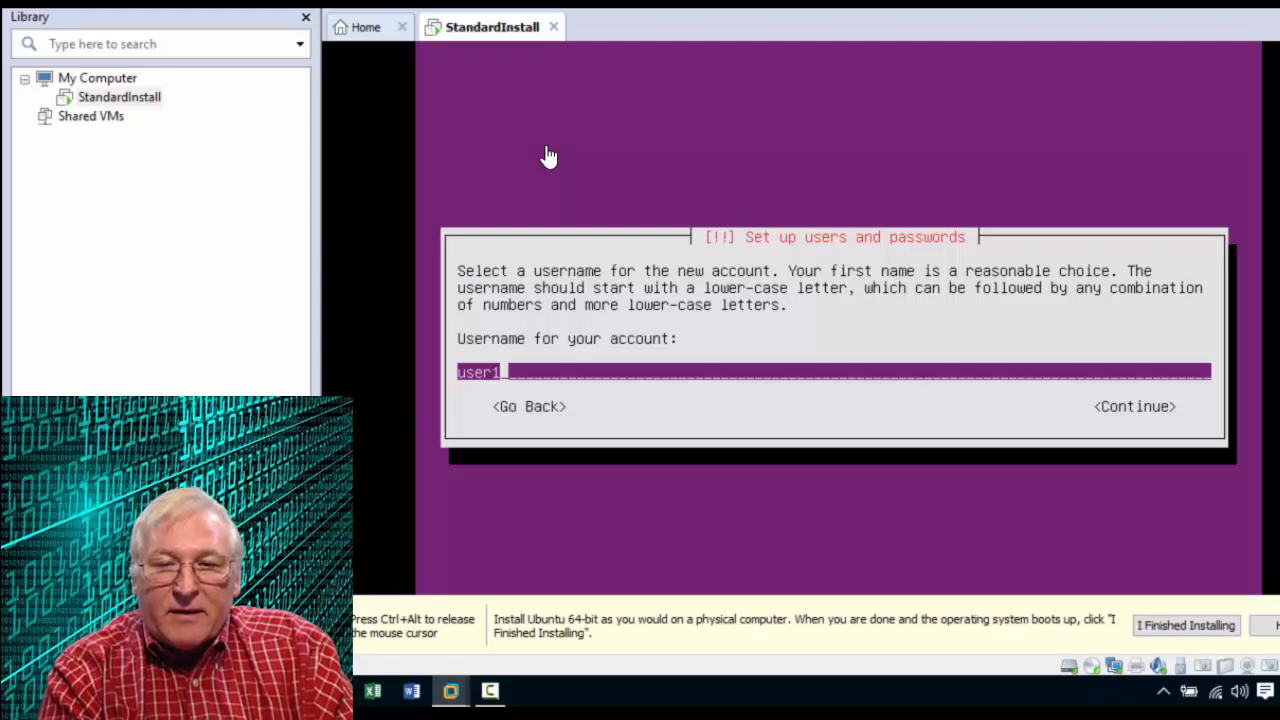
key(Tab)
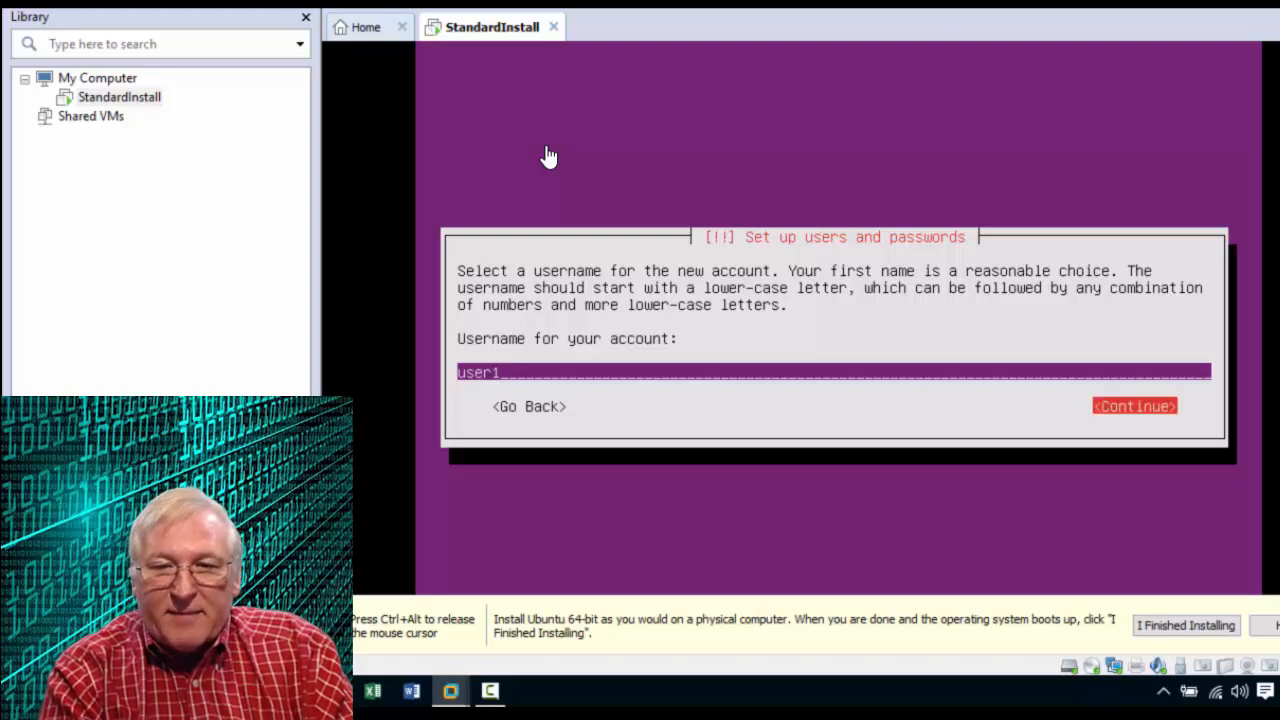
key(Return)
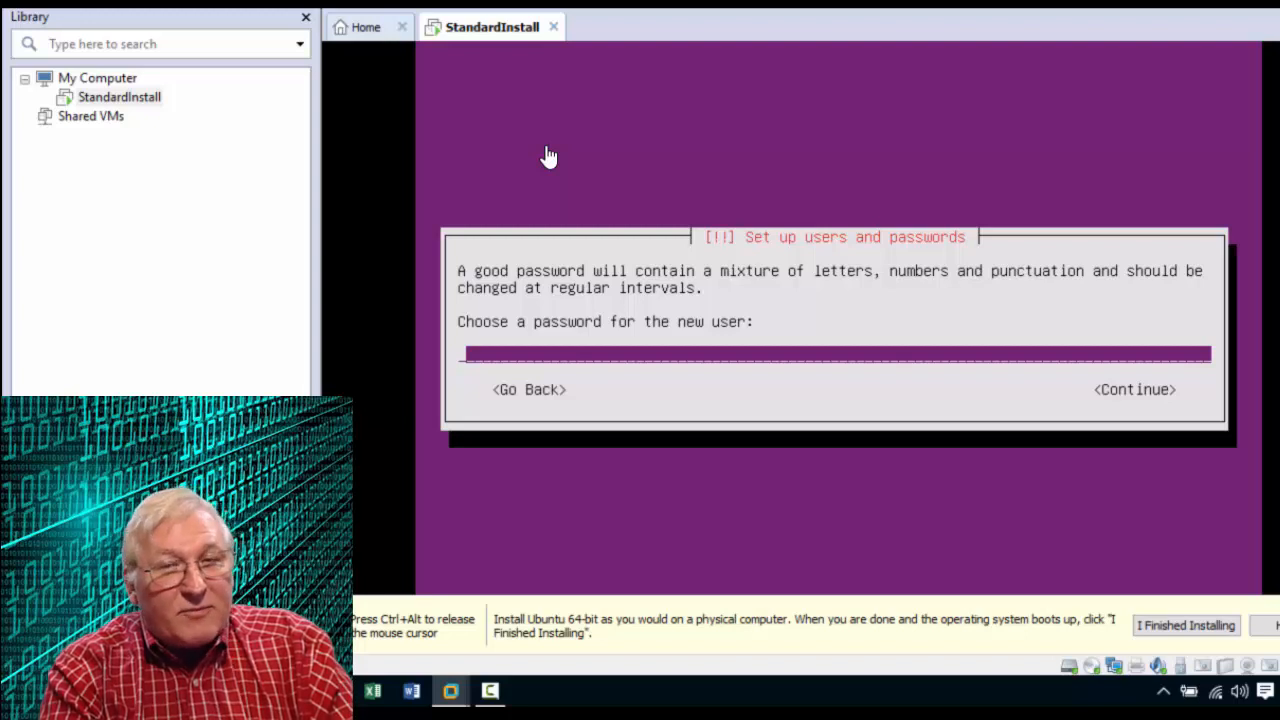
Enter the account password for the new user and re-enter it for verification.
text(******)
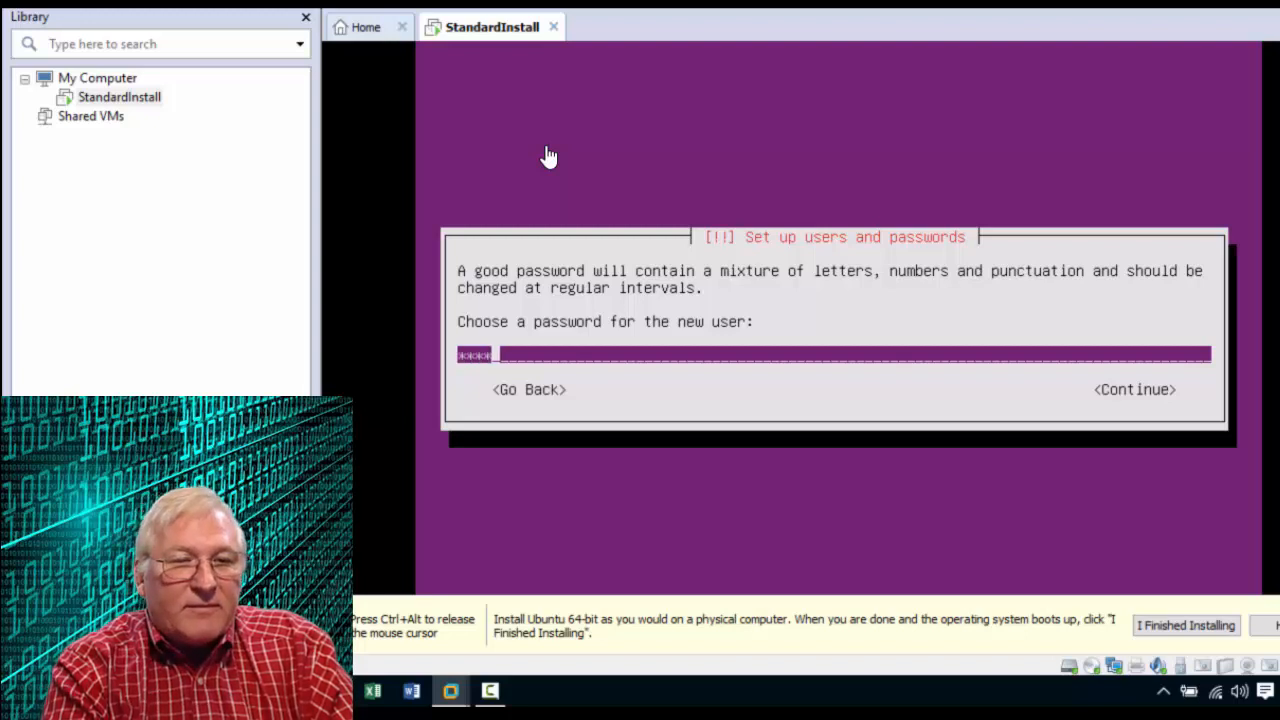
text(**)
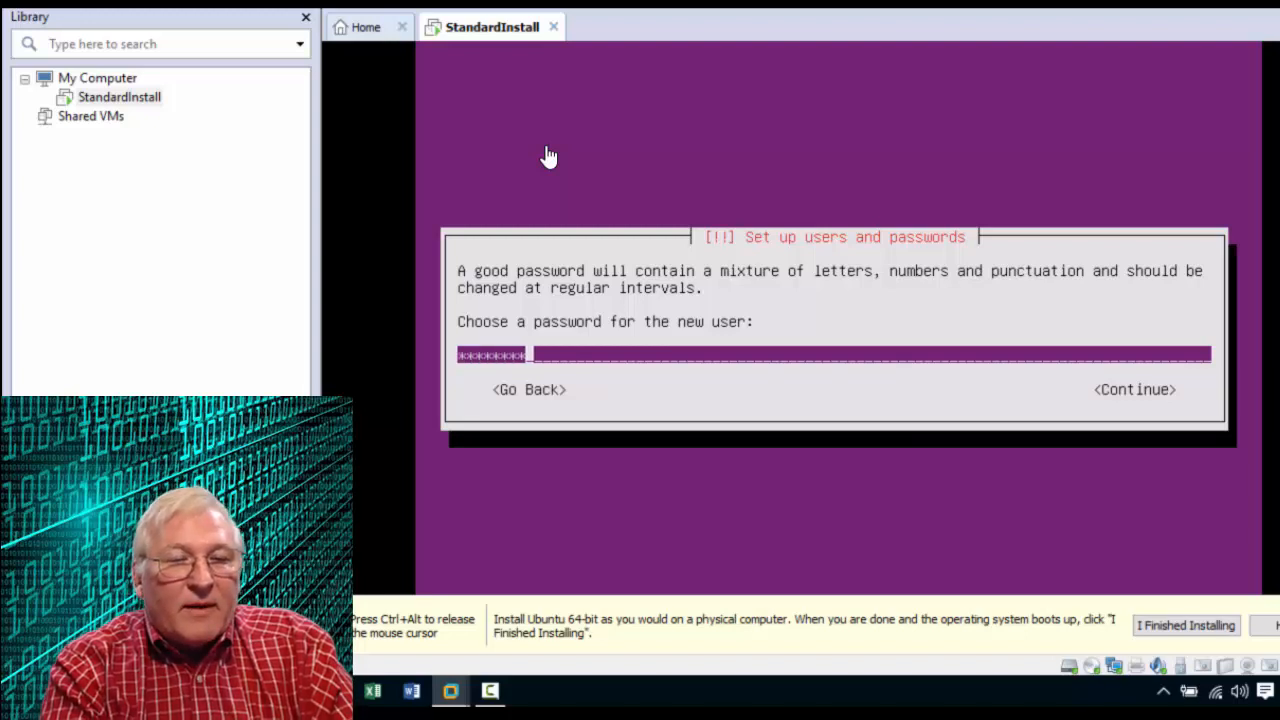
key(Return)
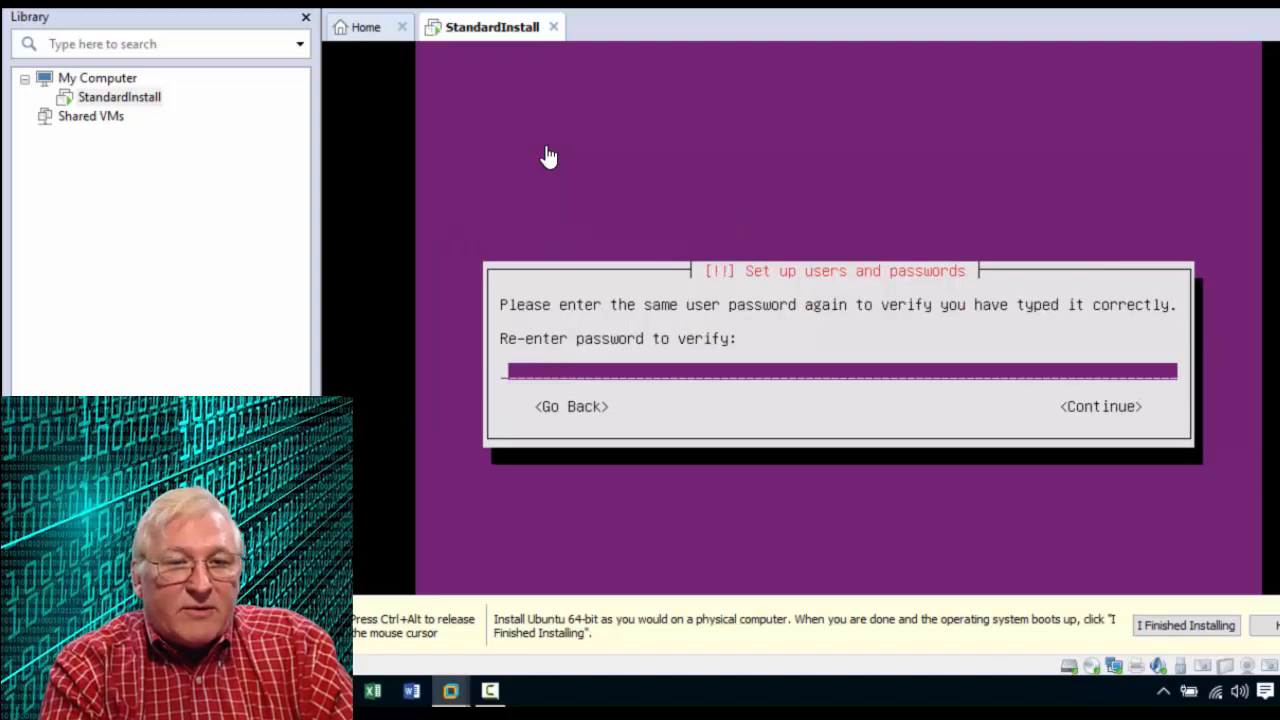
text(********)
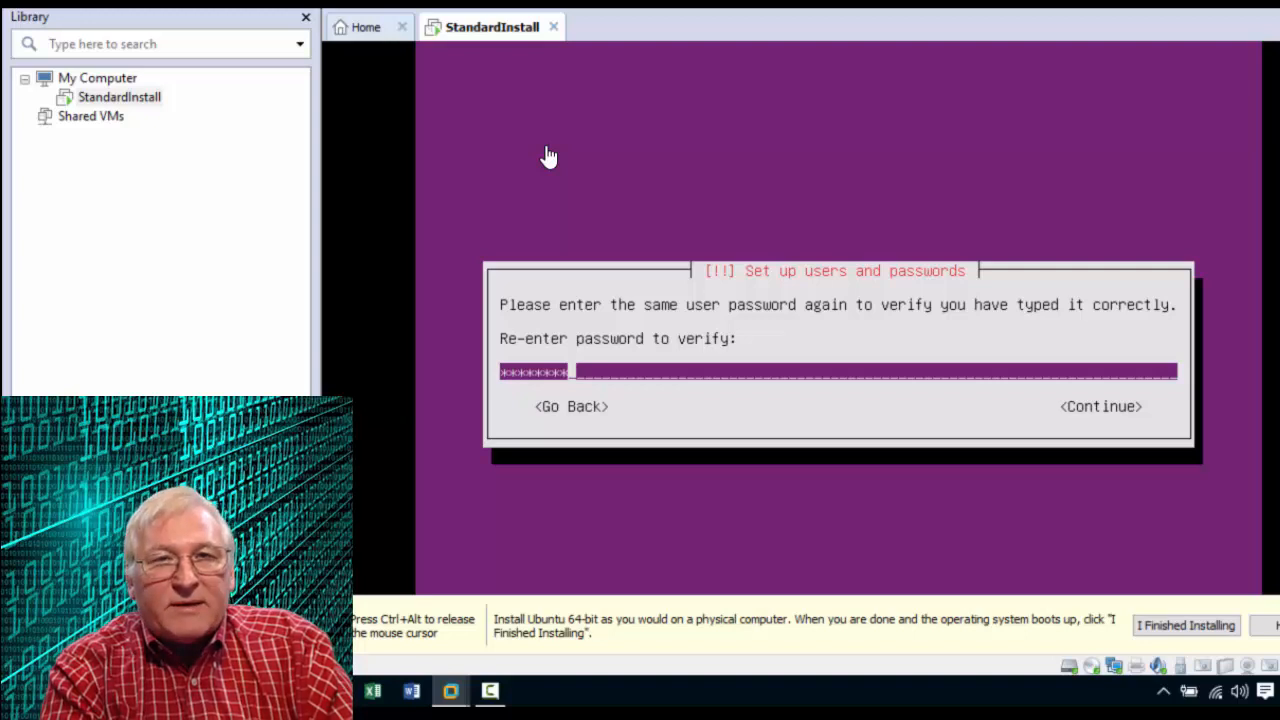
key(Return)
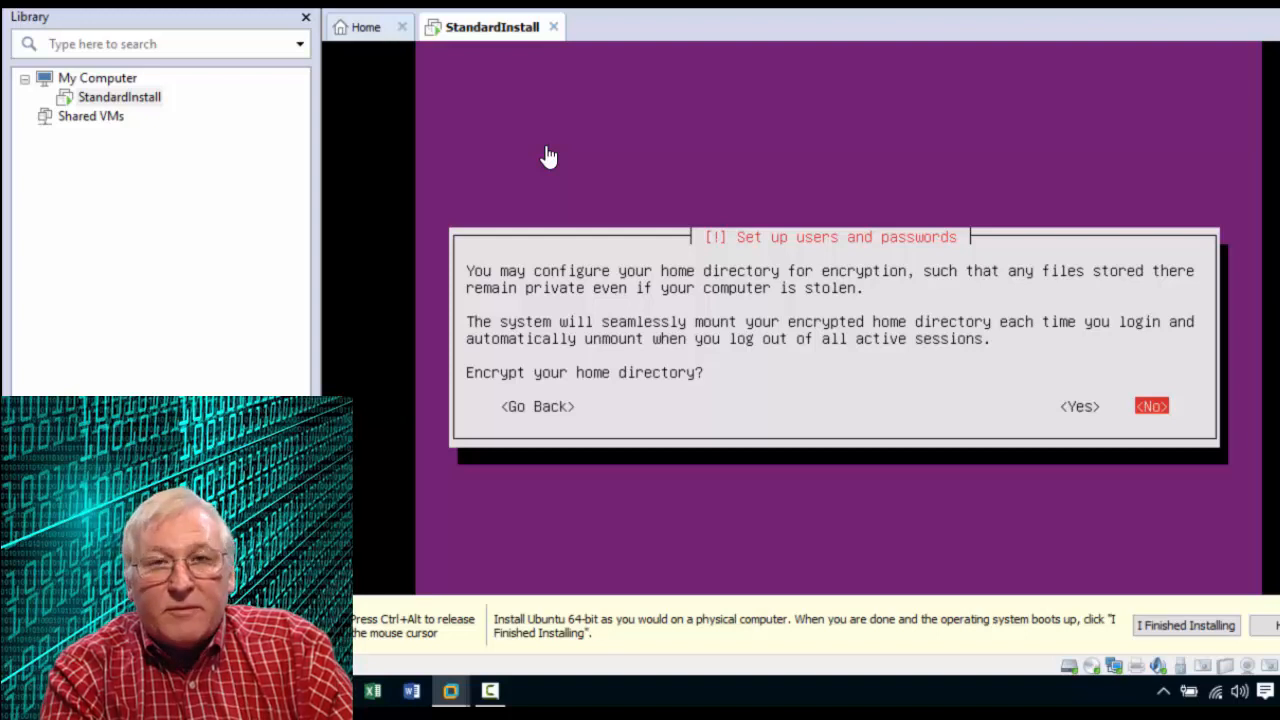
Decline encrypting the home directory and accept America/Phoenix as the time zone.
key(Return)
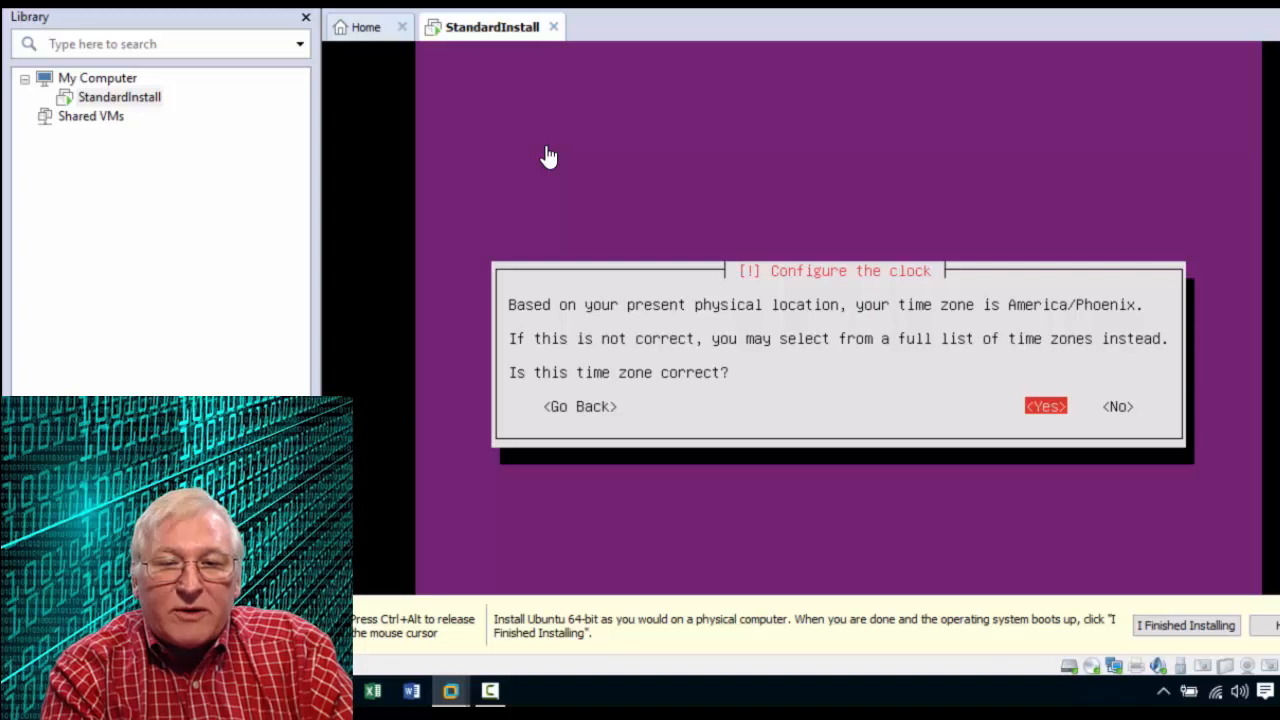
key(Return)
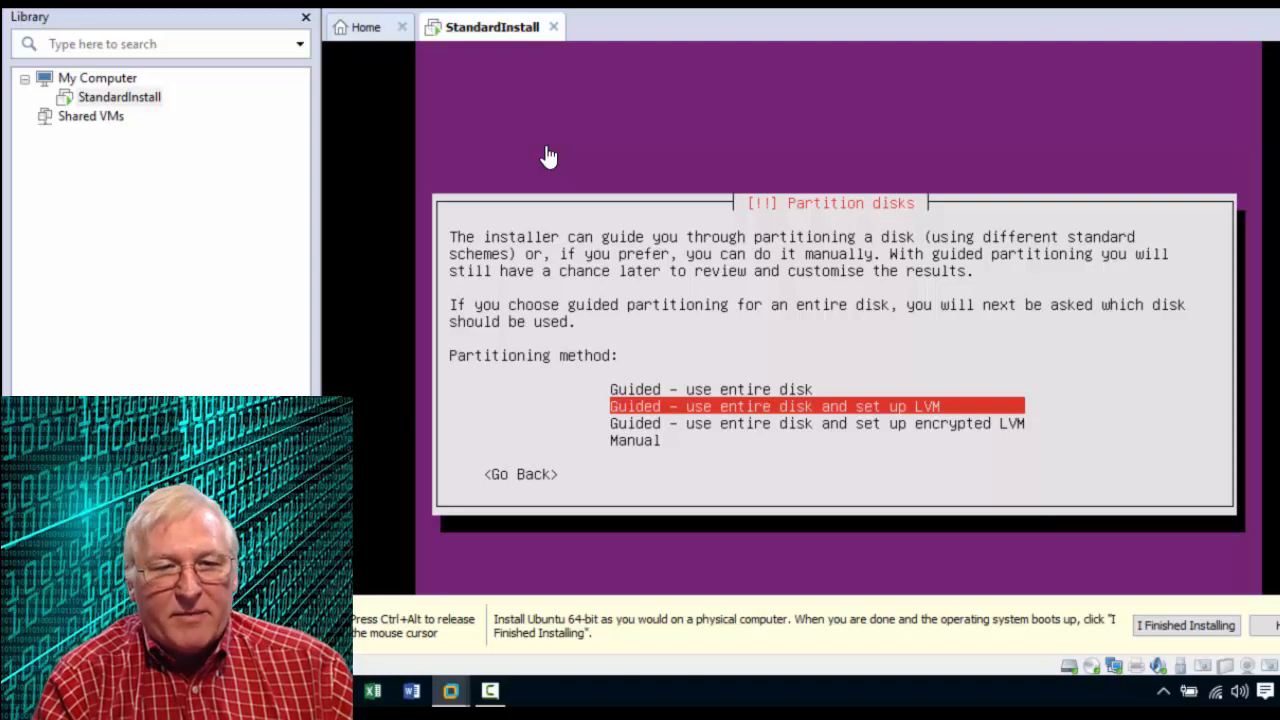
Partition the SCSI33 (sda) disk with Guided - use entire disk and write the changes to it.
key(Up)
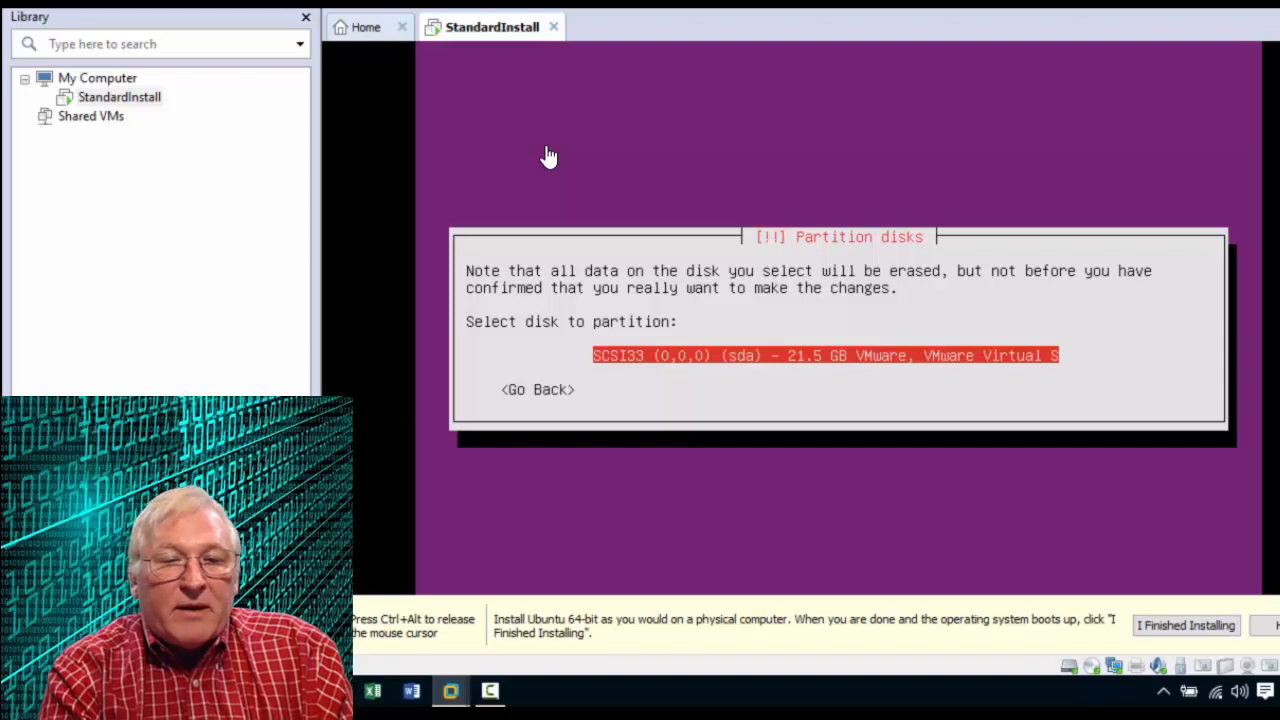
key(Return)
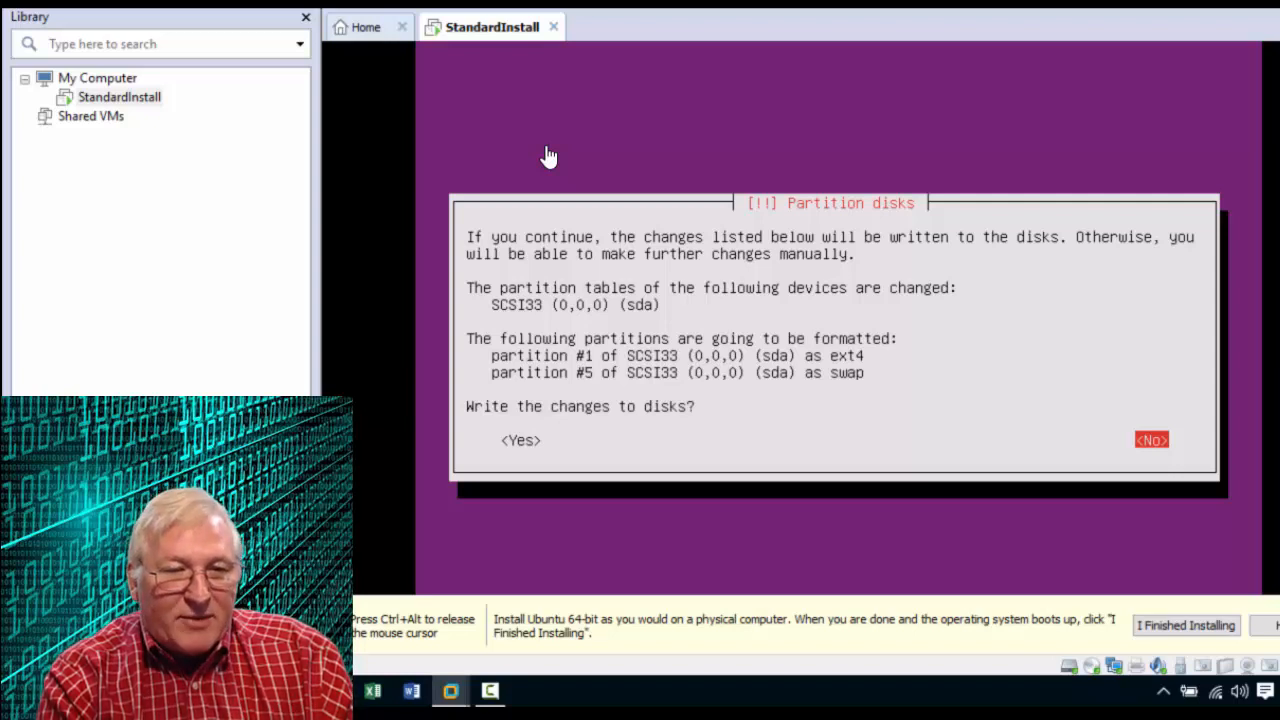
key(Left)
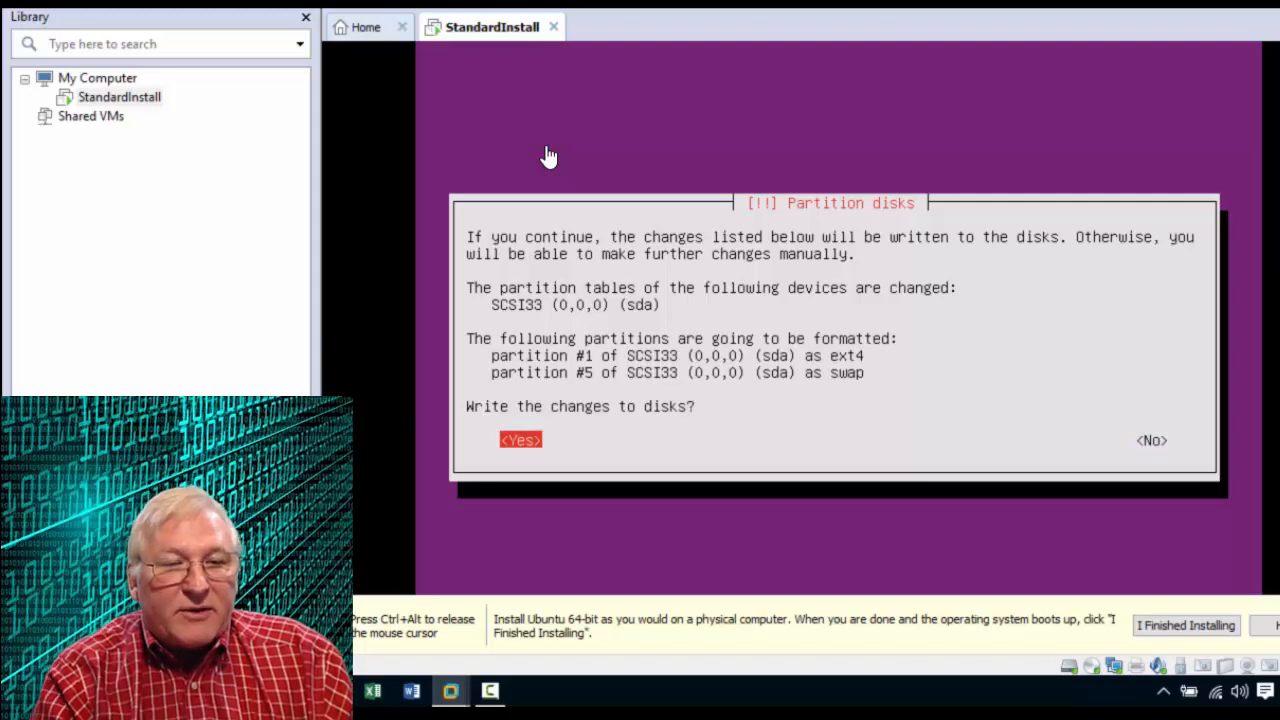
key(Return)
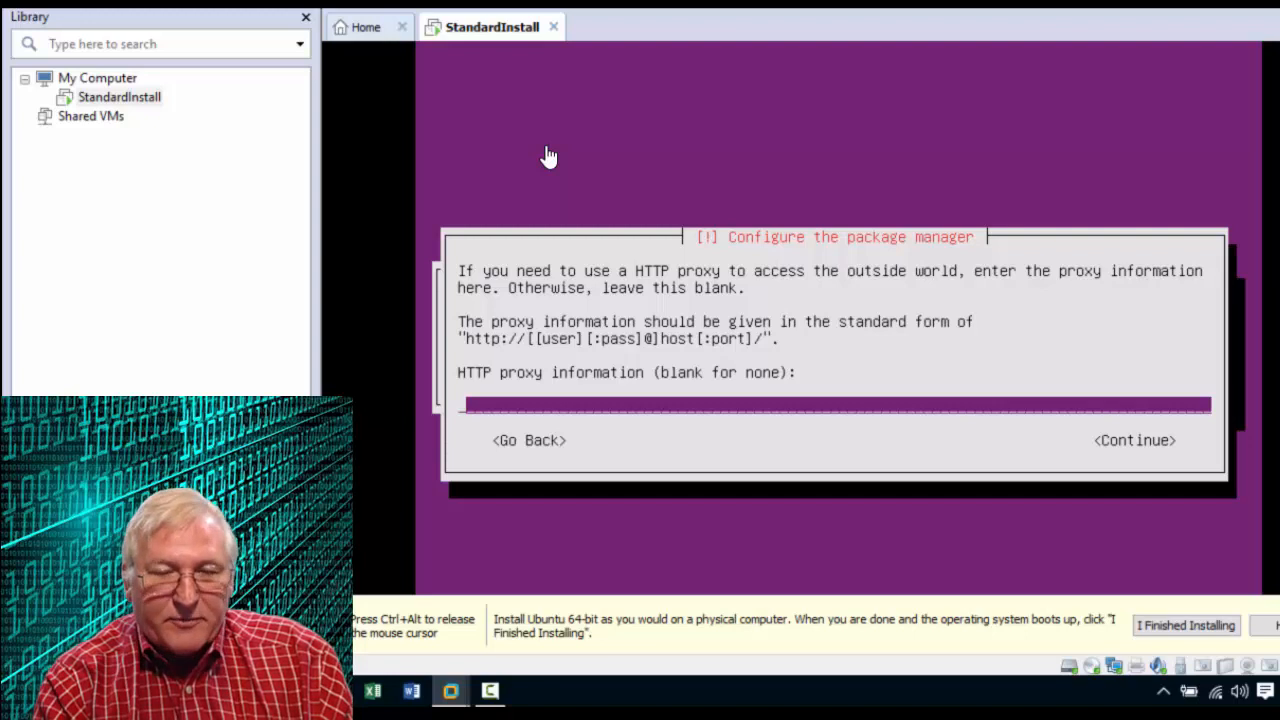
Leave the HTTP proxy information blank and choose No automatic updates for managing upgrades.
key(Return)
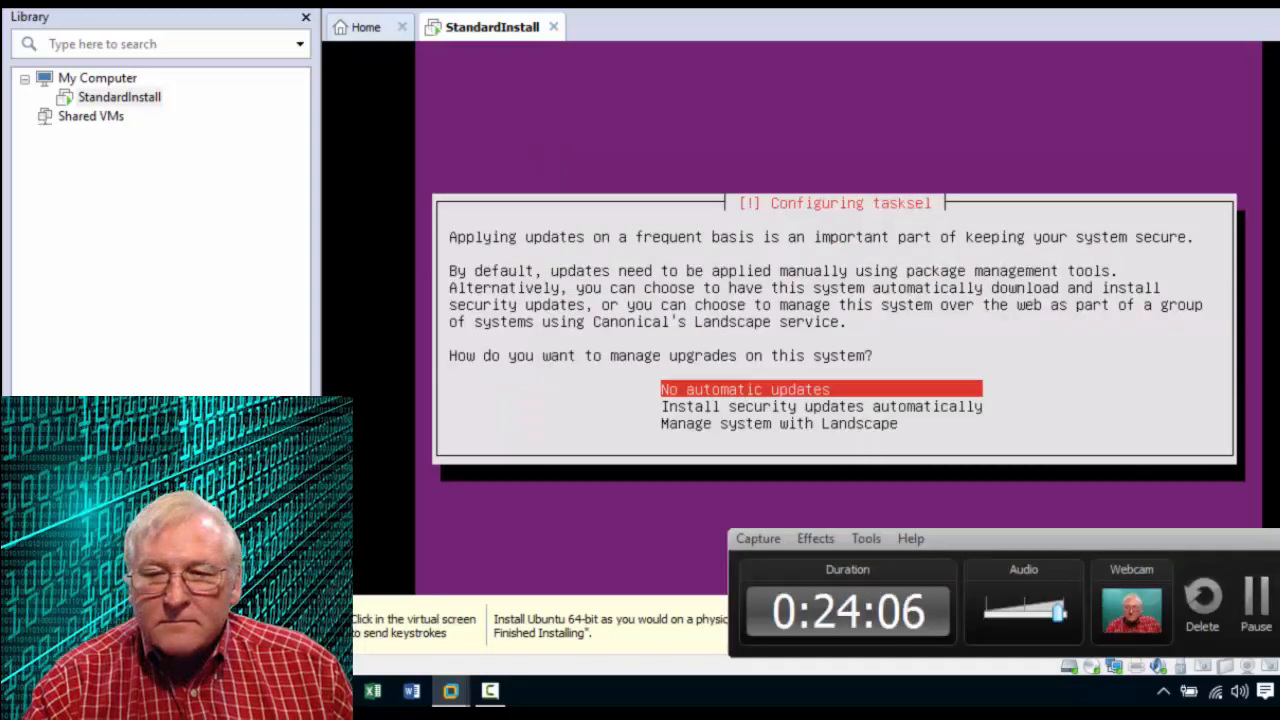
click(1277, 540)
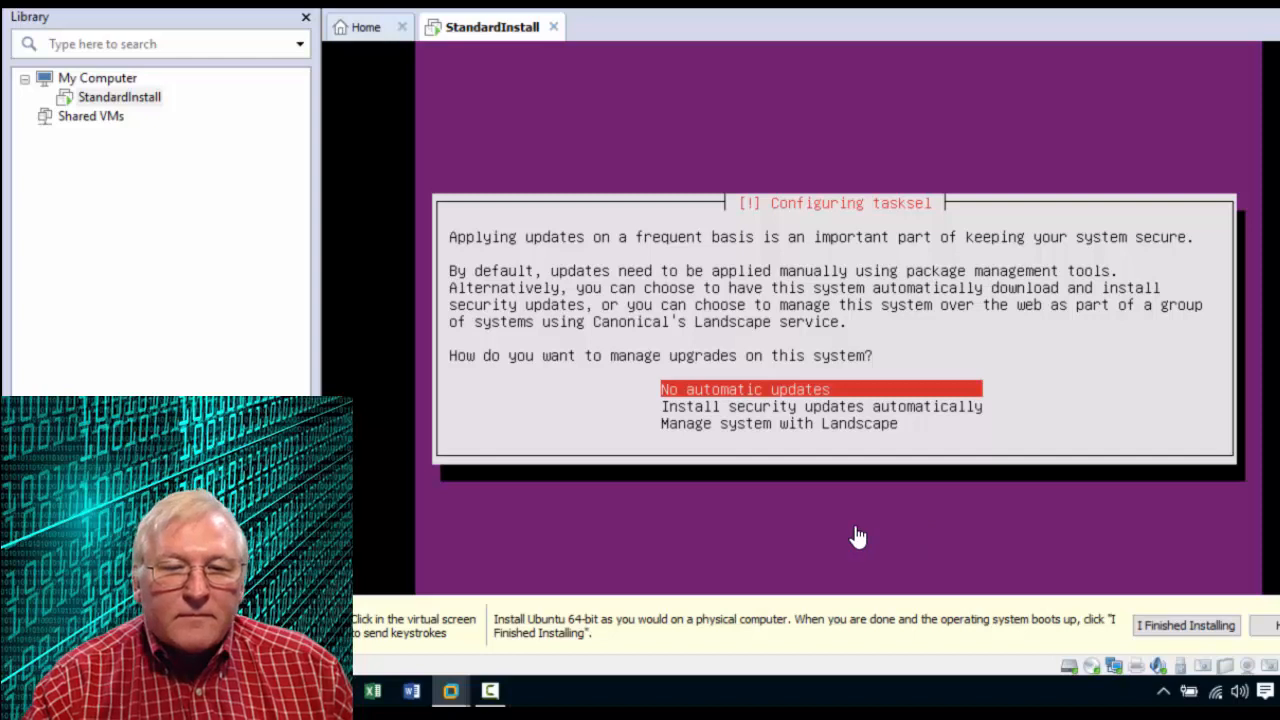
click(794, 543)
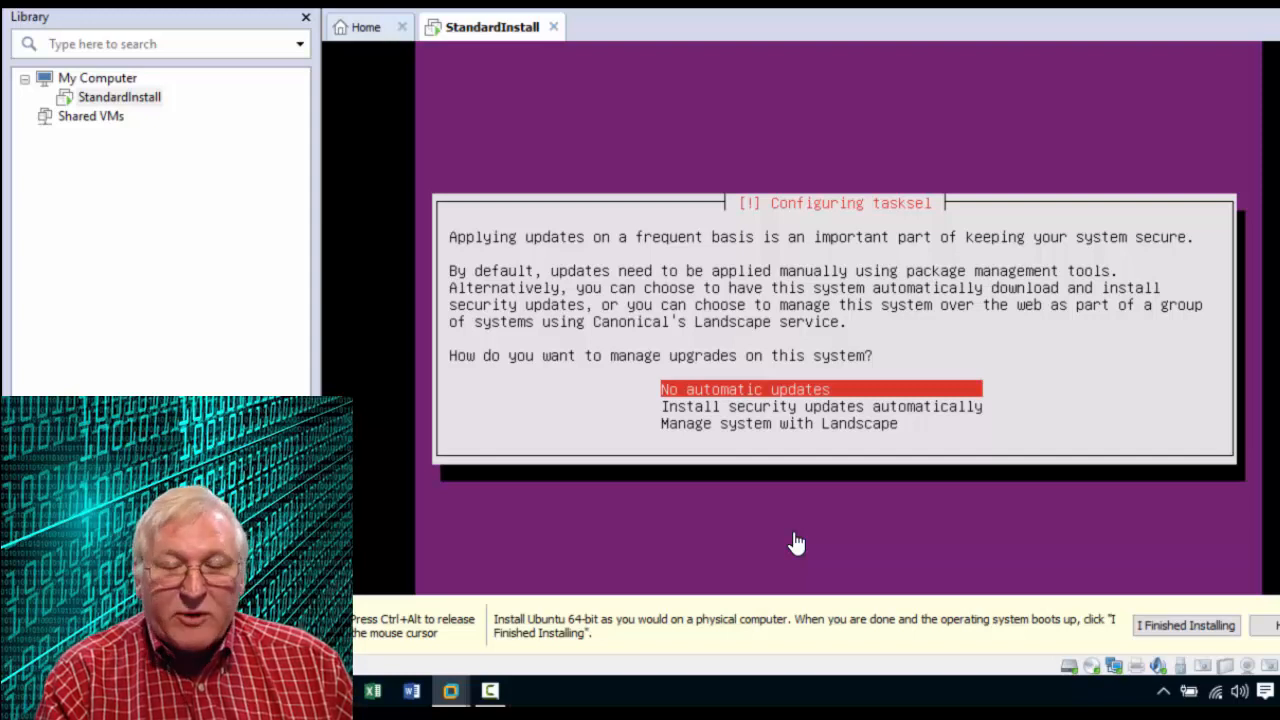
key(Return)
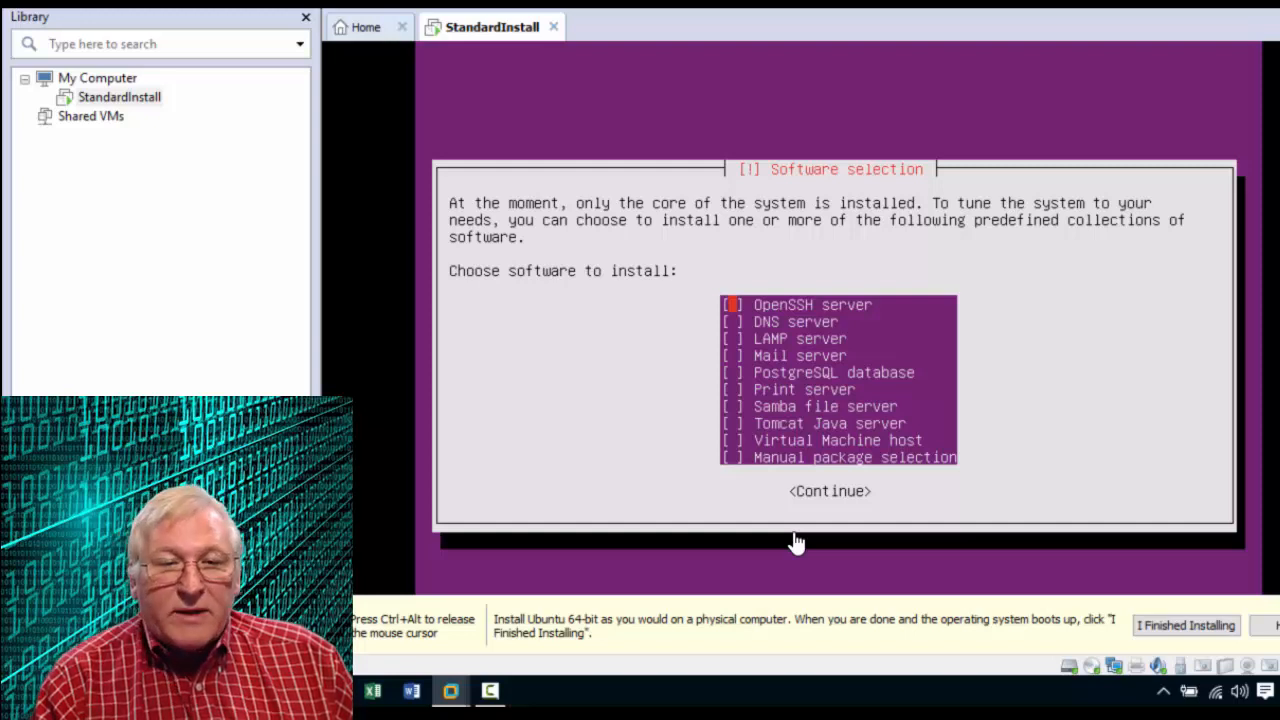
Look through the predefined software collections offered for installation, ending back at the first entry.
key(Down)
key(Down)
key(Down)
key(Down)
key(Down)
key(Down)
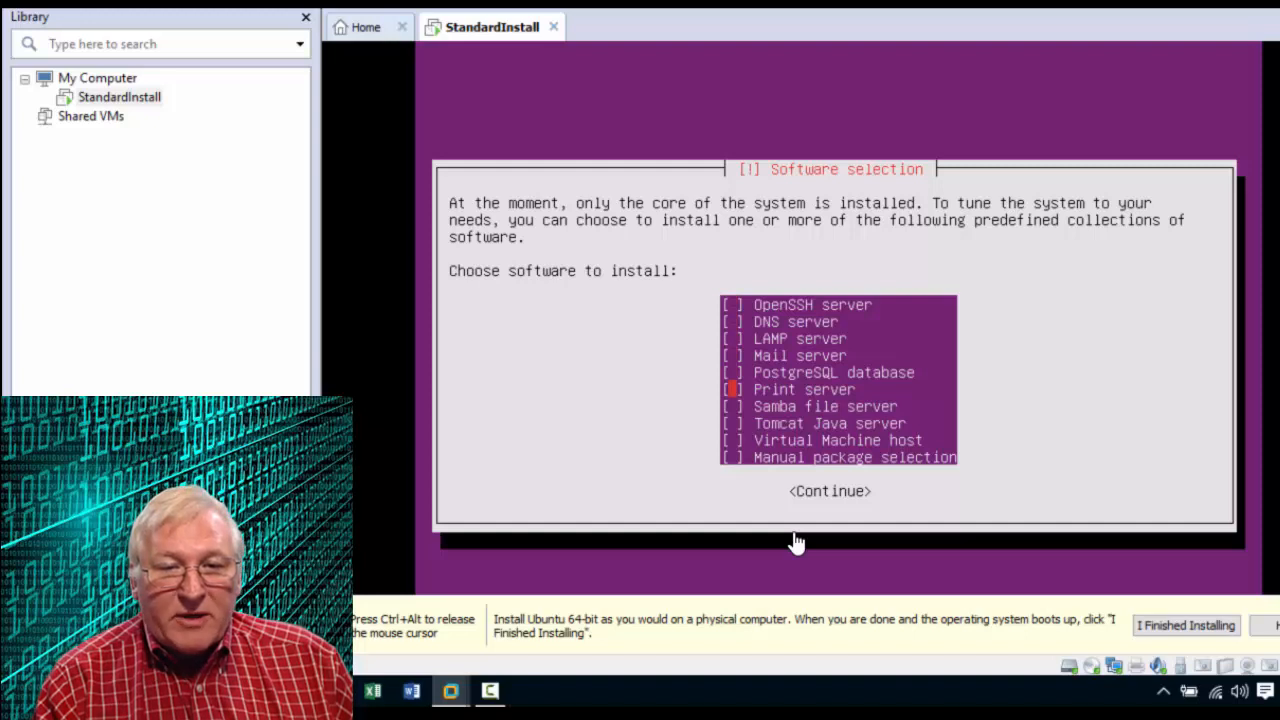
key(Down)
key(Up)
key(Up)
key(Up)
key(Up)
key(Up)
key(Up)
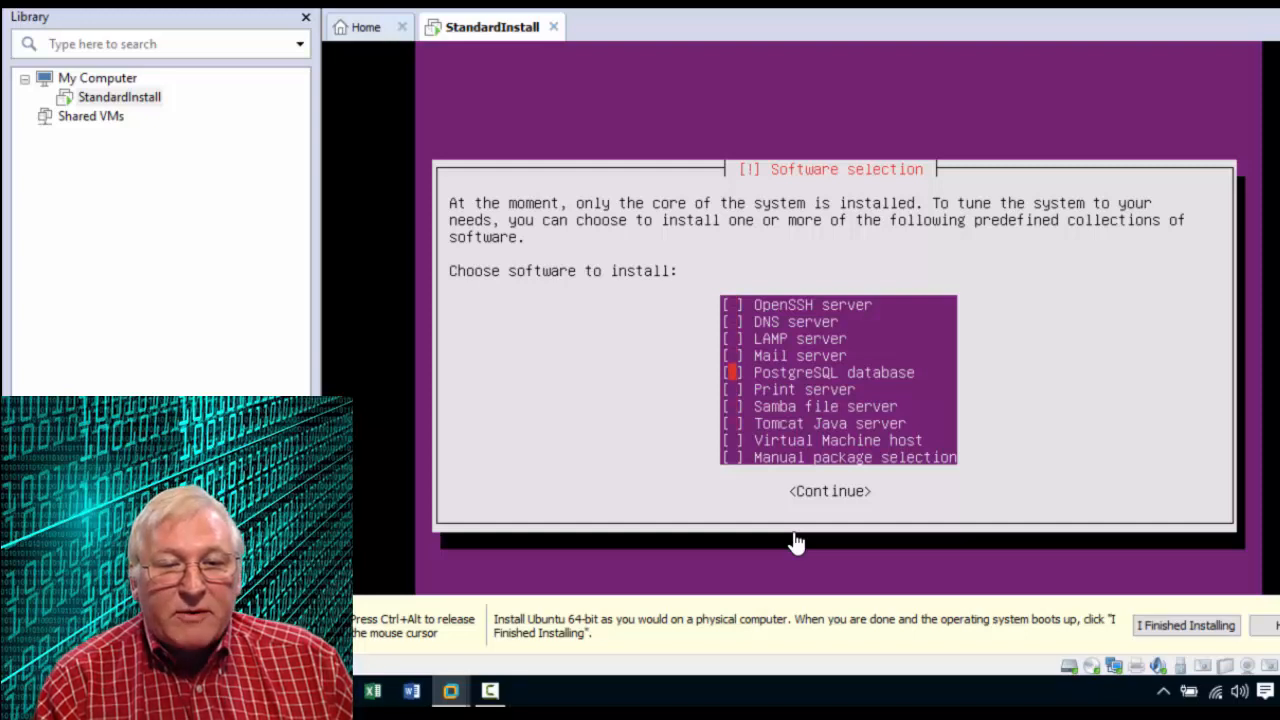
key(Up)
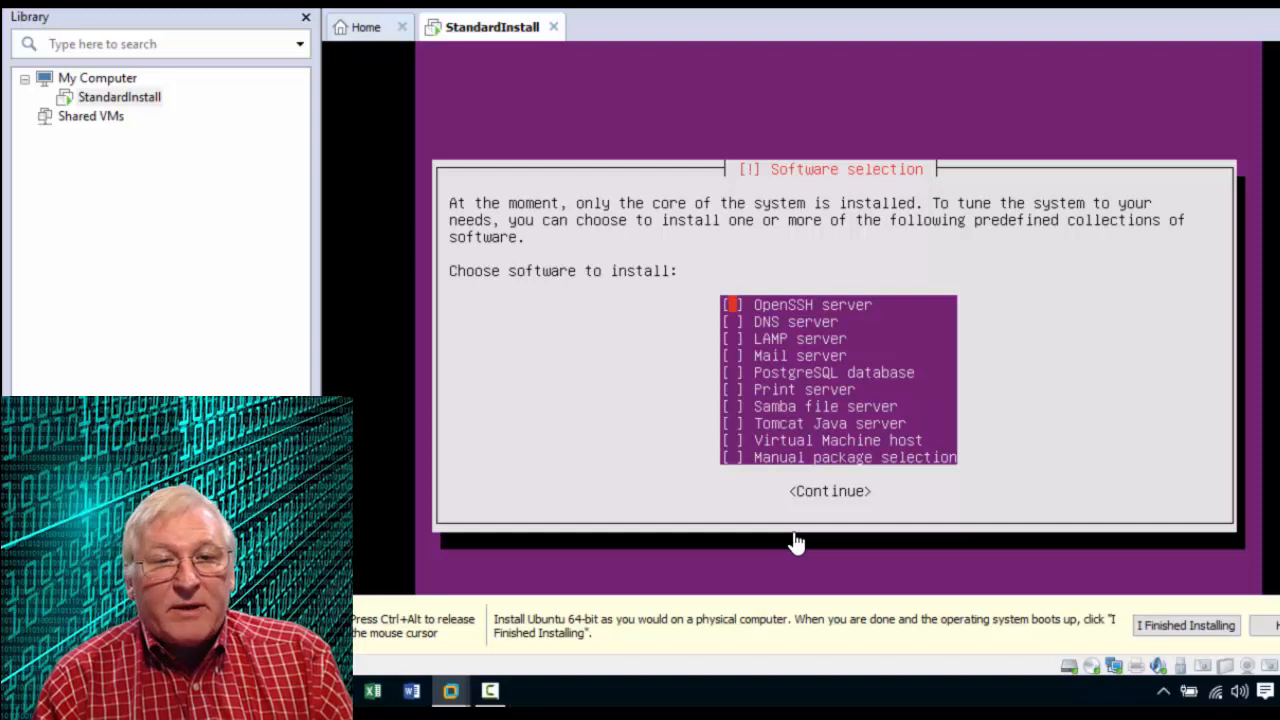
Select OpenSSH server and LAMP server as the software to install and continue with the installation.
key(space)
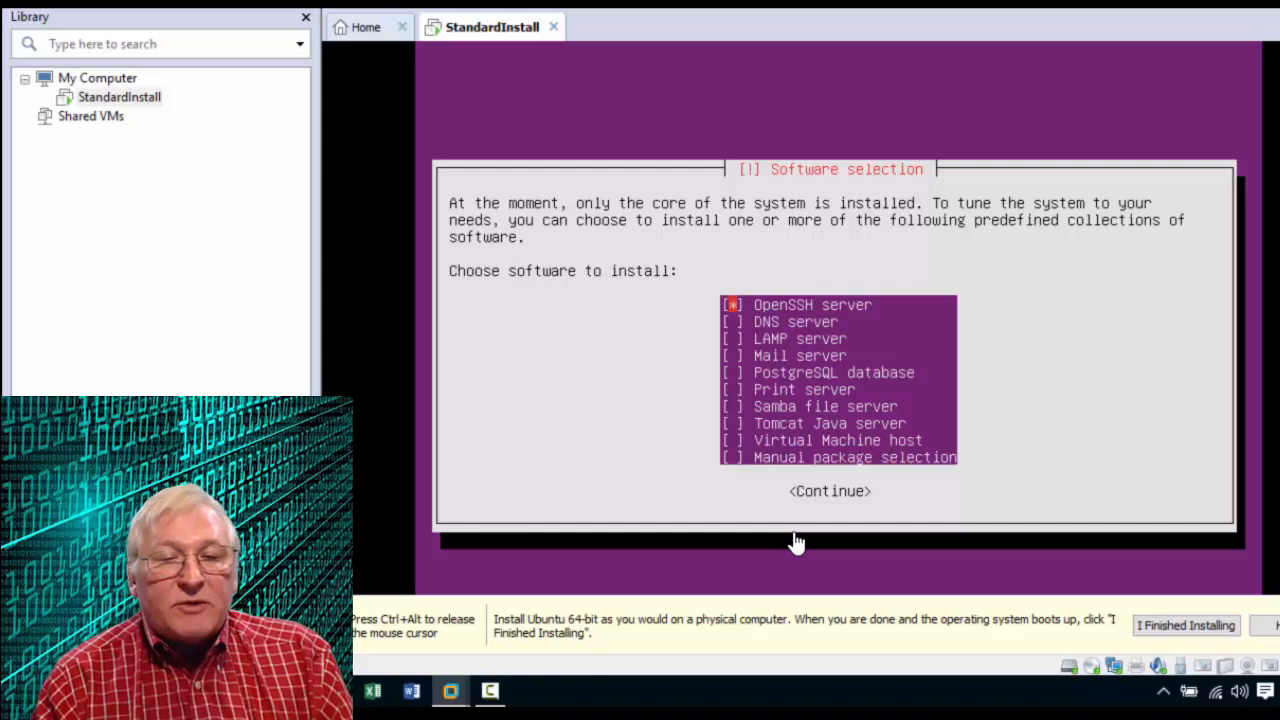
key(Down)
key(Down)
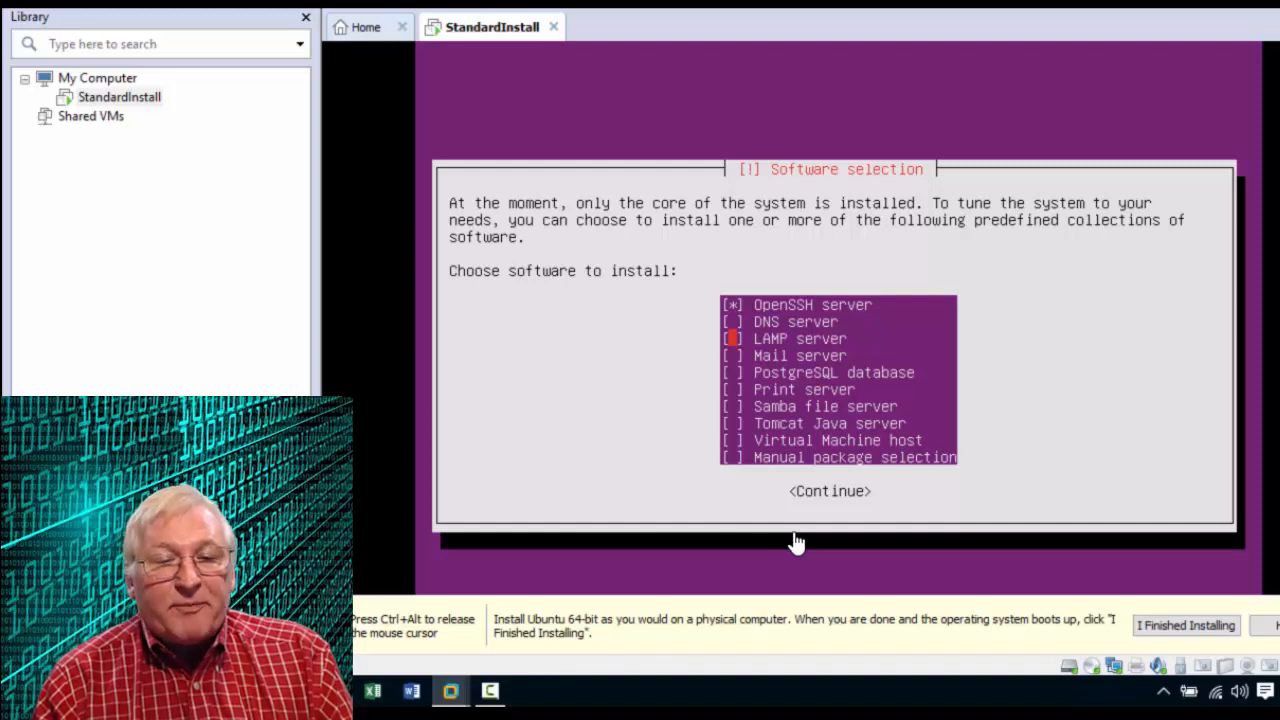
key(space)
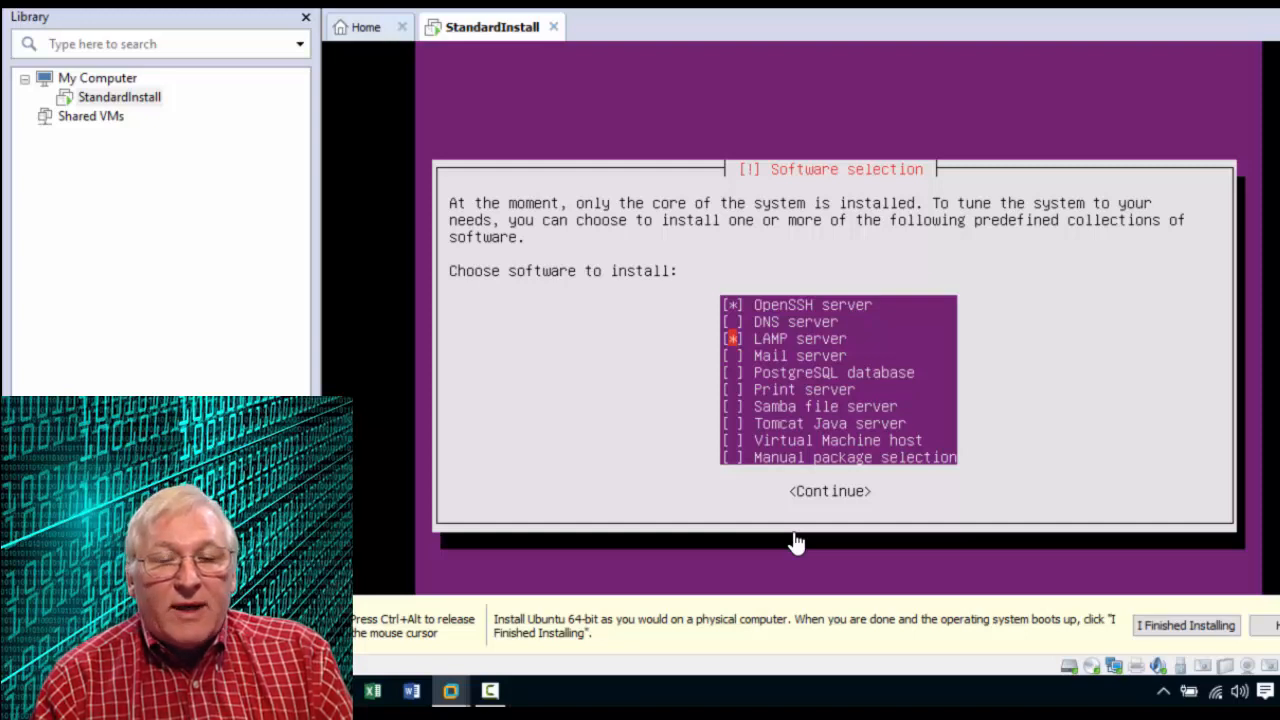
key(Down)
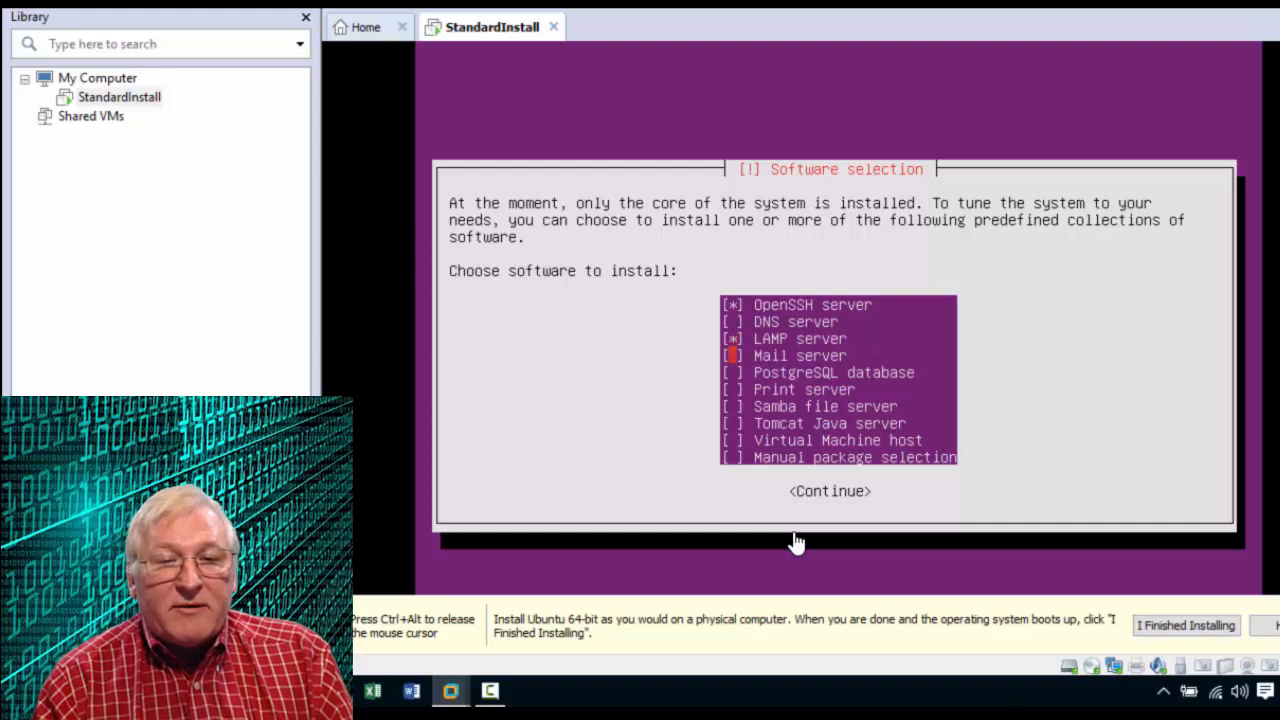
key(Down)
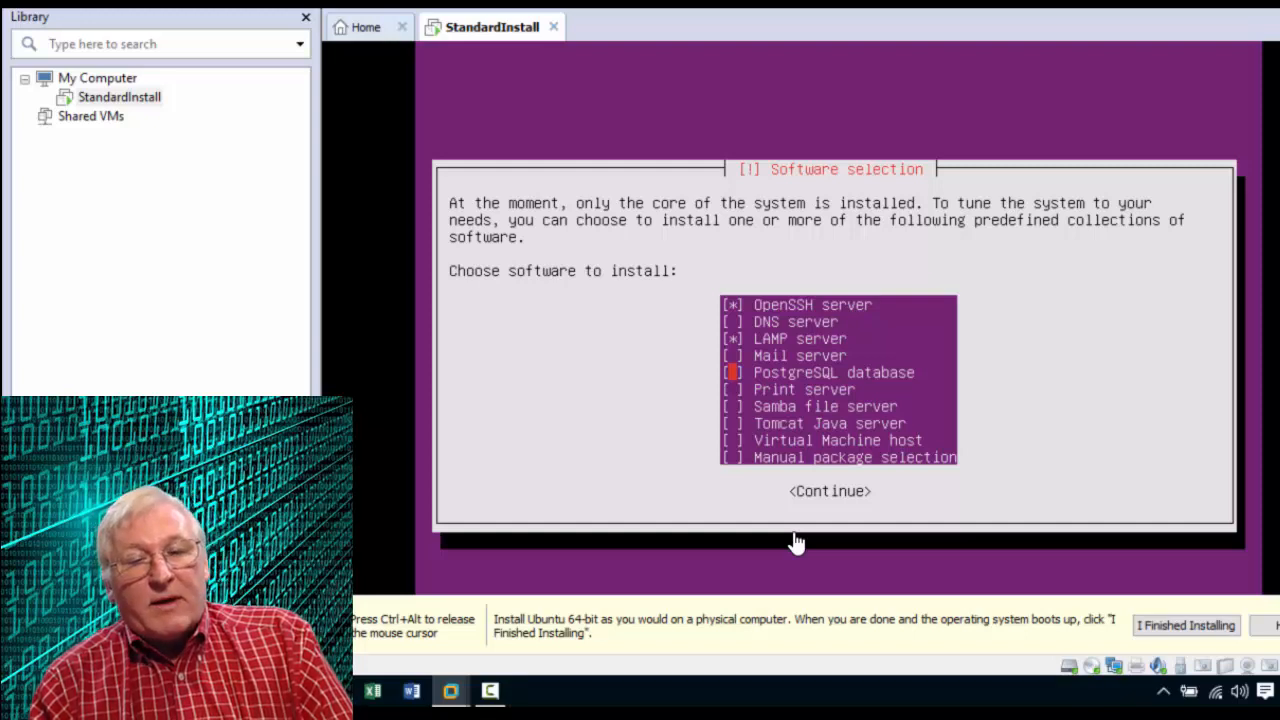
key(Down)
key(Down)
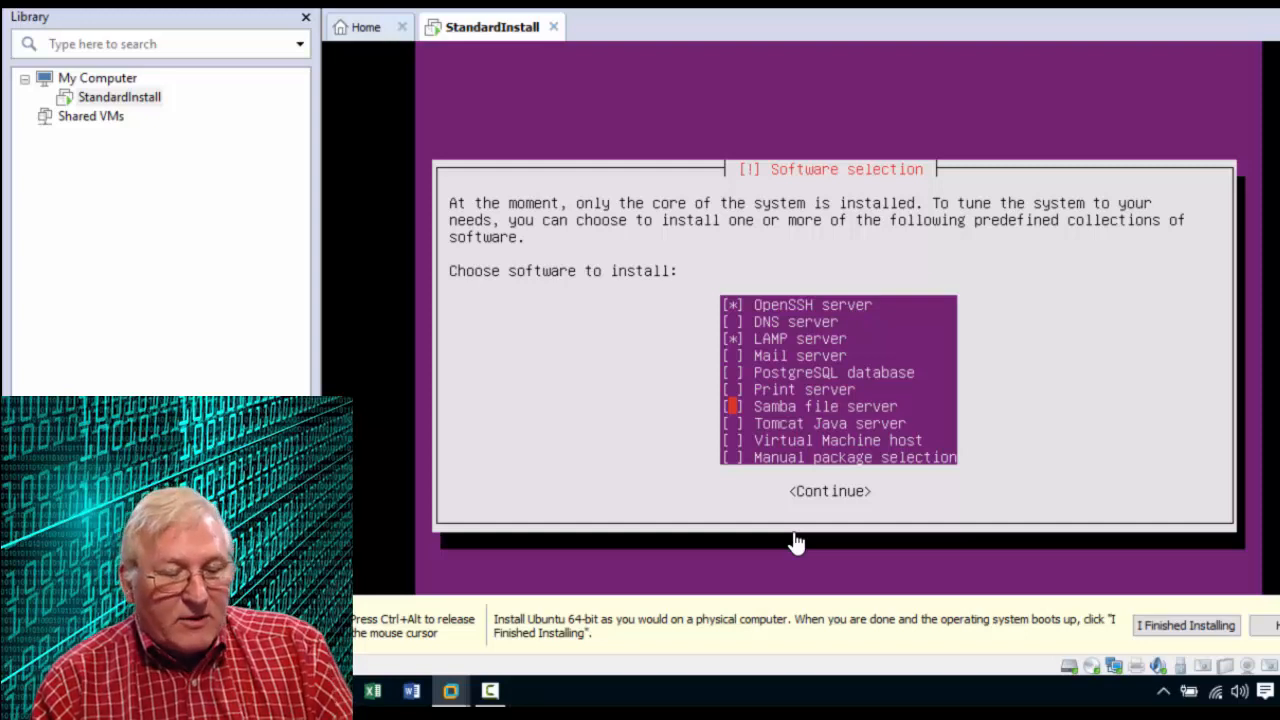
key(Tab)
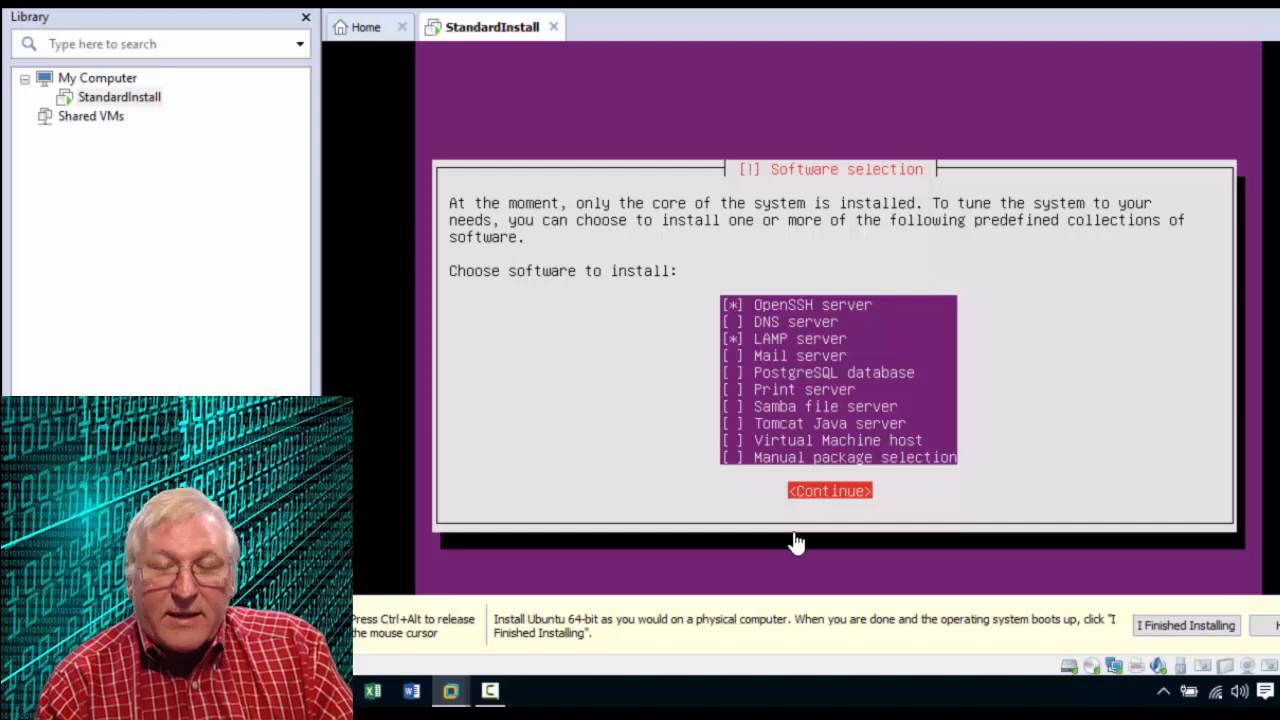
key(Return)
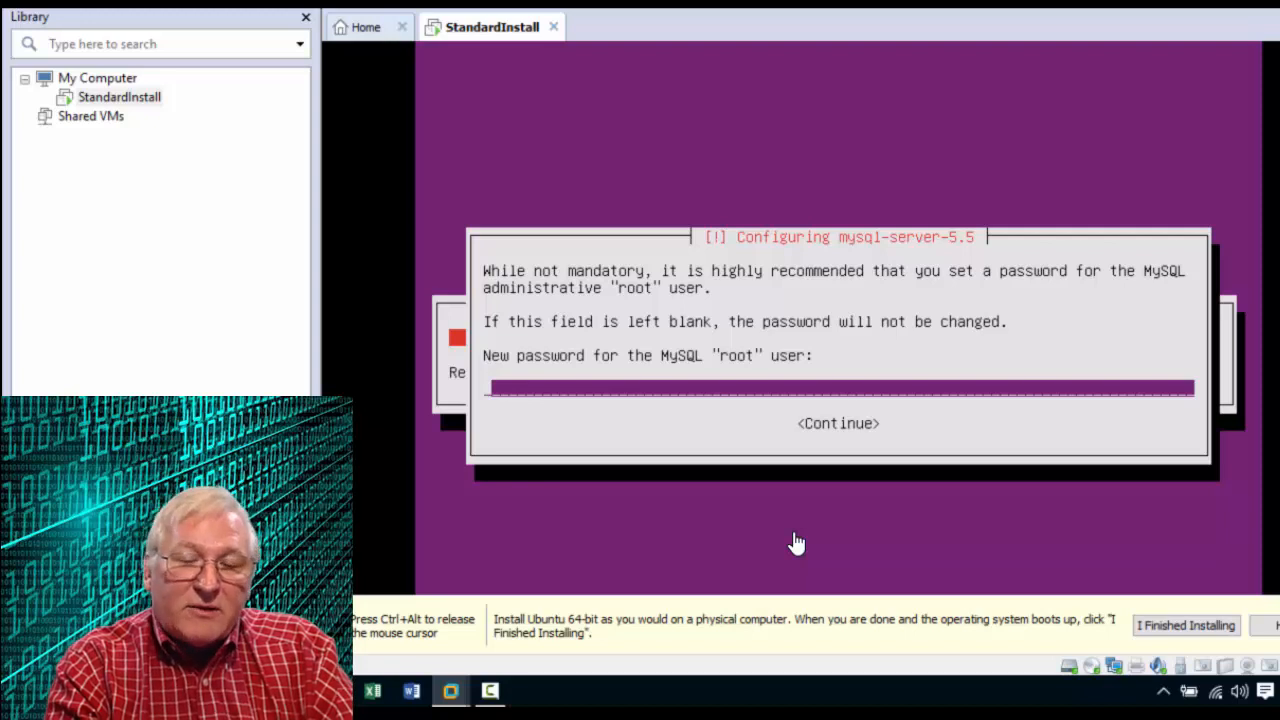
Set a password for the MySQL "root" user and repeat it to confirm.
text(*****)
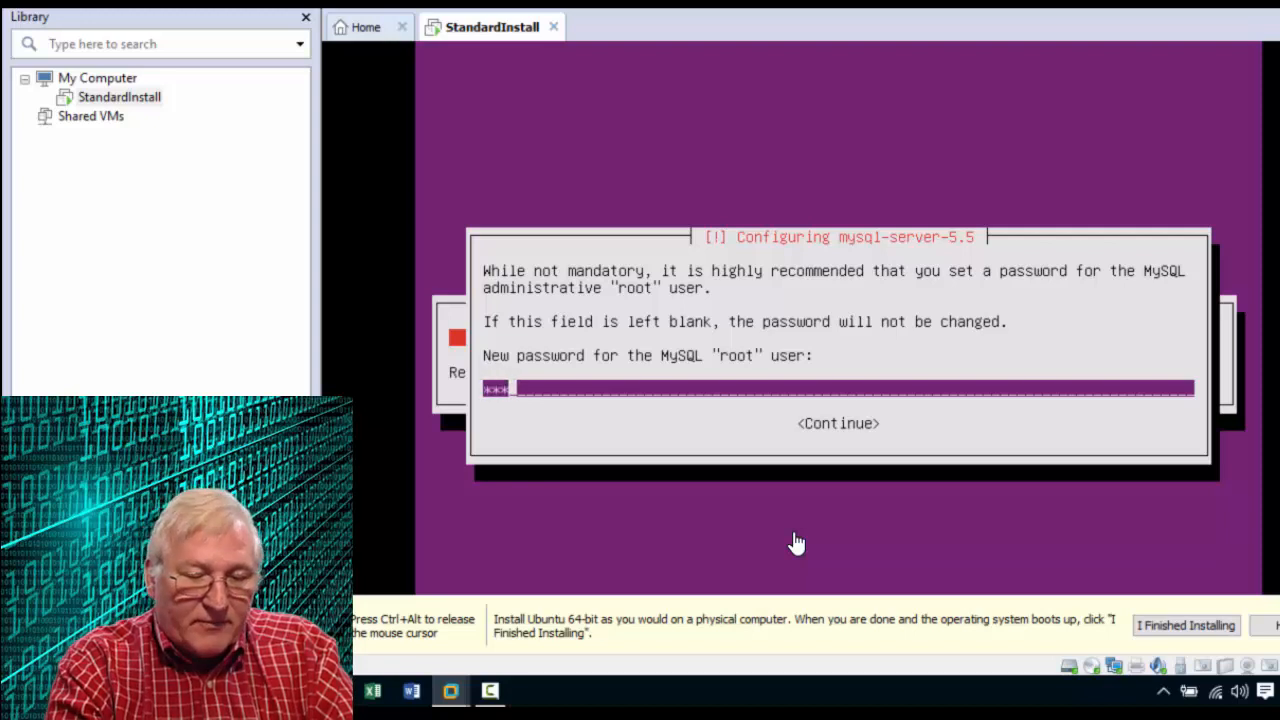
key(Return)
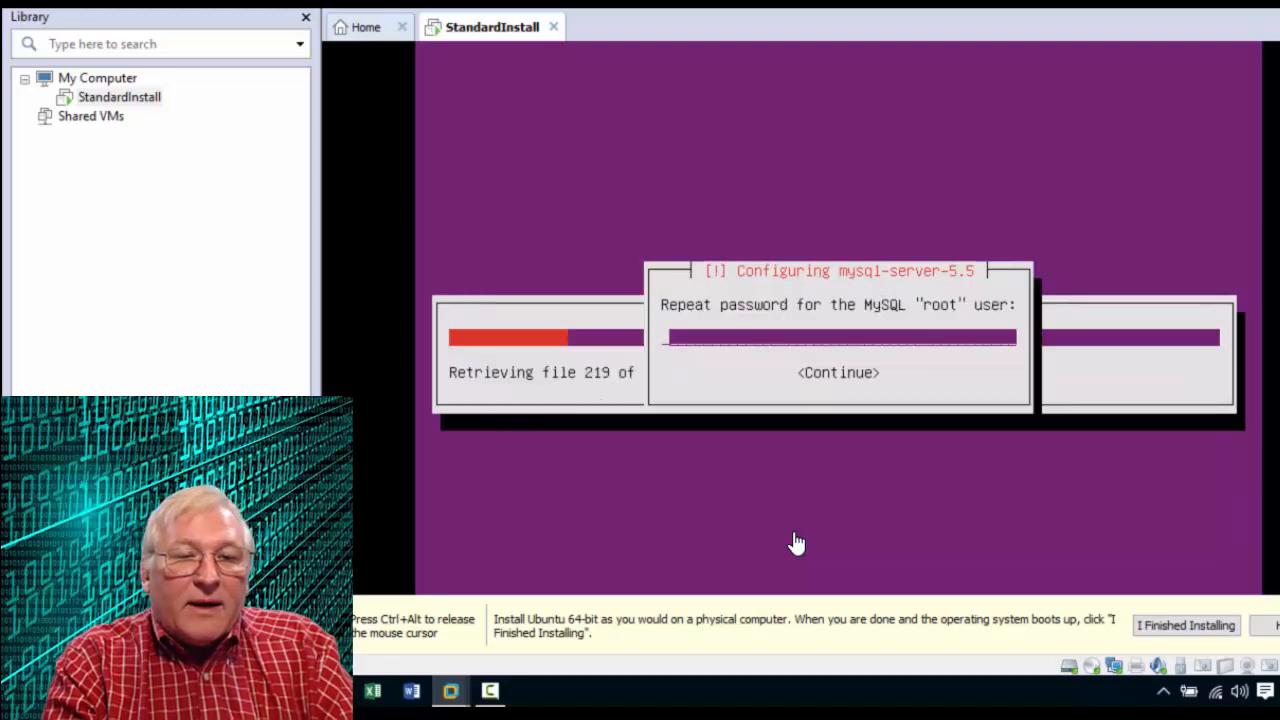
text(*****)
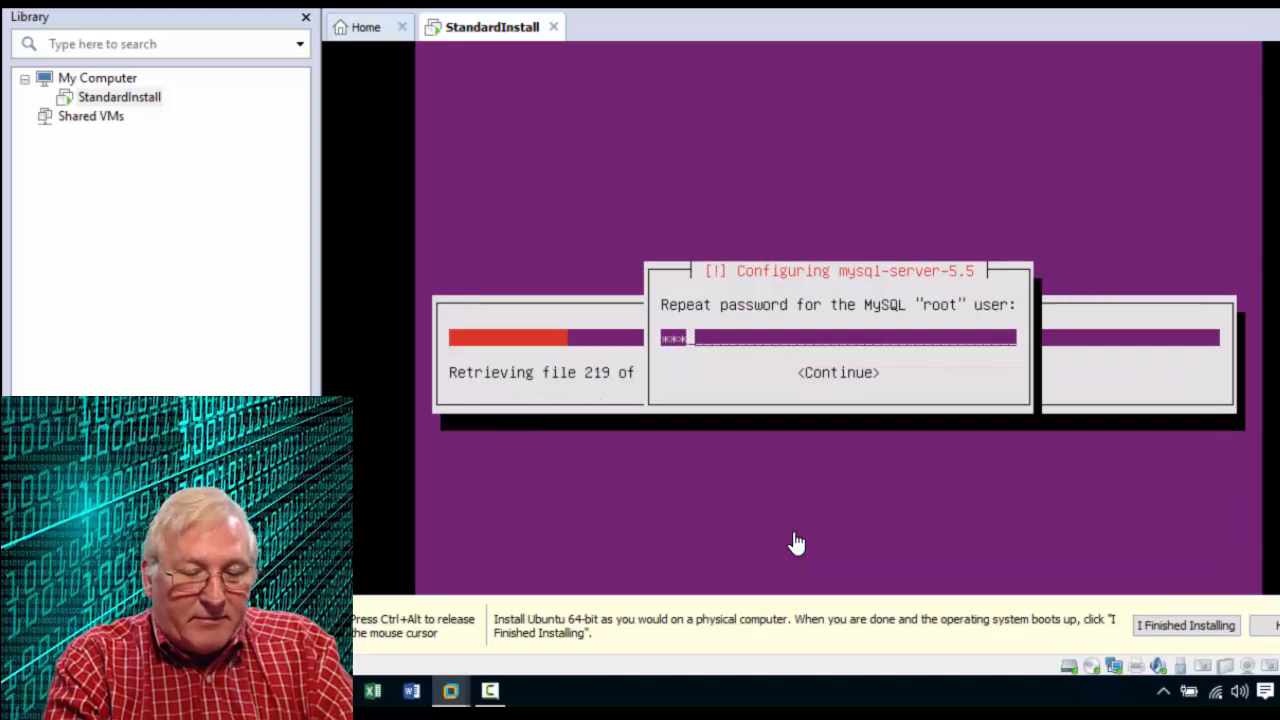
key(Return)
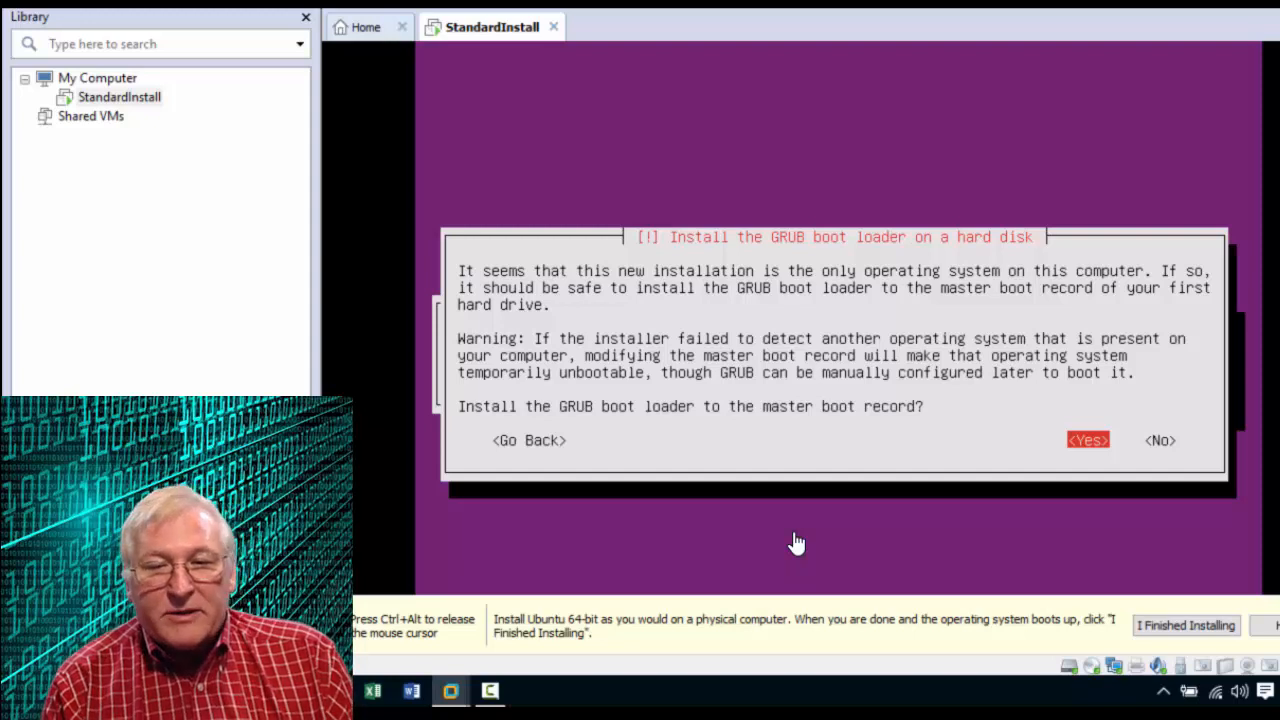
Install the GRUB boot loader to the master boot record and finish the installation by booting into the new system.
key(Return)
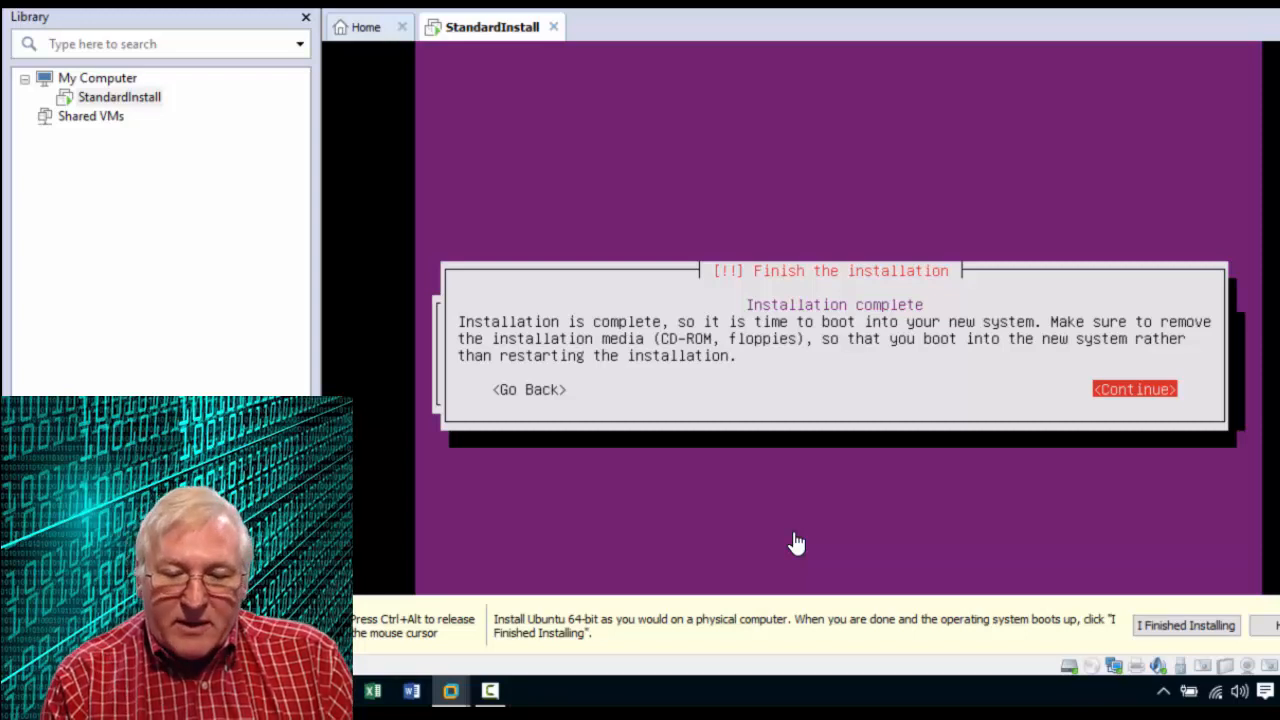
key(Return)
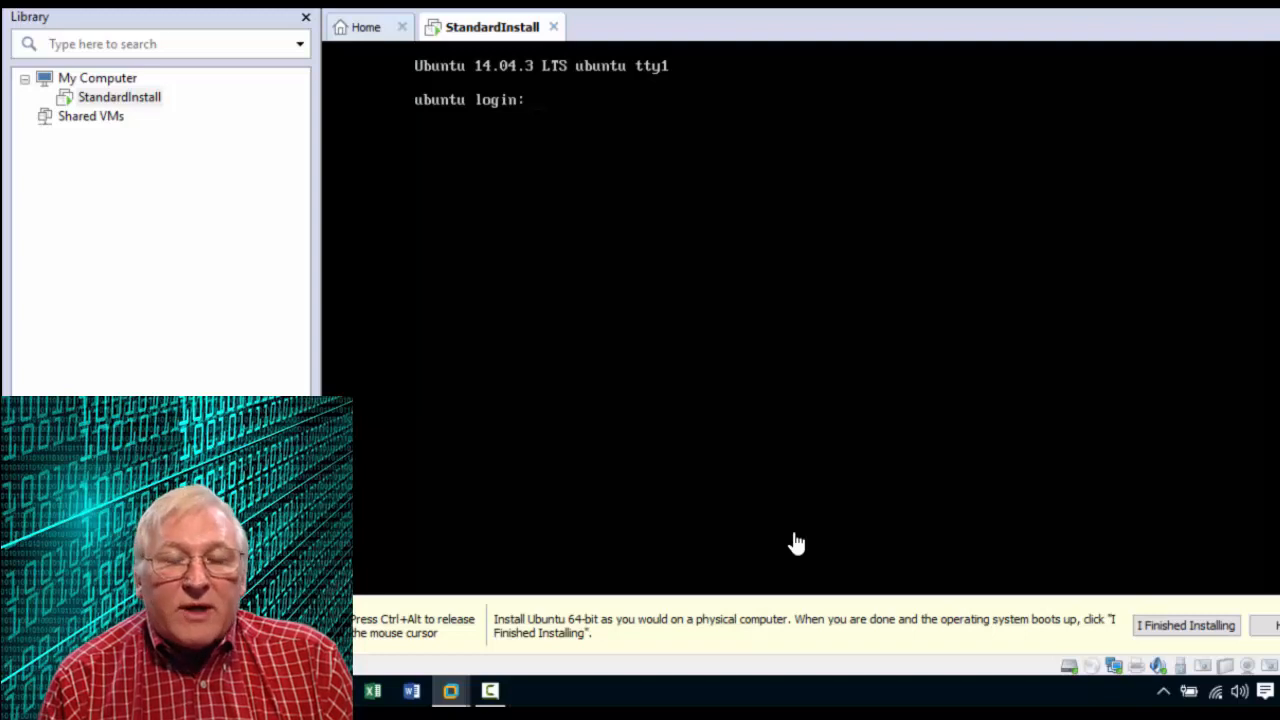
Log in to the Ubuntu console as user1 with the account password.
text(u)
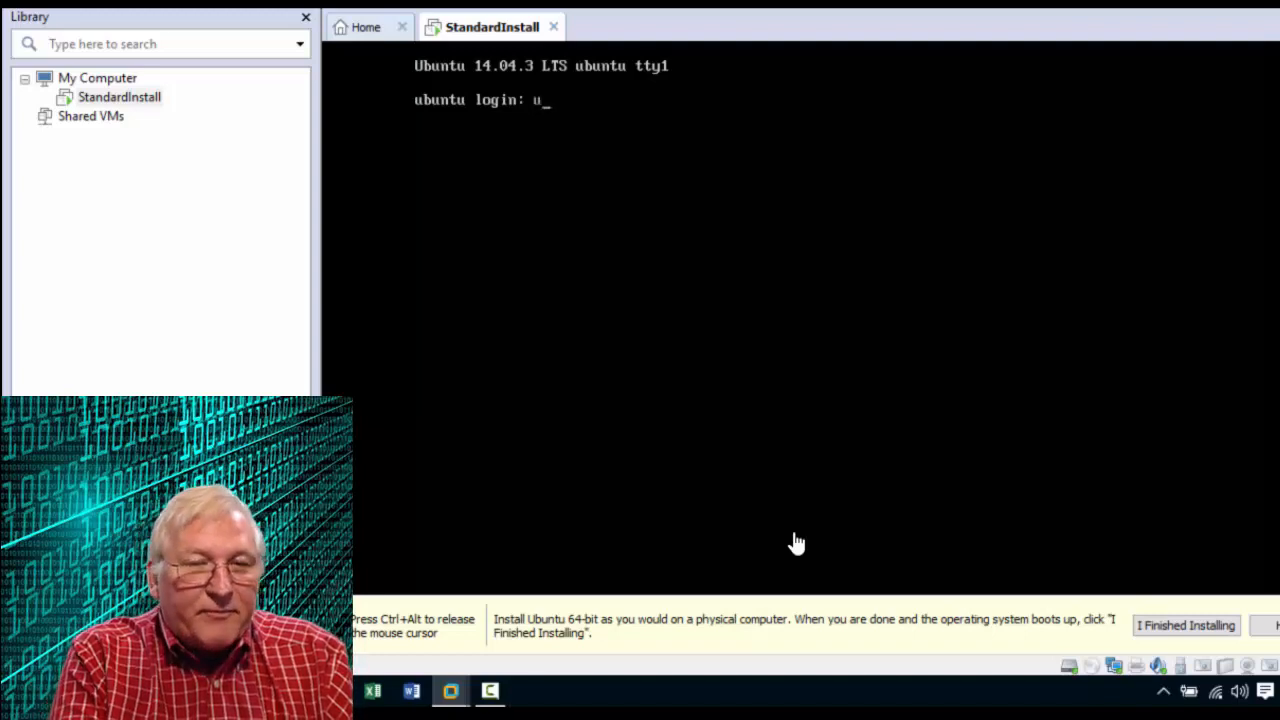
text(ser1)
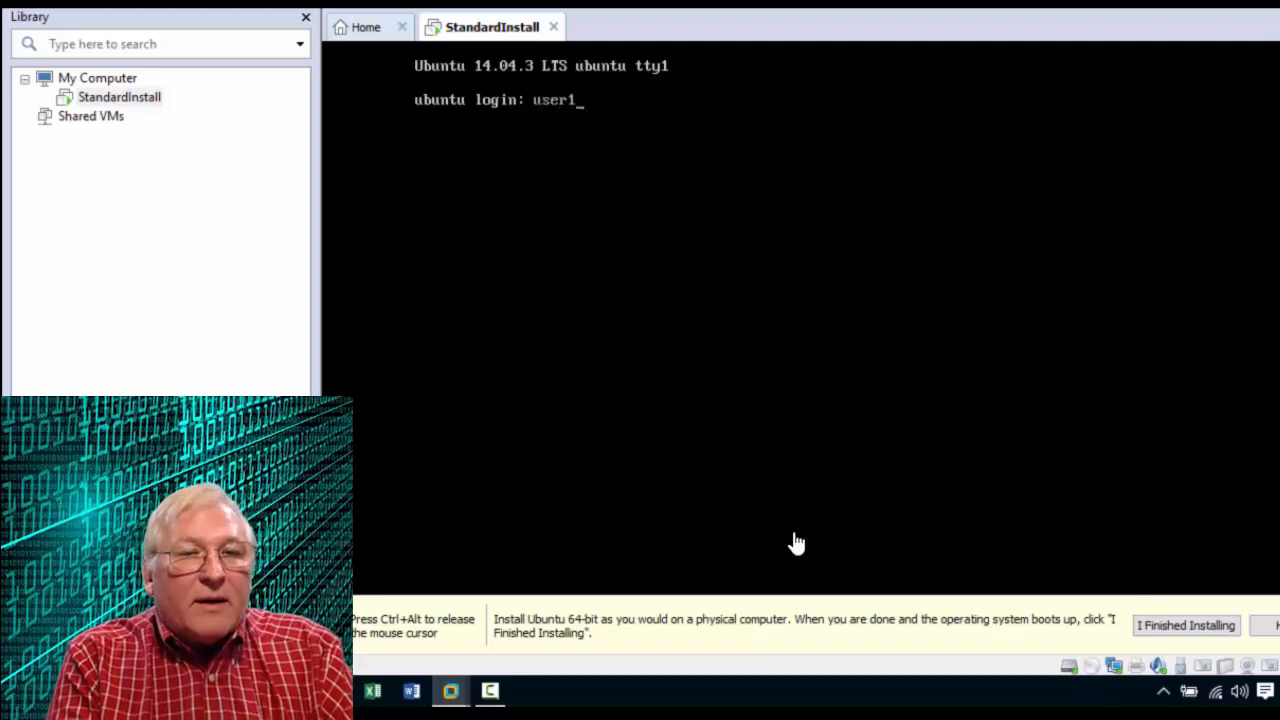
key(Return)
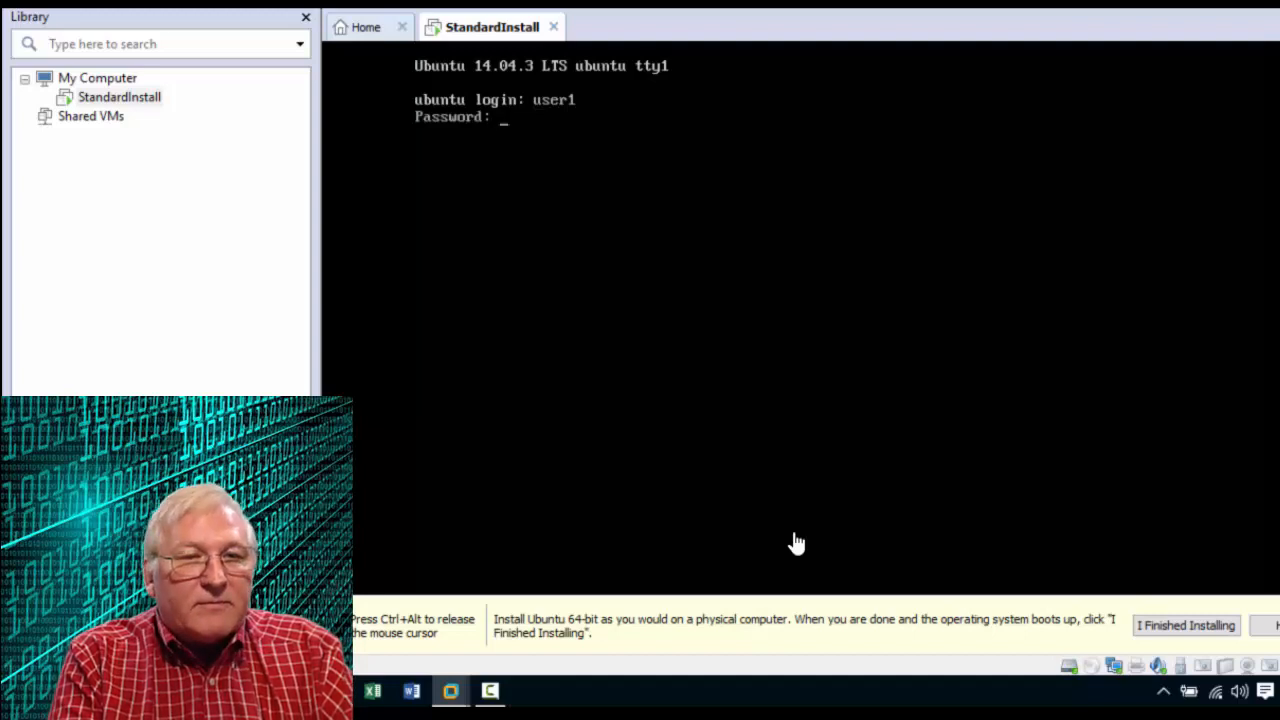
key(Return)
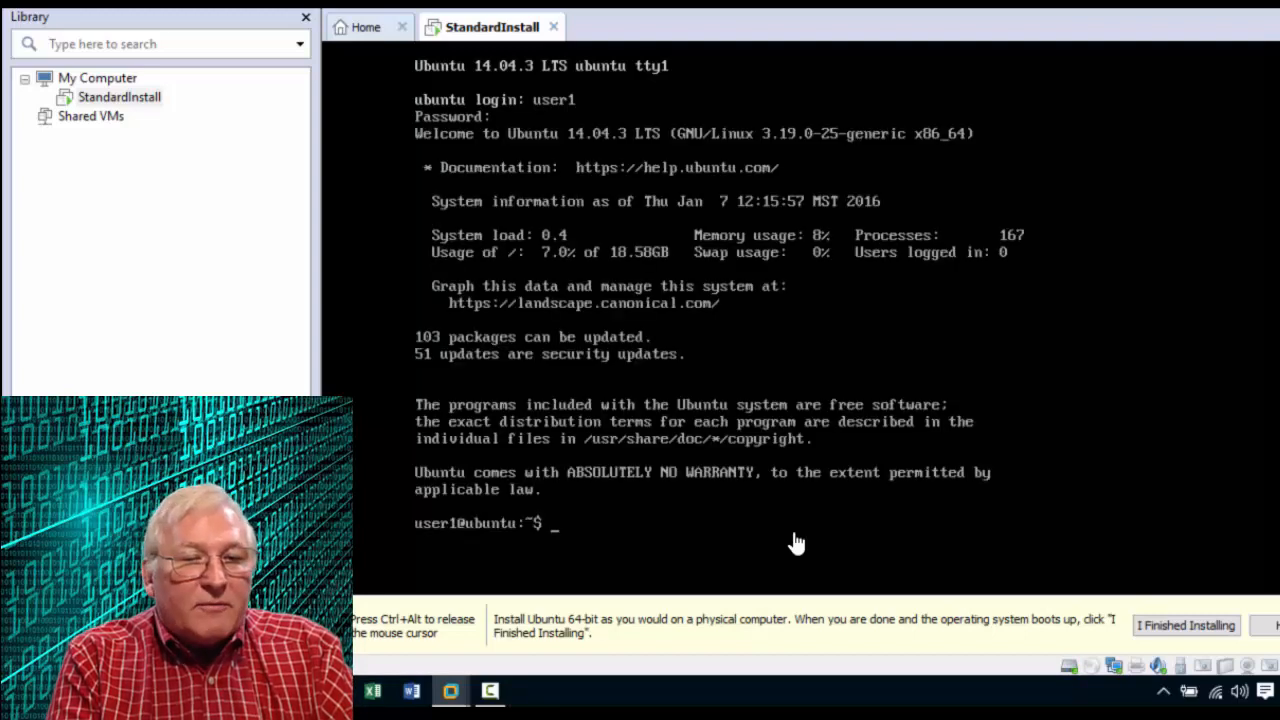
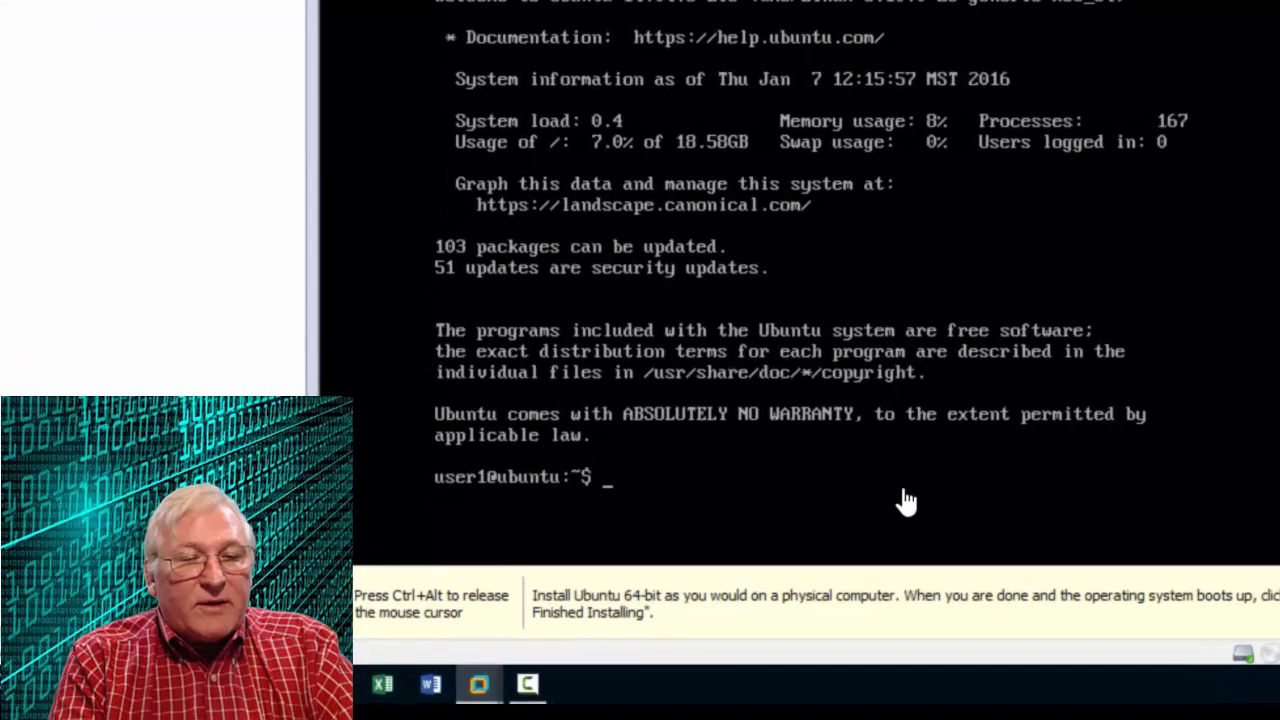
Open /etc/apt/sources.list for editing with sudo nano, authenticating with the sudo account password.
text(sudo)
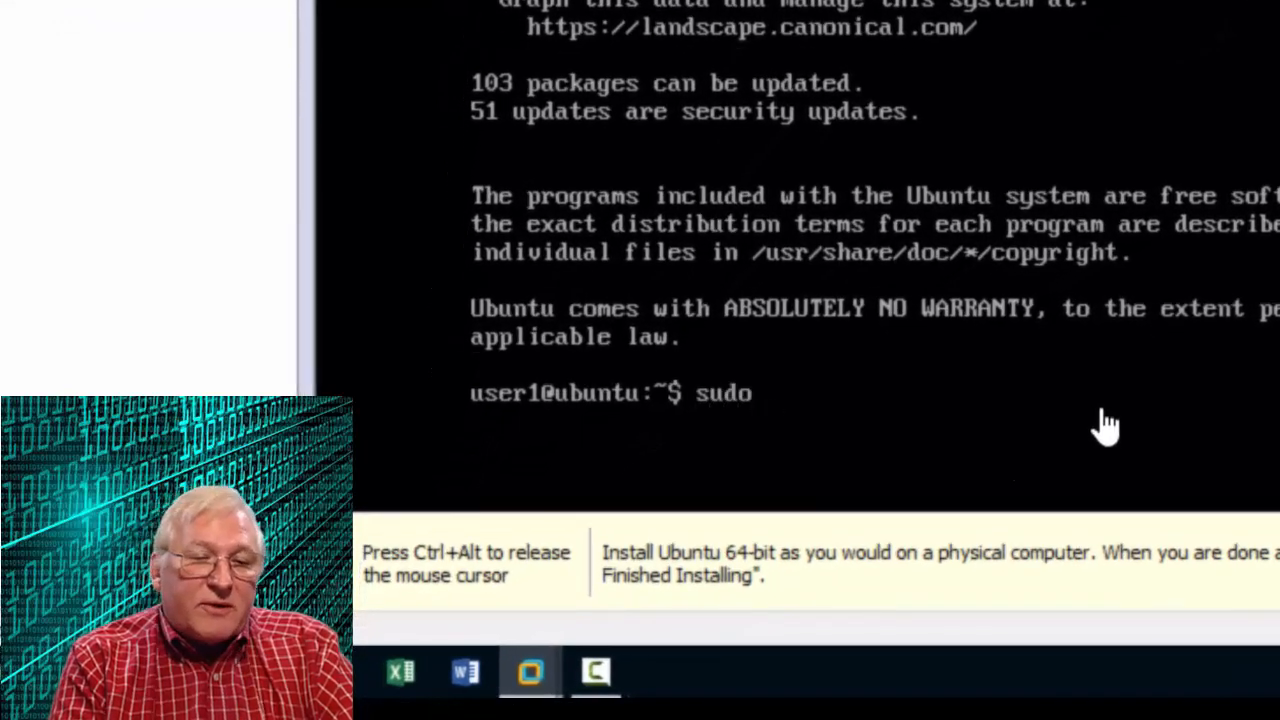
text( nano)
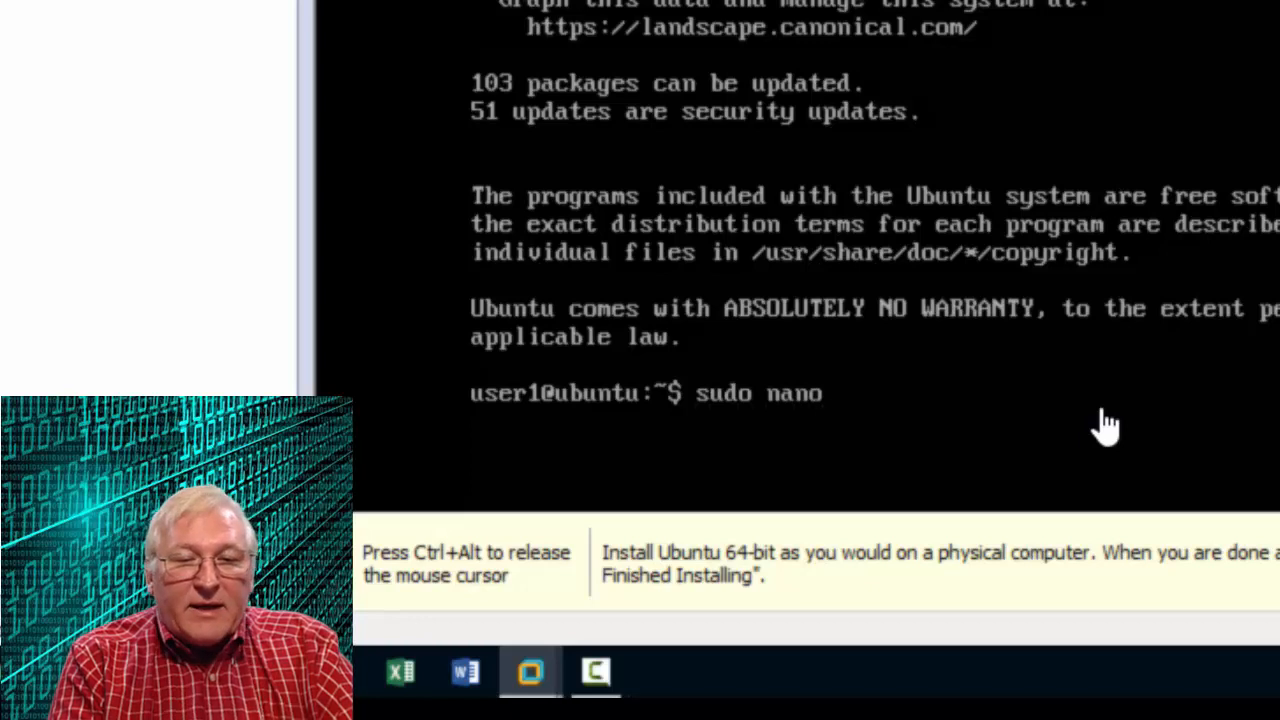
text( /)
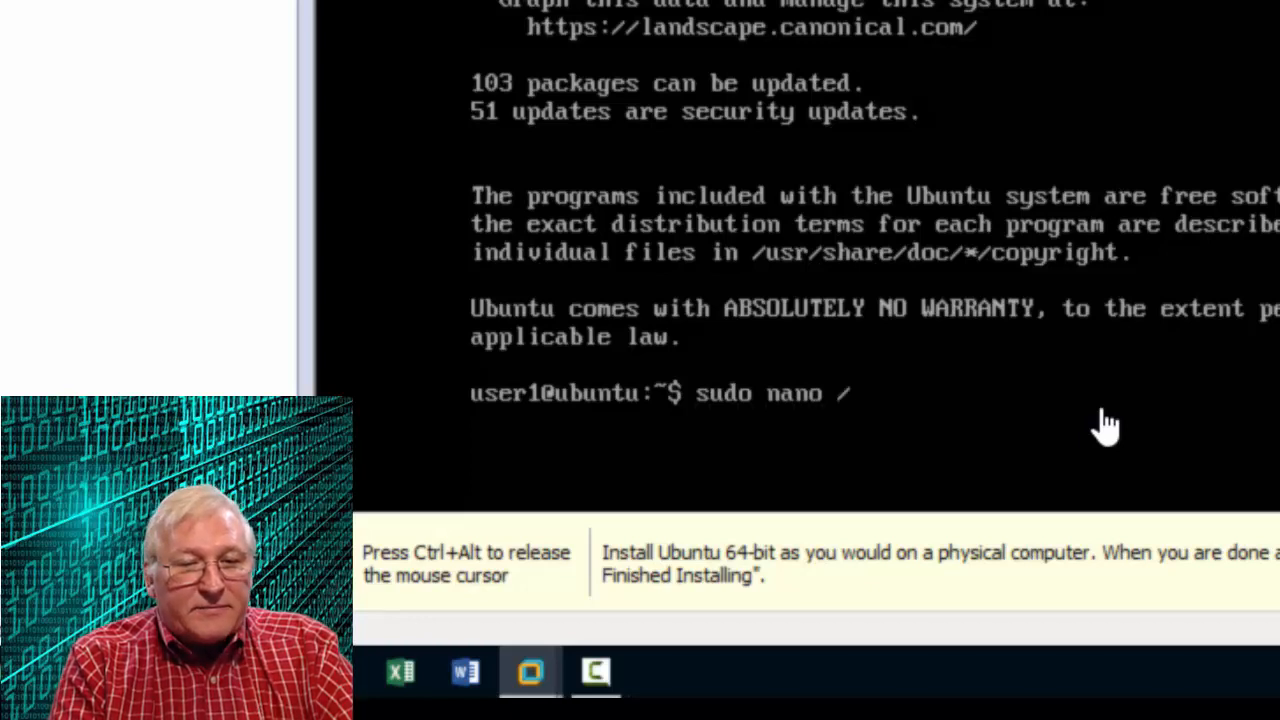
text(etc/ap)
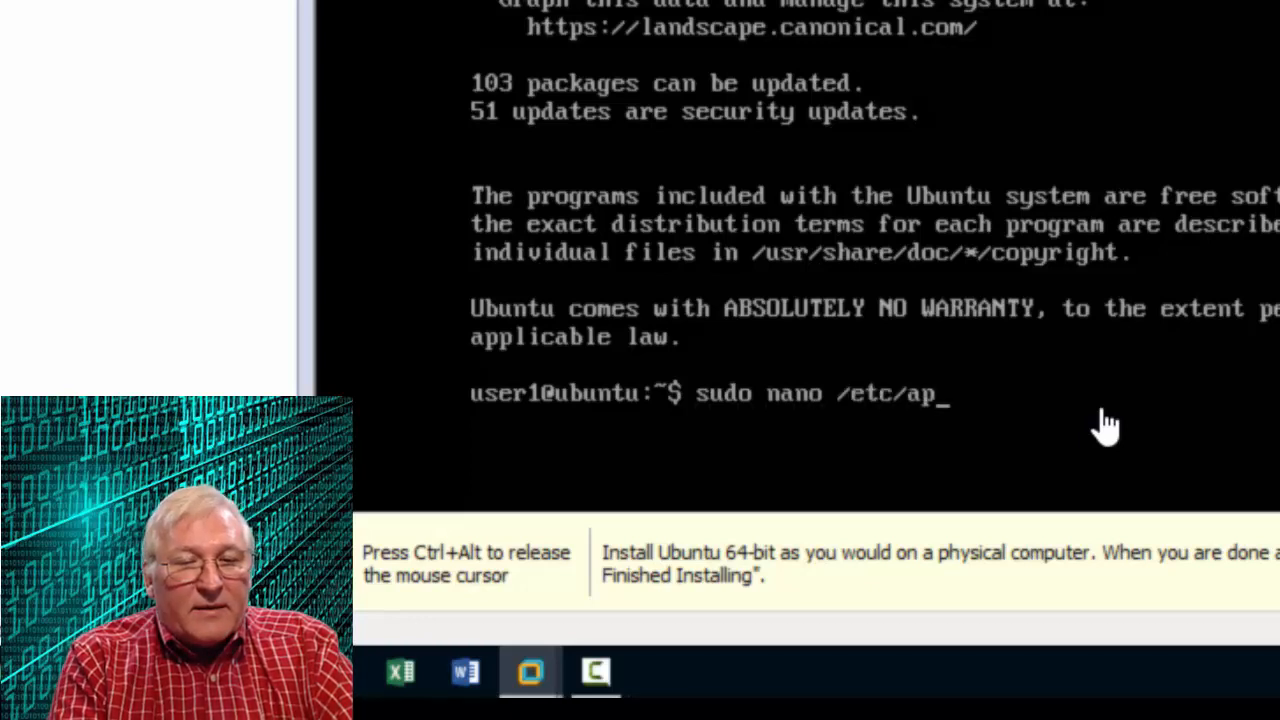
text(t/sour)
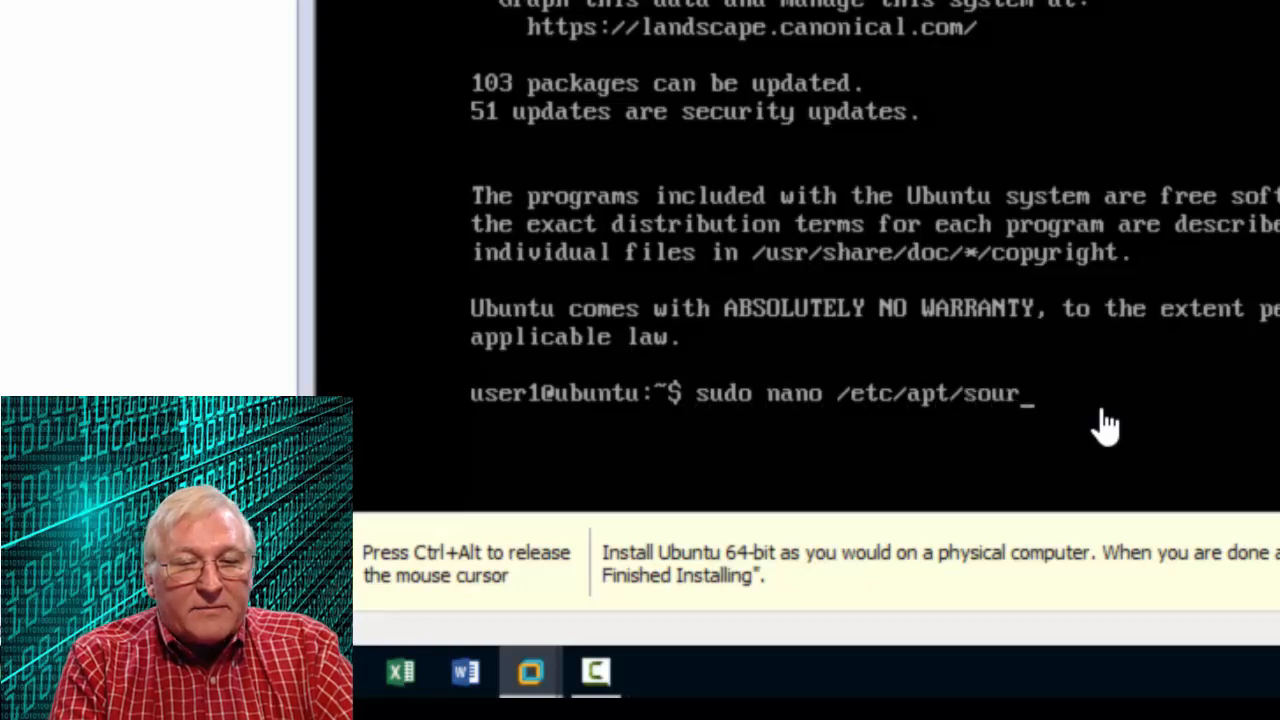
text(ces.li)
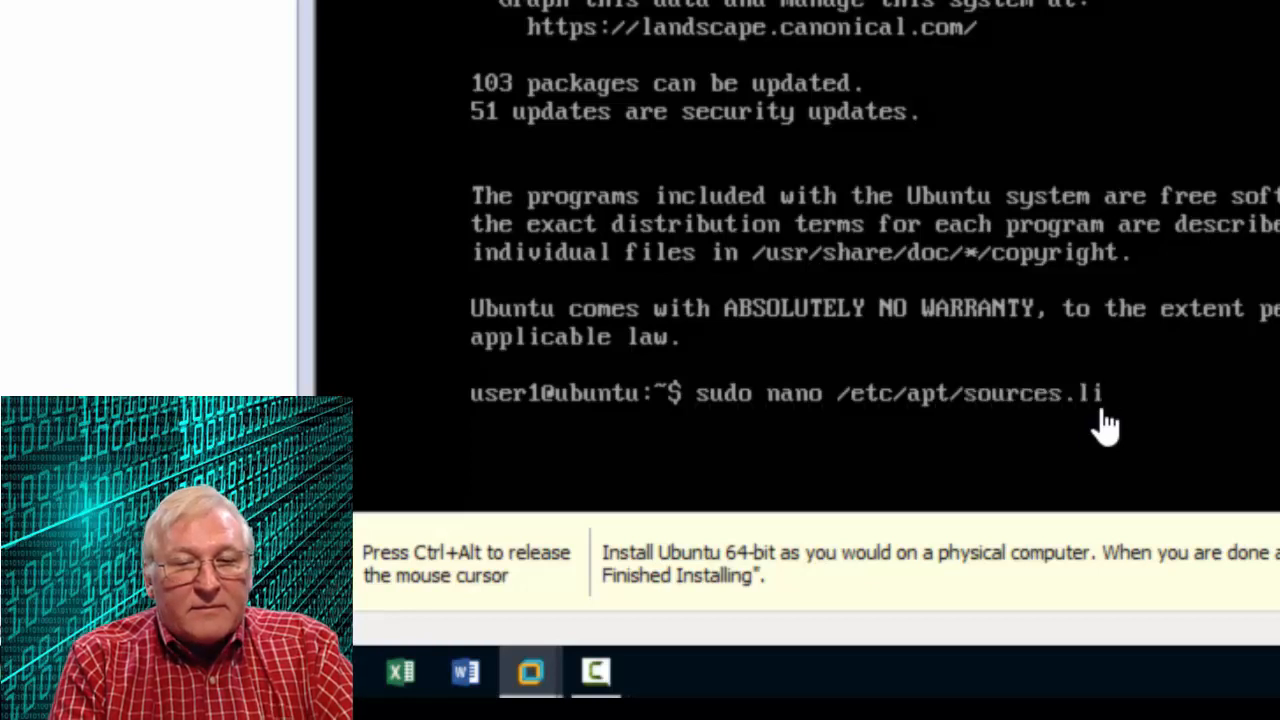
text(st)
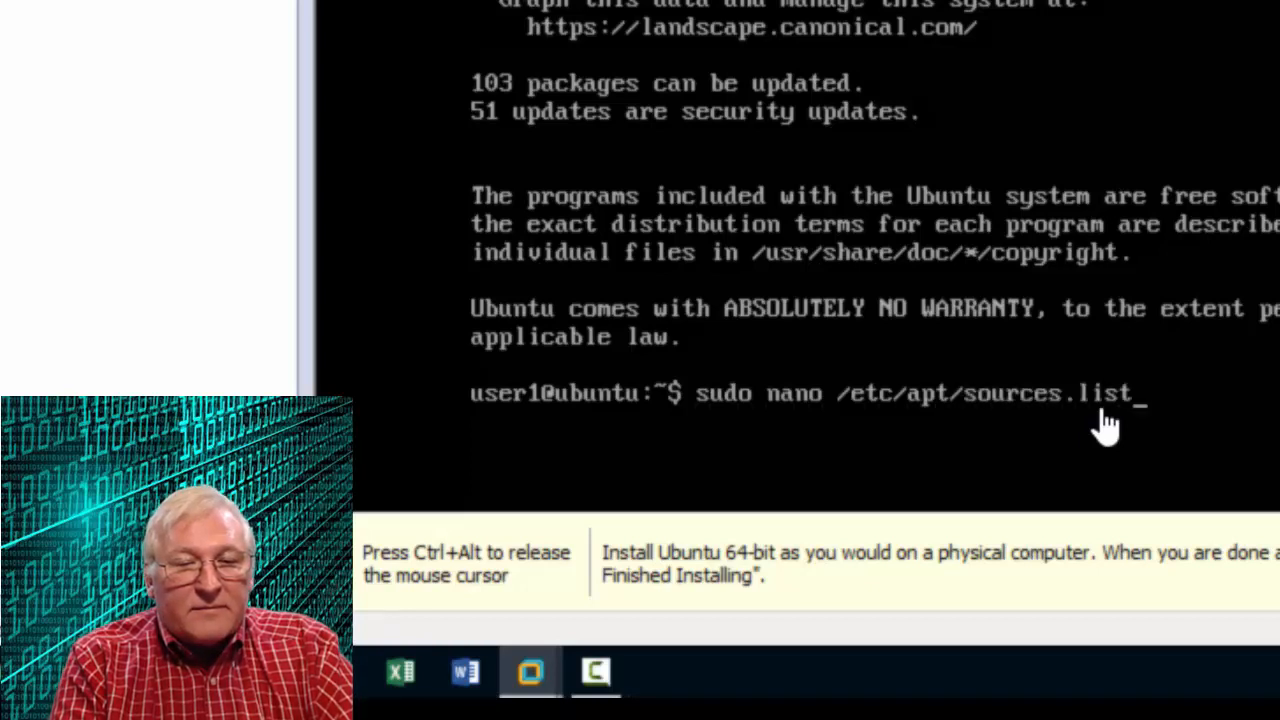
key(Return)
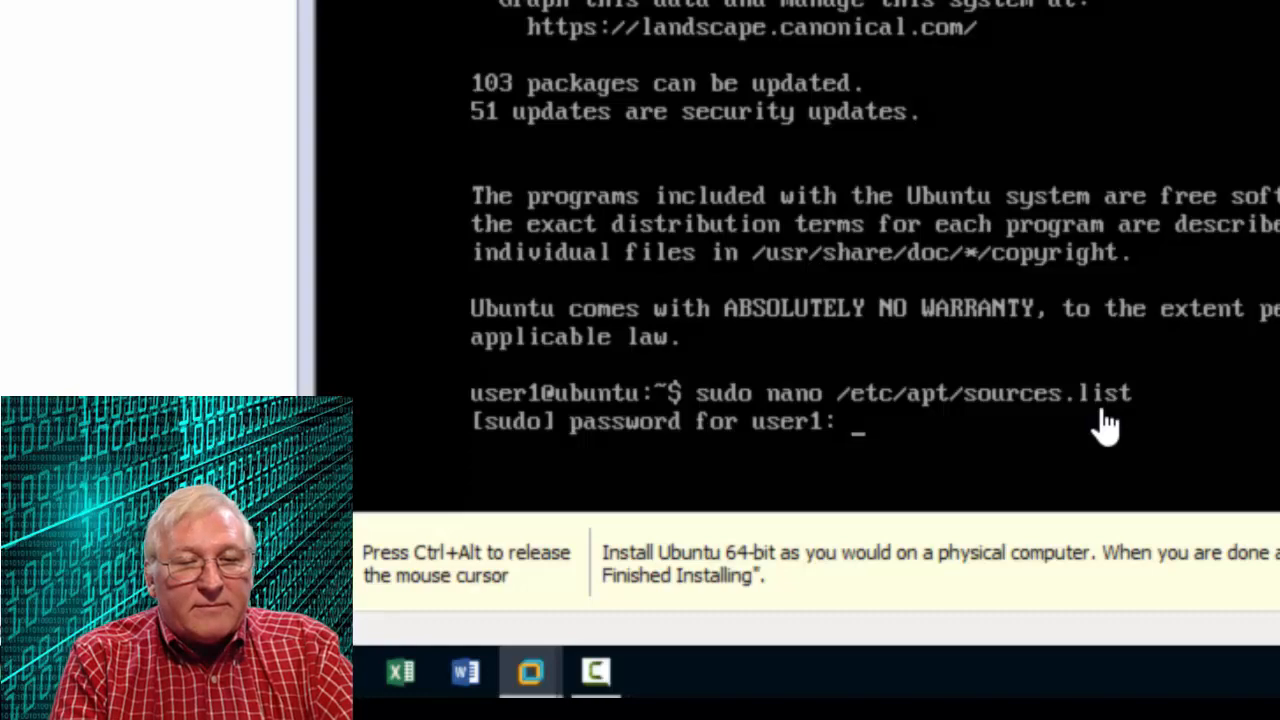
key(Return)
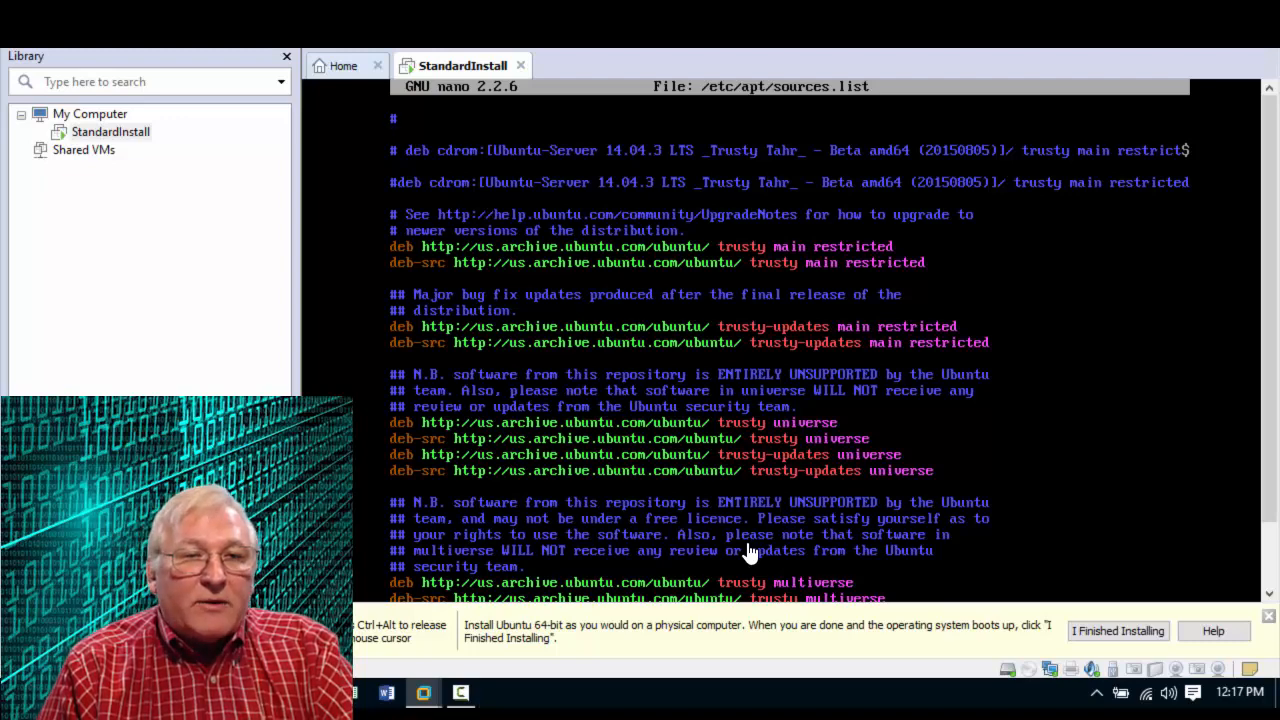
Uncomment the deb and deb-src lines of Canonical's 'partner' repository in sources.list.
key(Down)
key(Down)
key(Down)
key(Down)
key(Down)
key(Down)
key(Down)
key(Down)
key(Down)
key(Down)
key(Down)
key(Down)
key(Down)
key(Down)
key(Down)
key(Down)
key(Down)
key(Down)
key(Down)
key(Down)
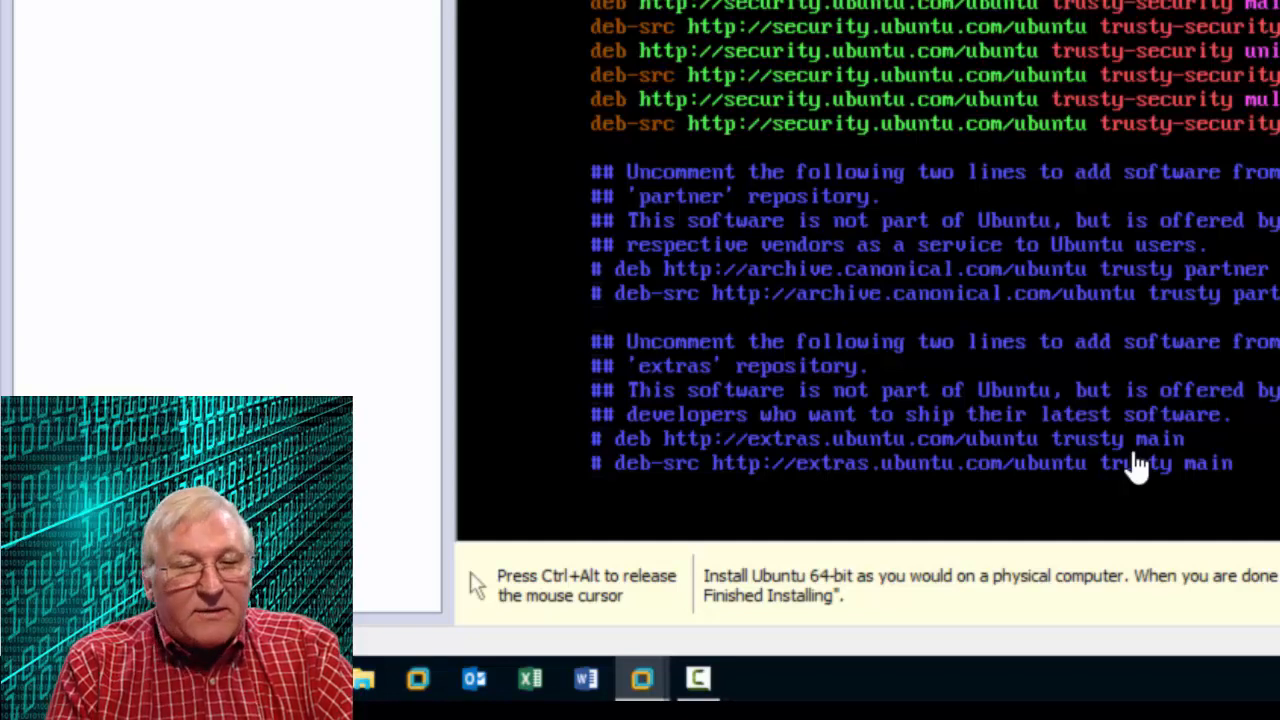
key(Delete)
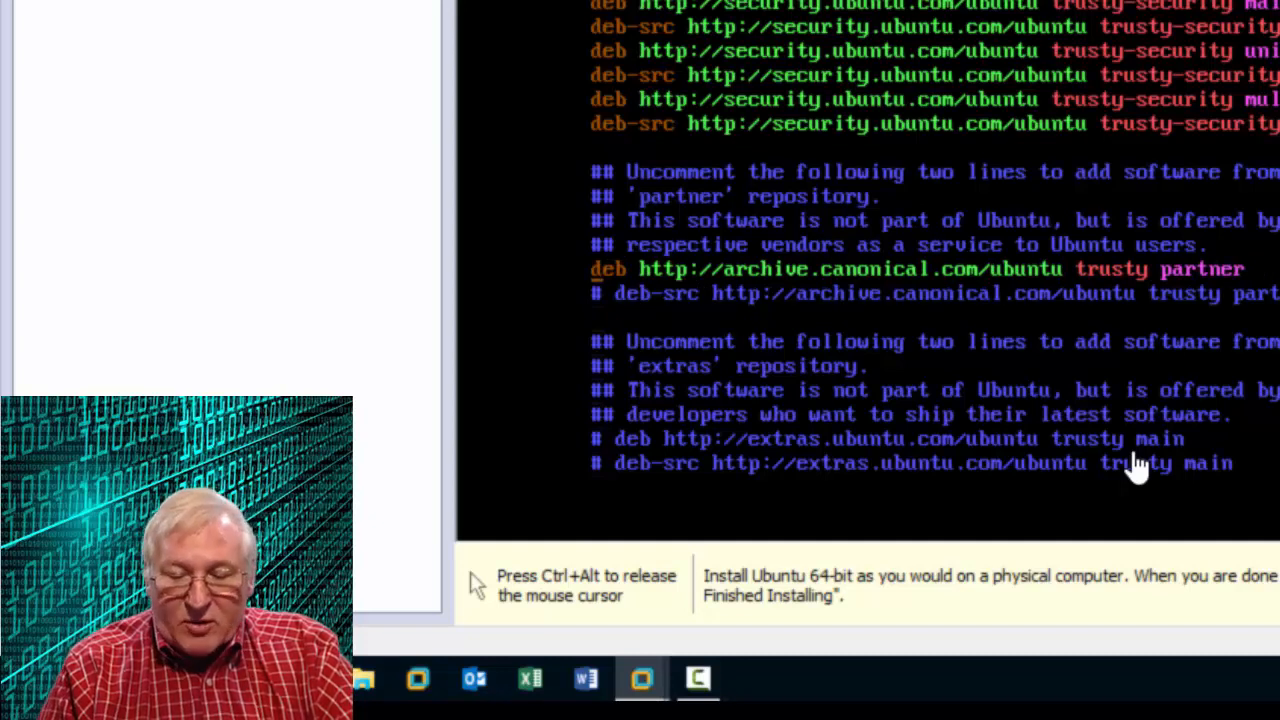
key(Down)
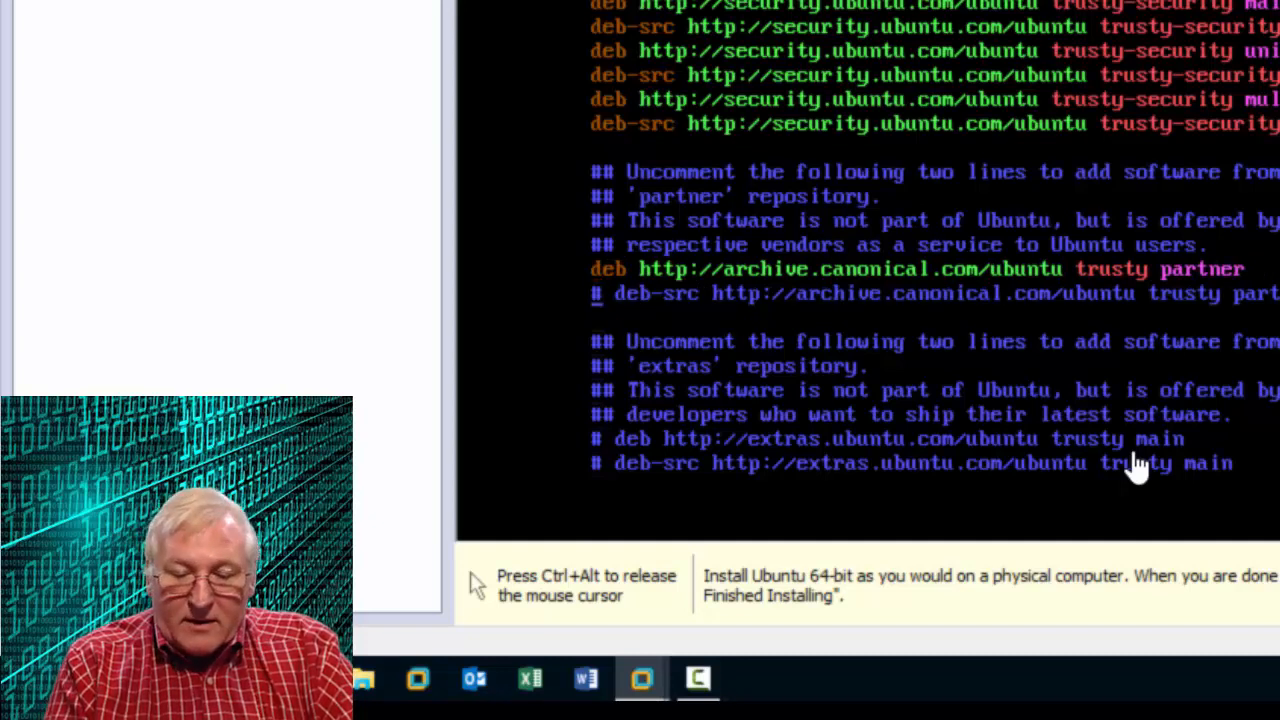
key(Delete)
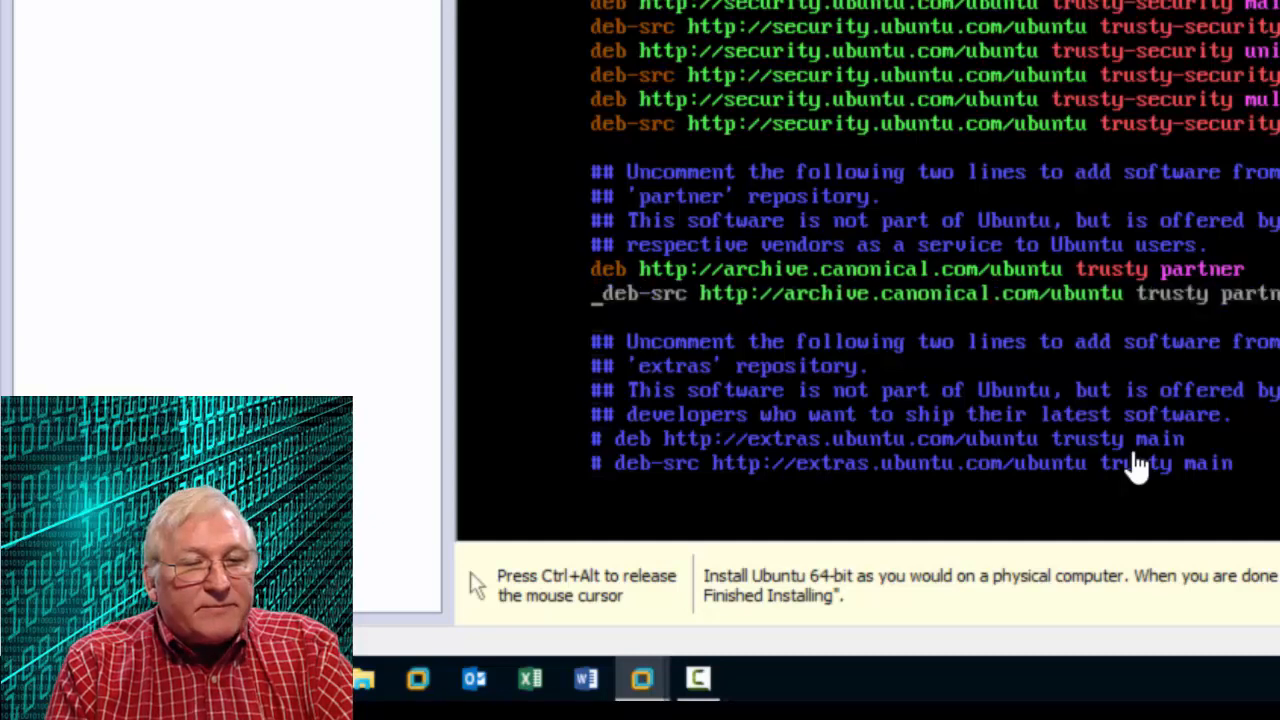
key(Delete)
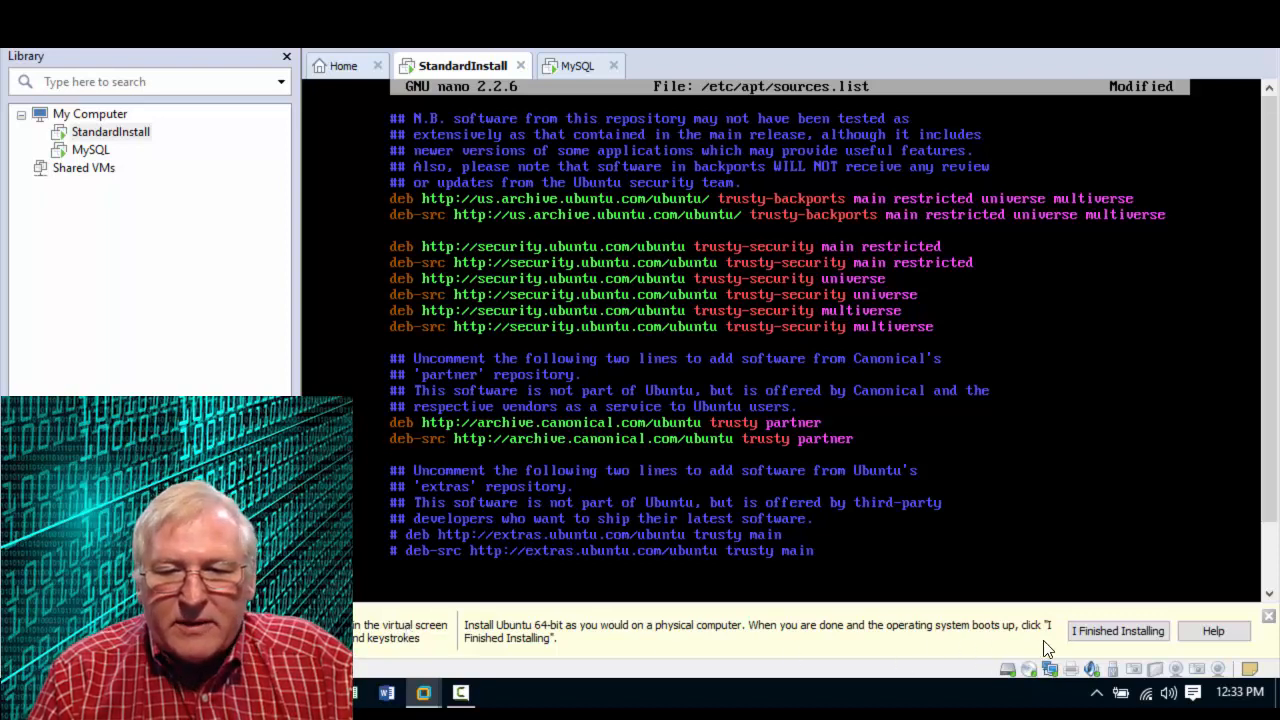
Mark the guest system as finished installing, then save the modified buffer to /etc/apt/sources.list and exit nano.
click(1110, 634)
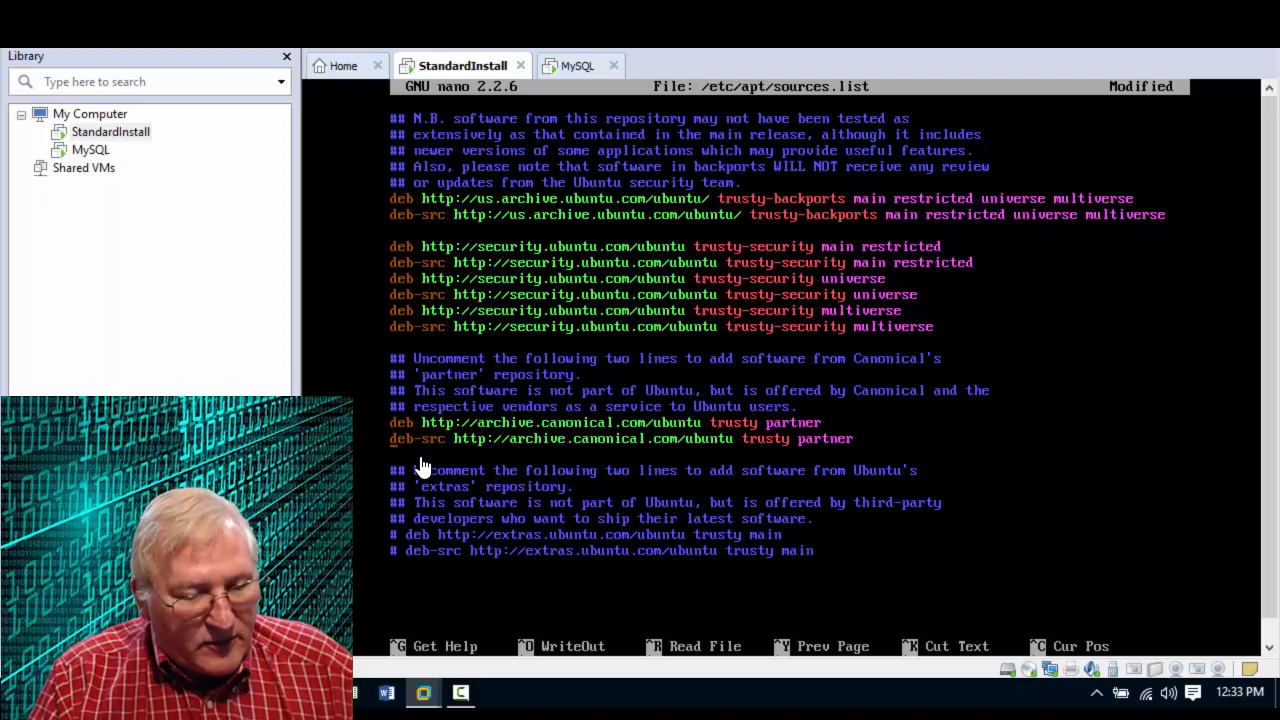
key(ctrl+x)
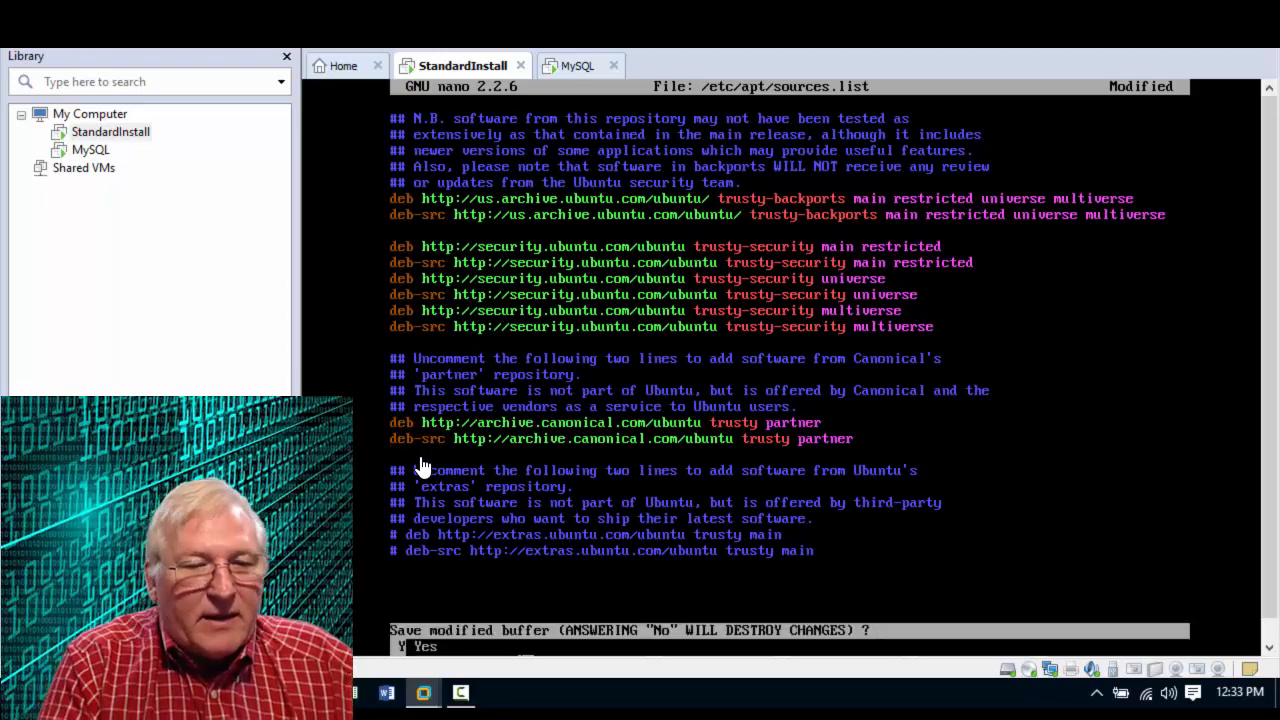
key(y)
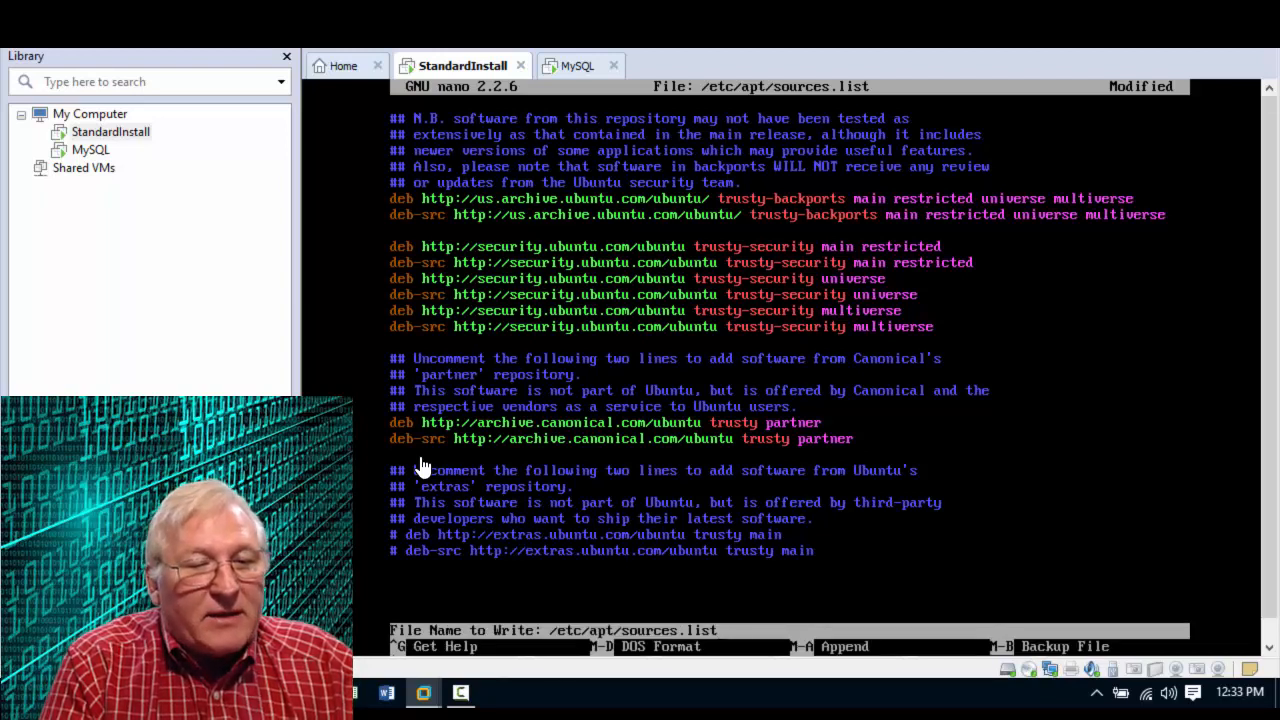
key(Return)
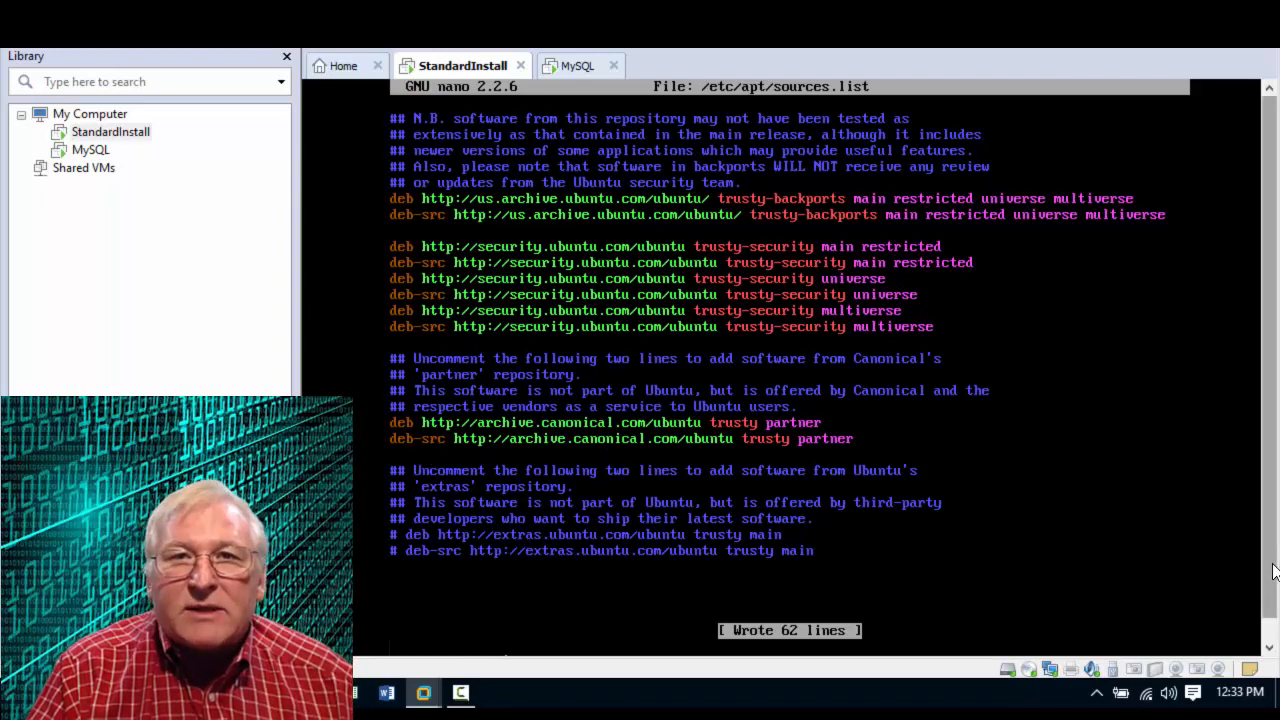
key(ctrl+x)
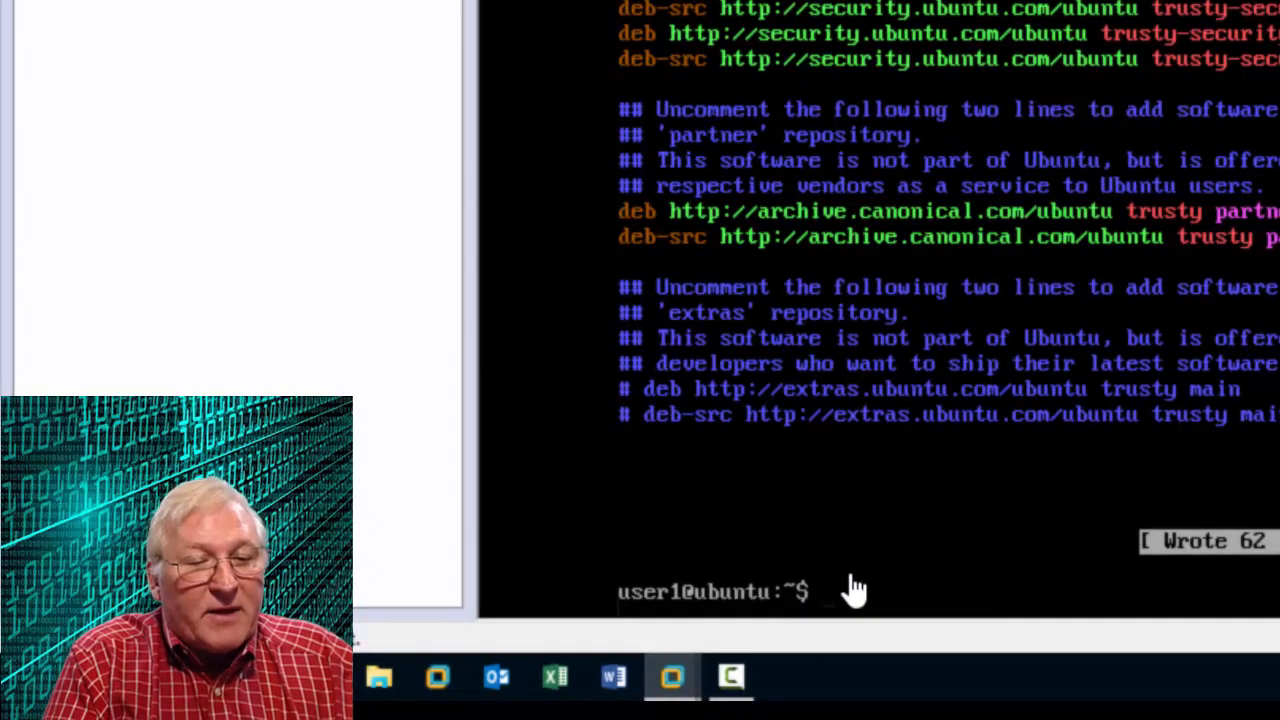
Refresh the package lists by running sudo aptitude update.
text(su)
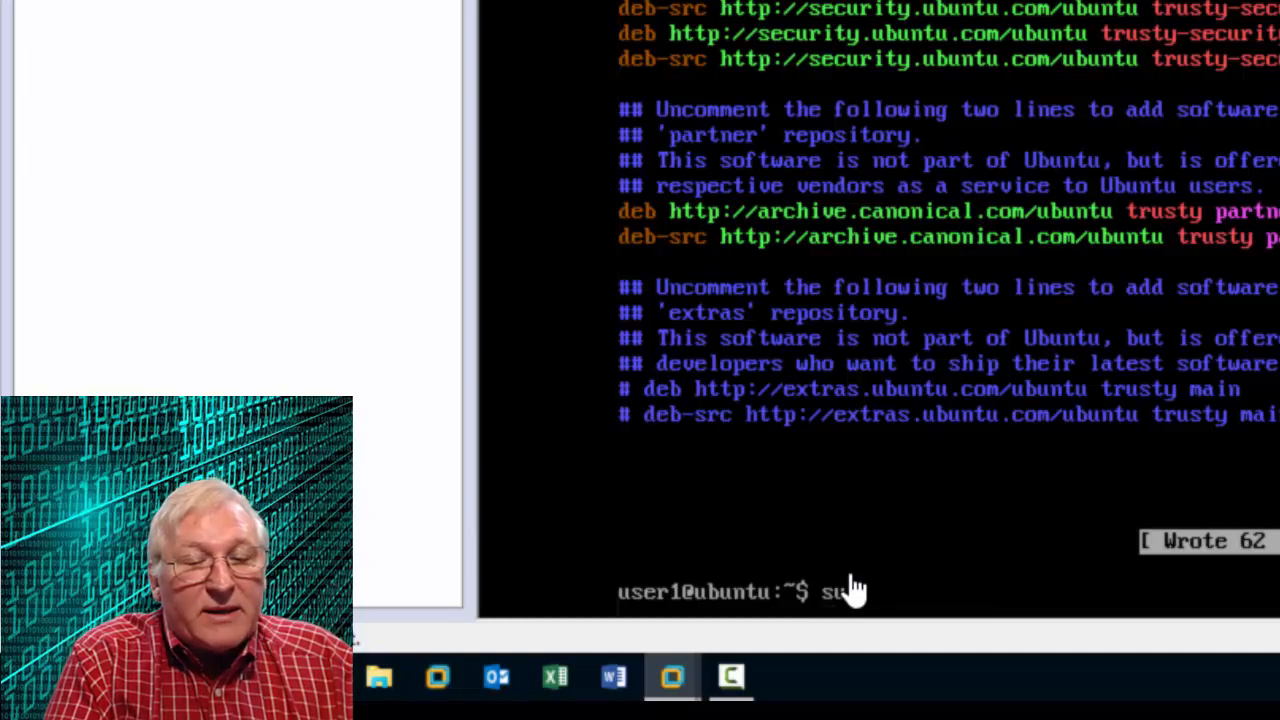
text(do ap)
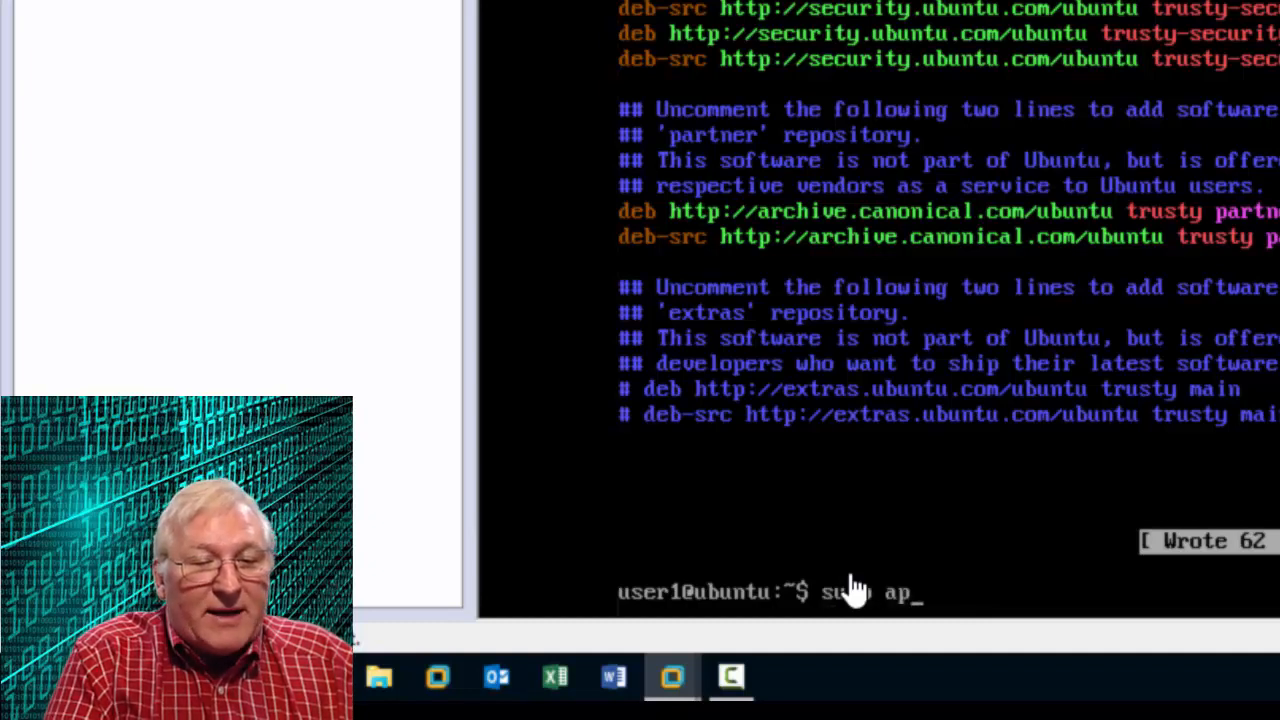
text(titud)
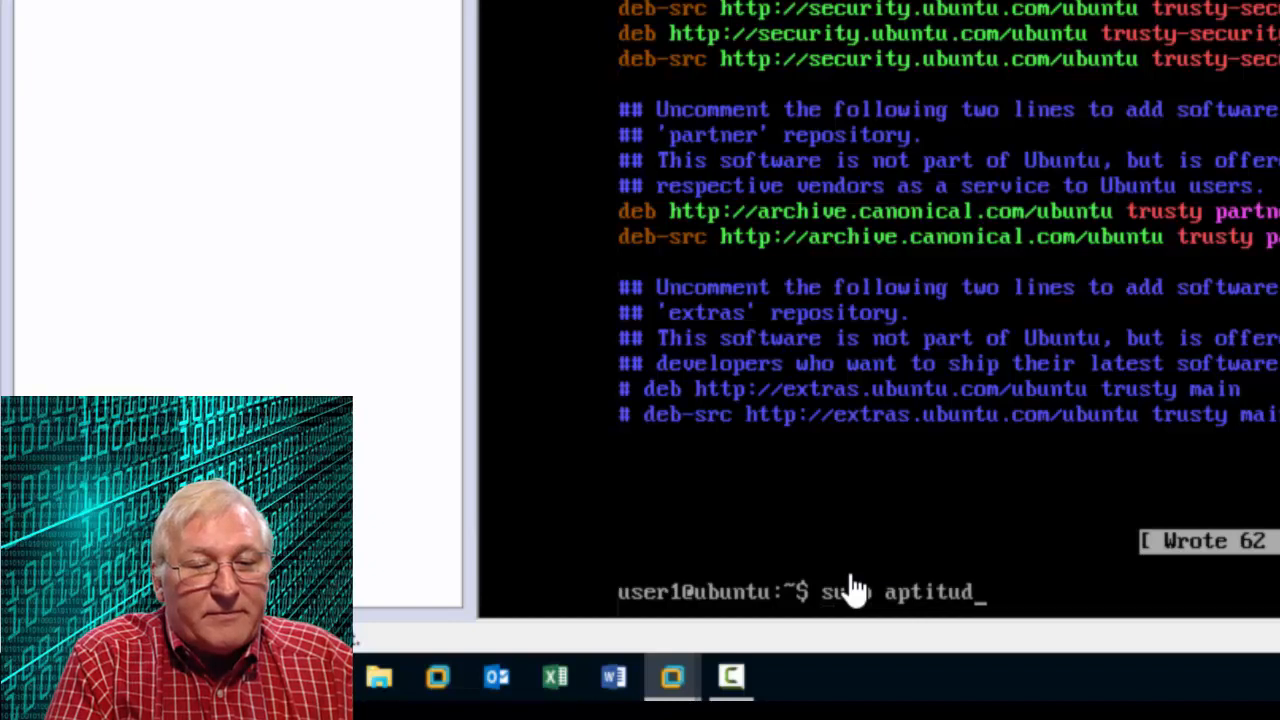
text(e update)
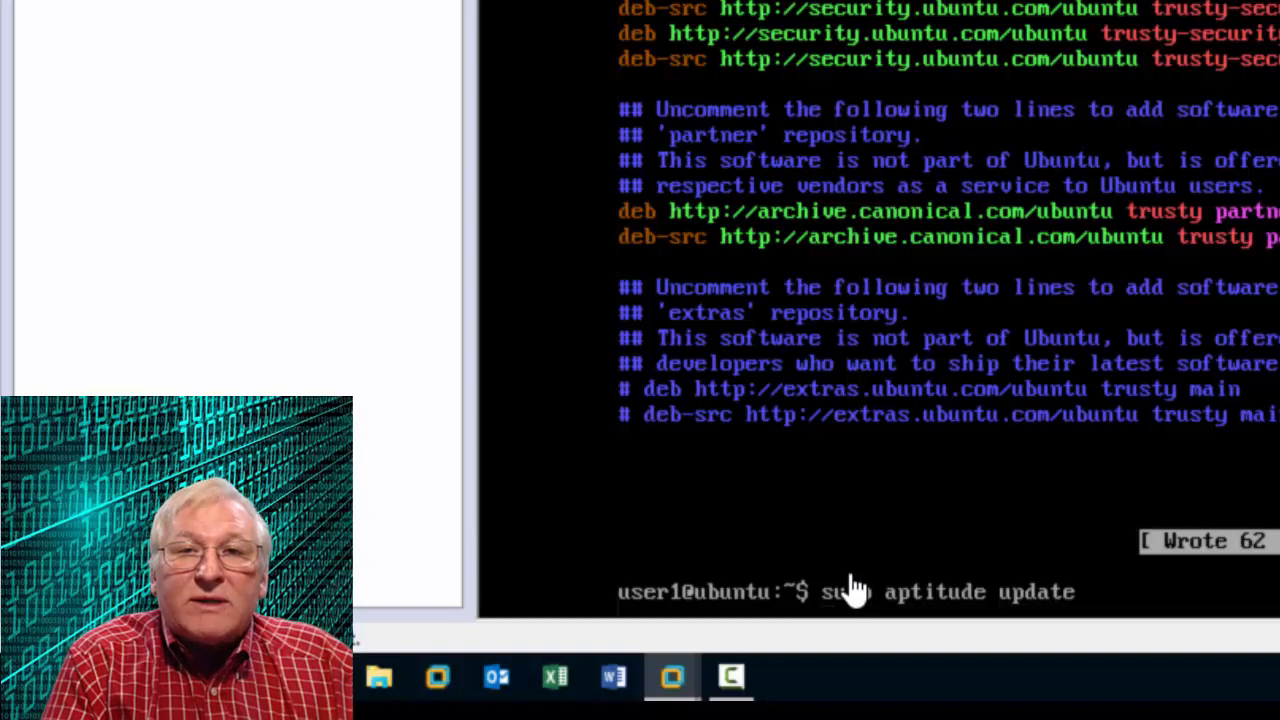
key(Return)
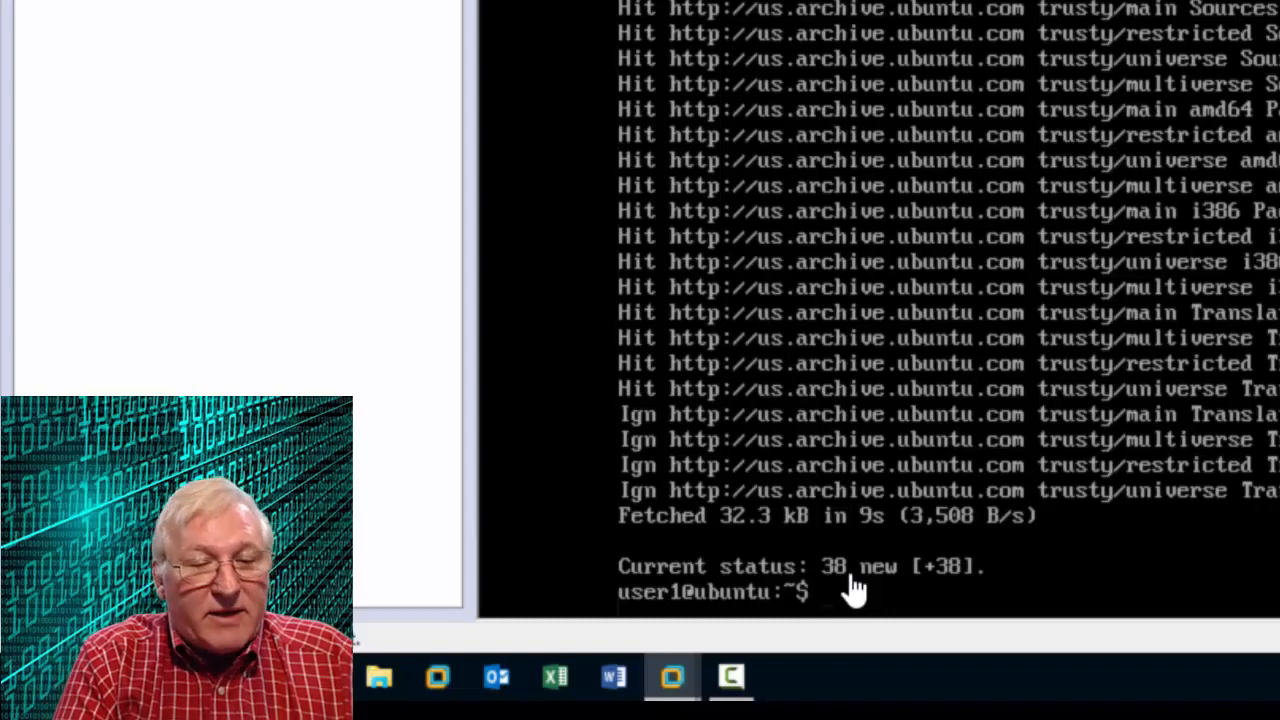
Upgrade all installed packages by running sudo aptitude upgrade and agree to continue.
text(sudo aptit)
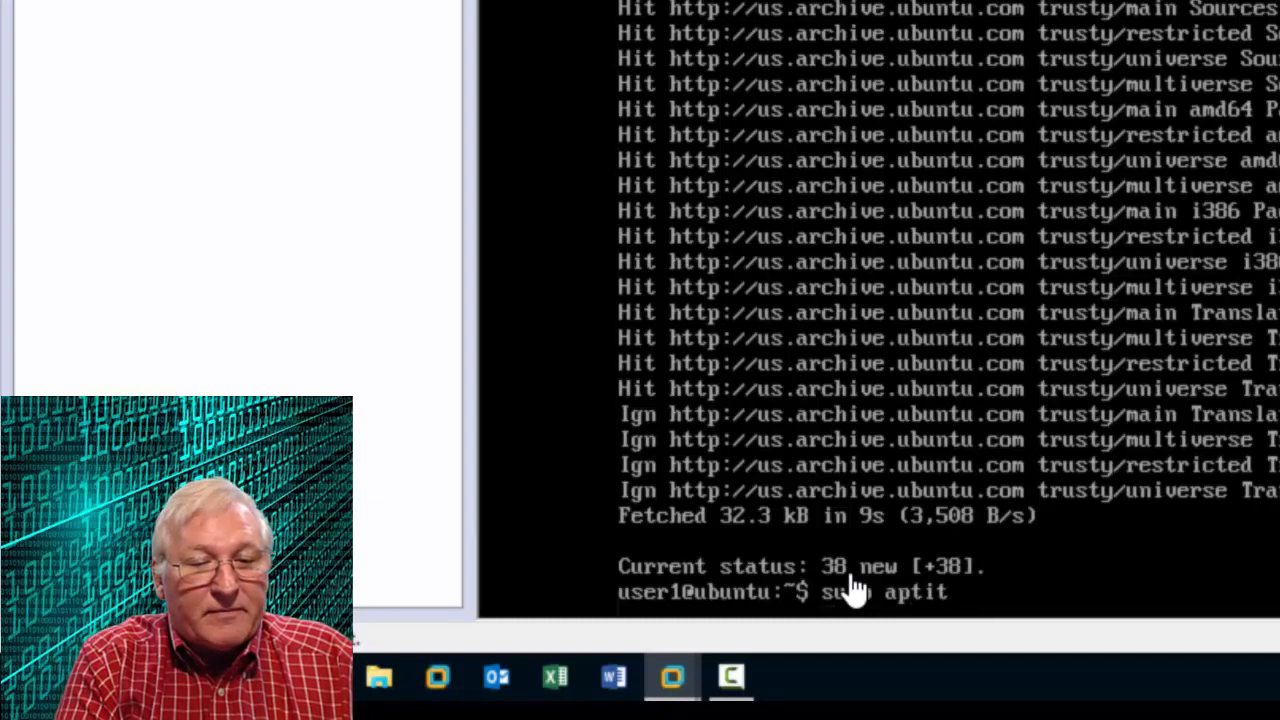
text(ude )
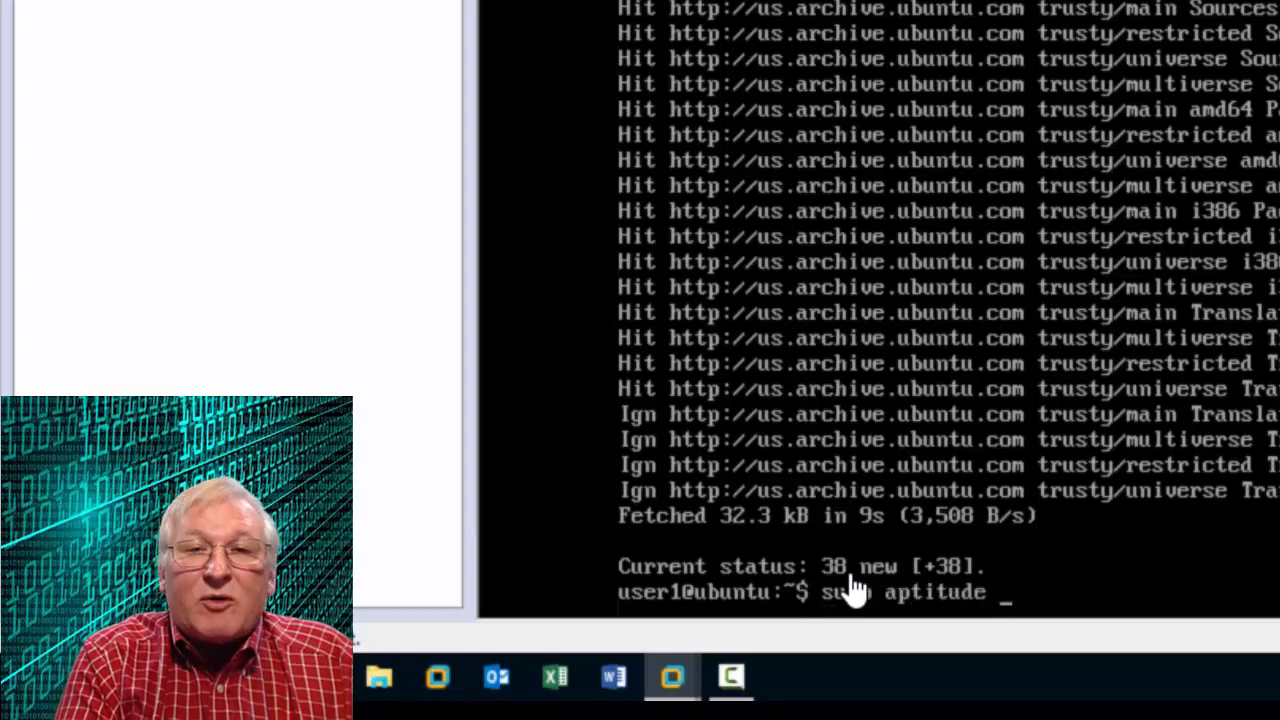
text(upgrade)
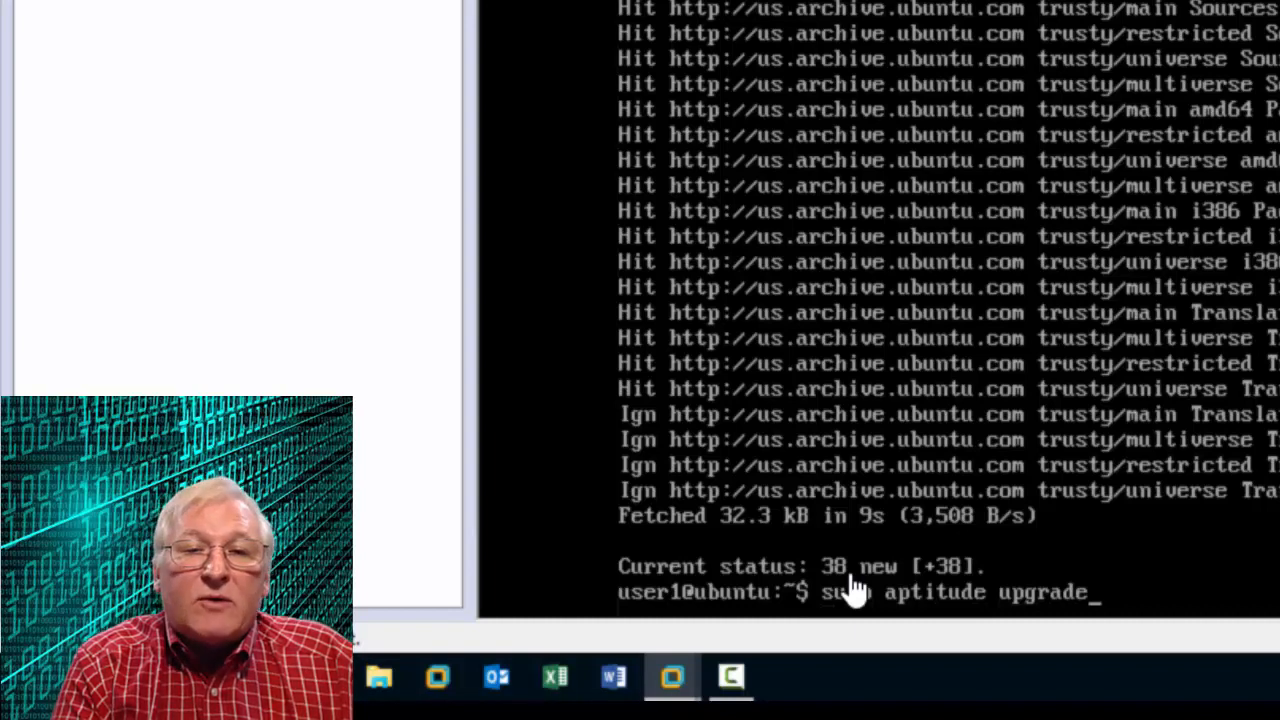
key(Return)
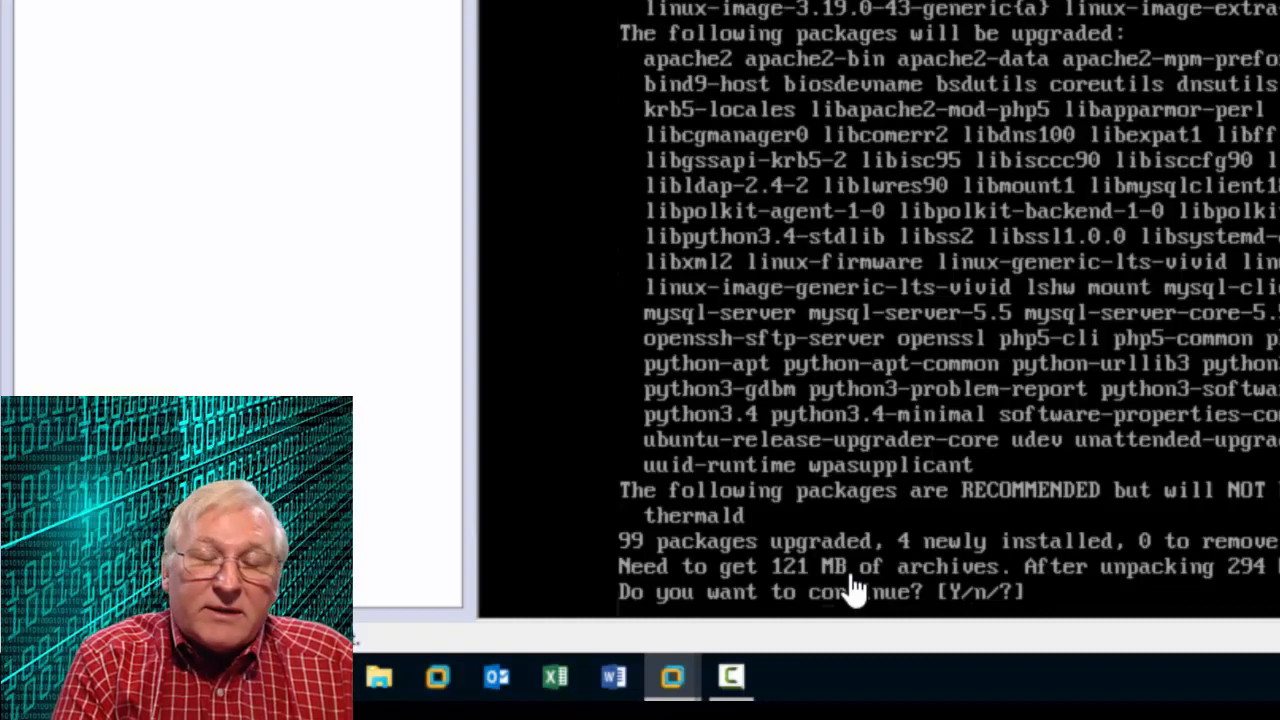
text(y)
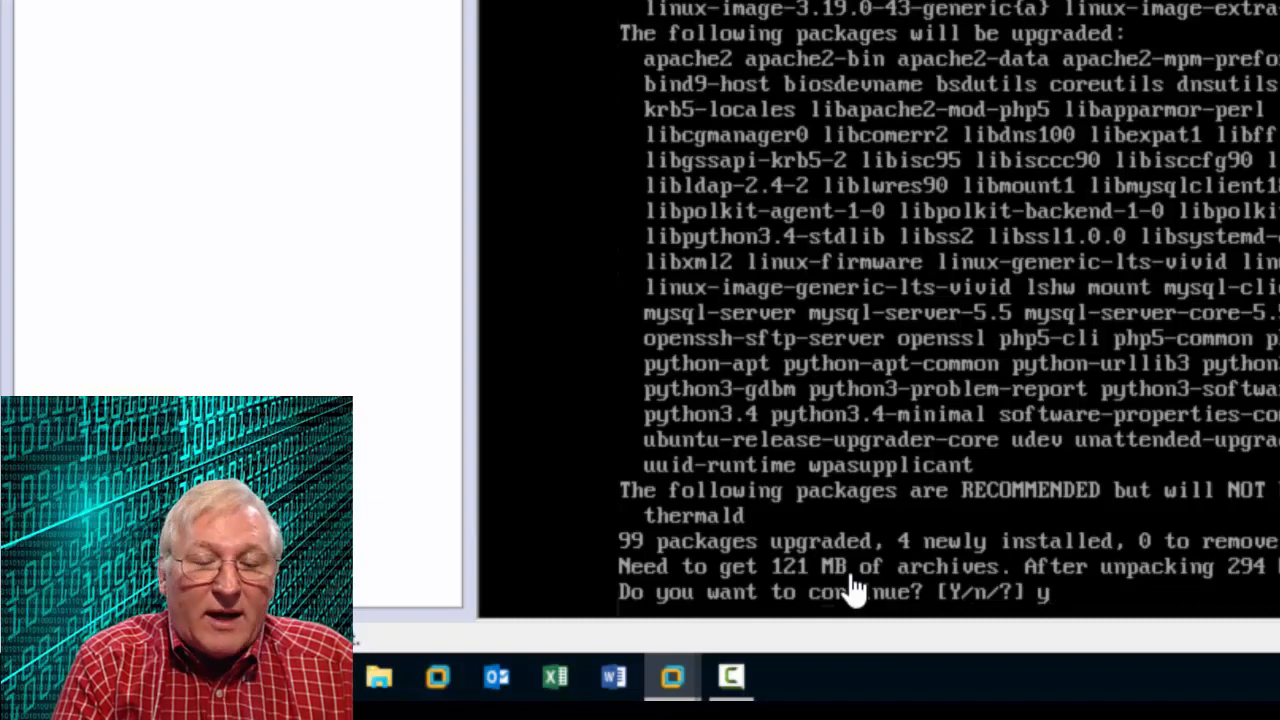
key(Return)
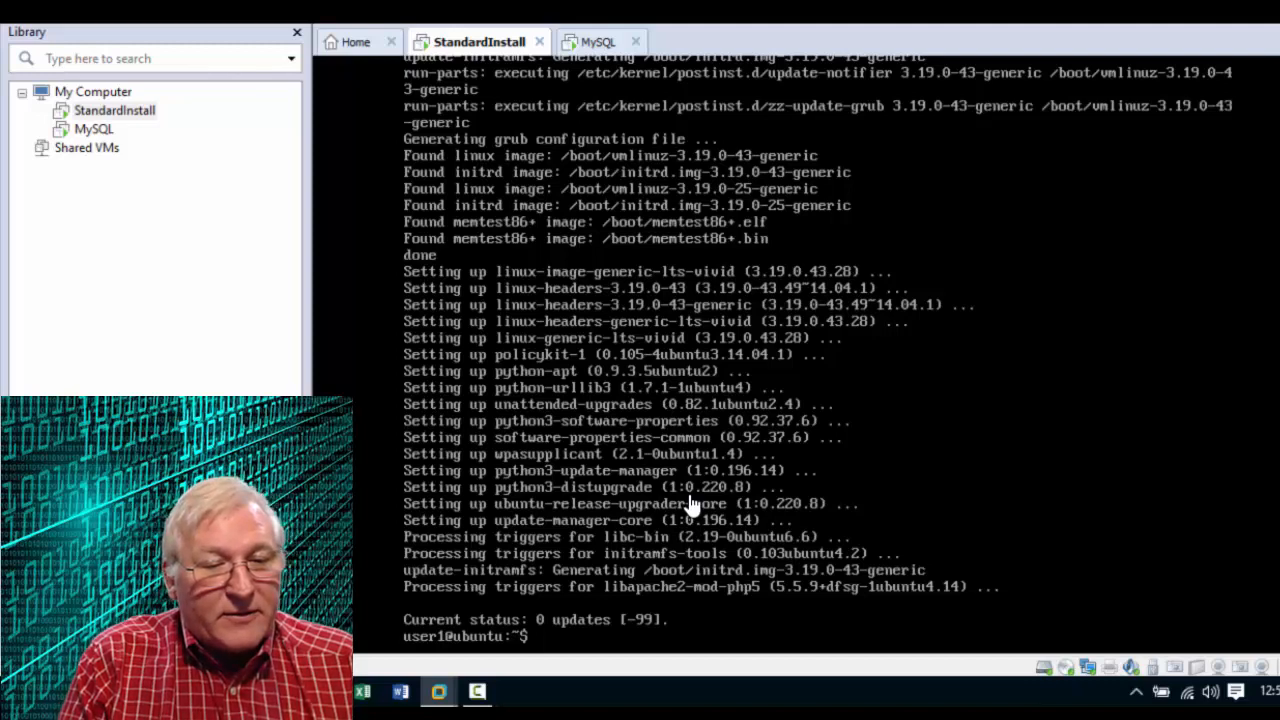
List the contents of /var/www and of its html subdirectory with ls.
text(ls)
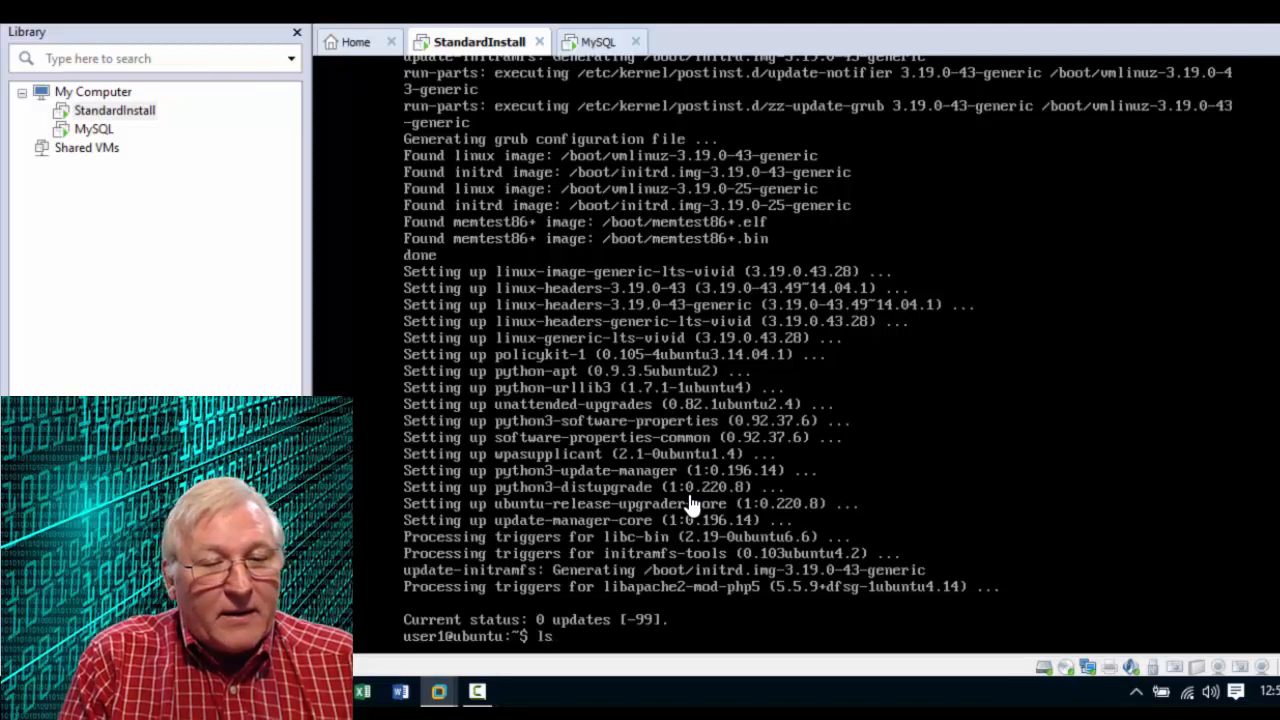
text( /var/www)
key(Return)
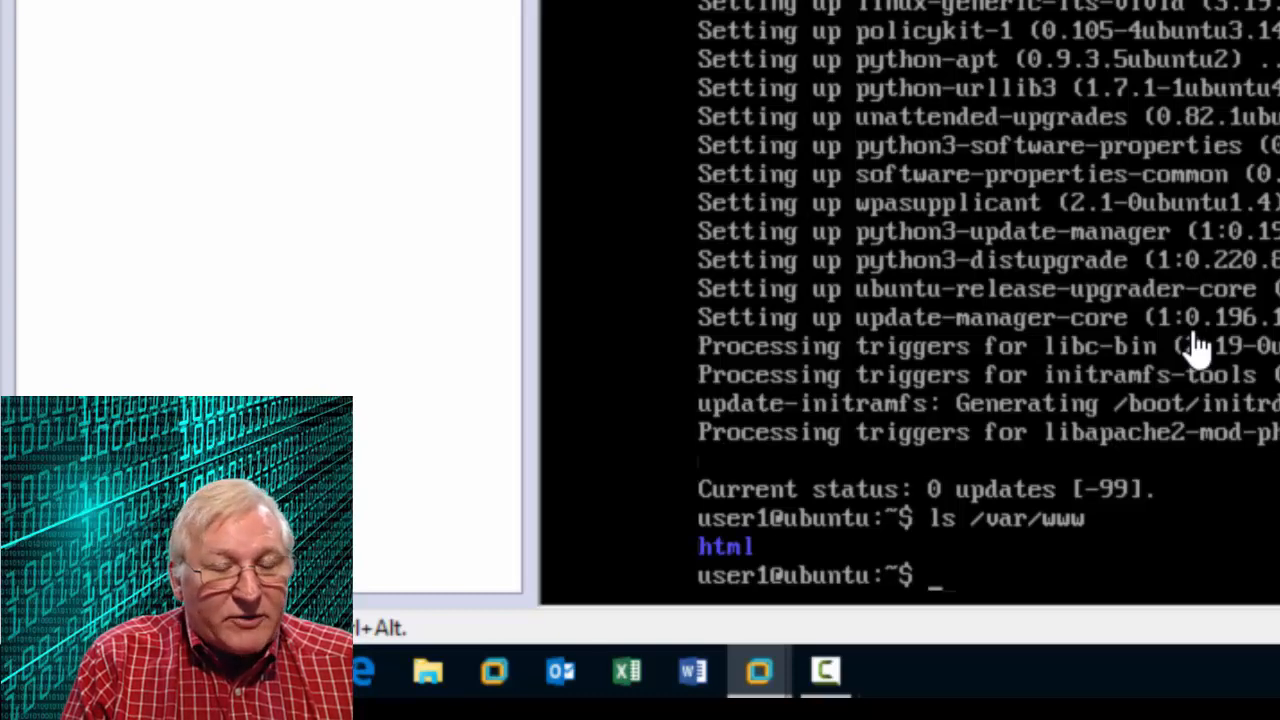
text(ls /var/www/html)
key(Return)
text(l)
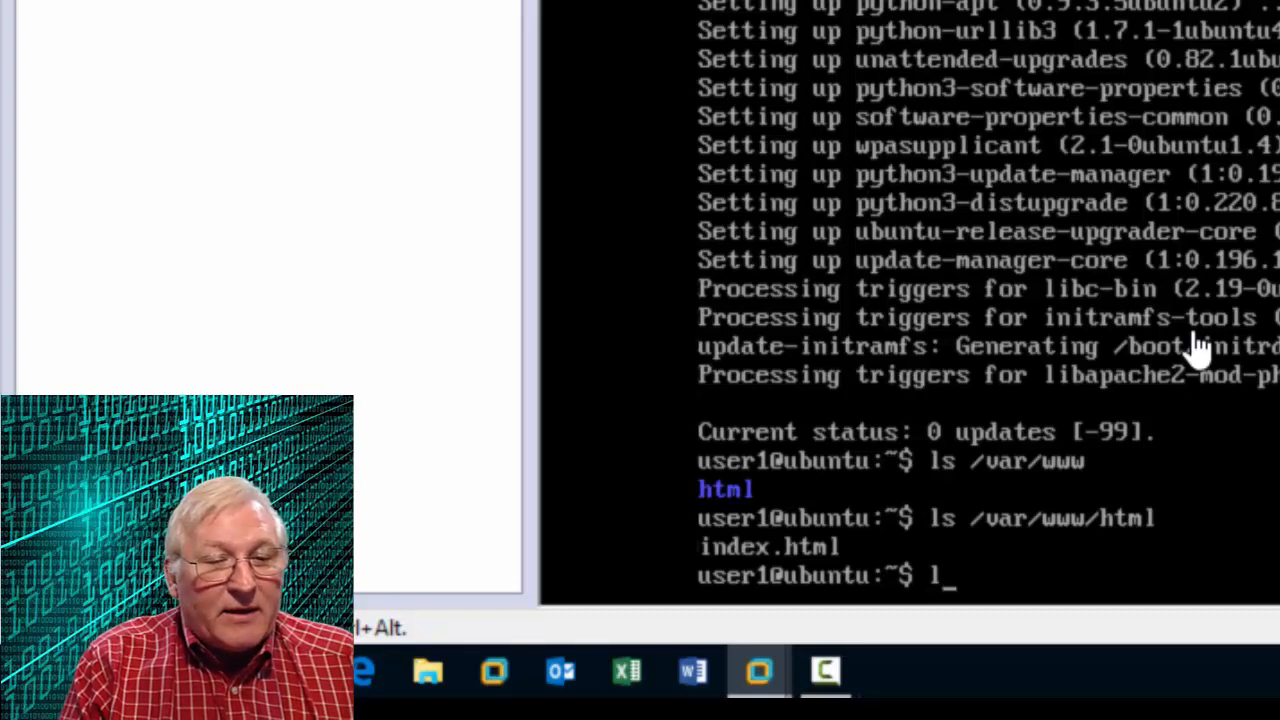
key(BackSpace)
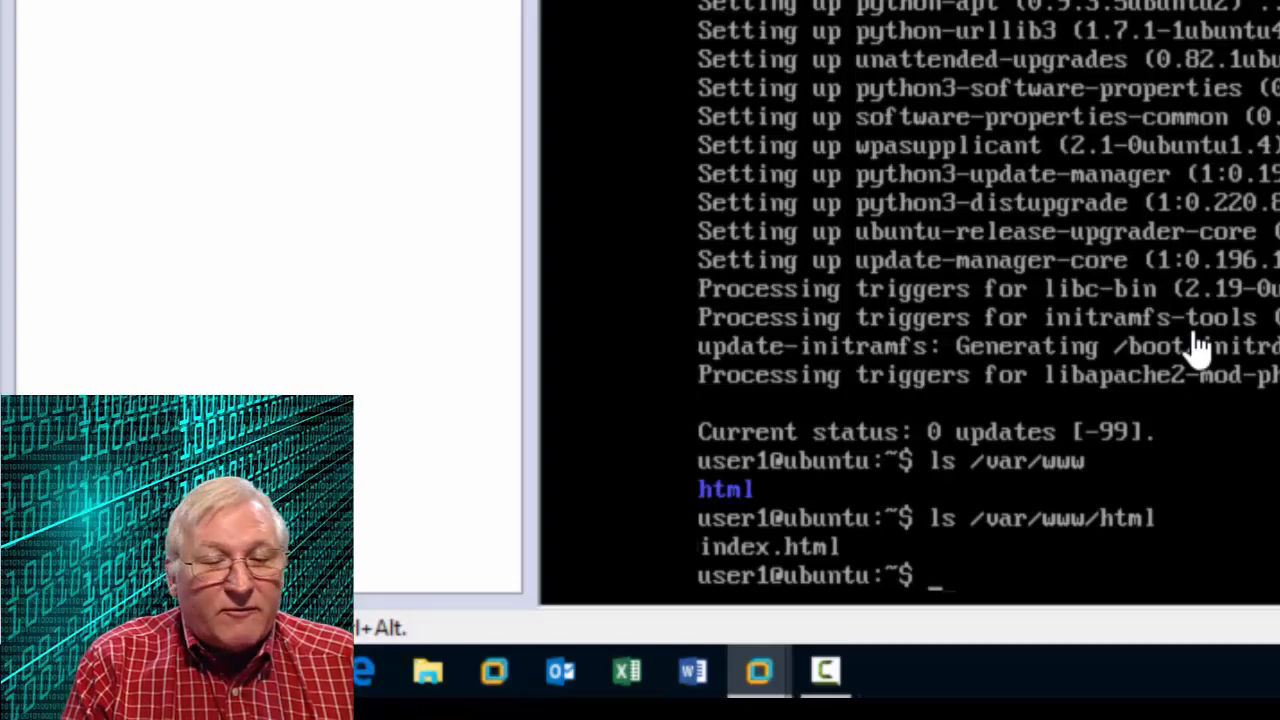
Look up the server's network interface addresses with ifconfig.
text(ifconfi)
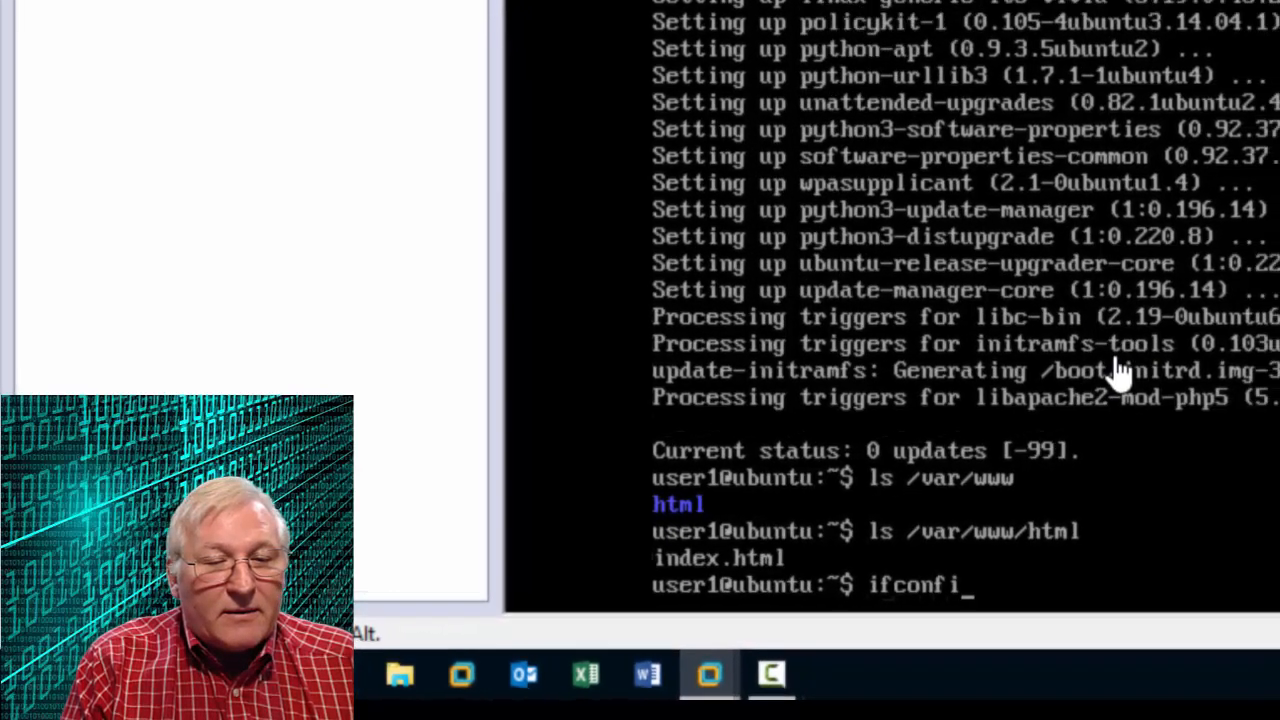
text(g)
key(Return)
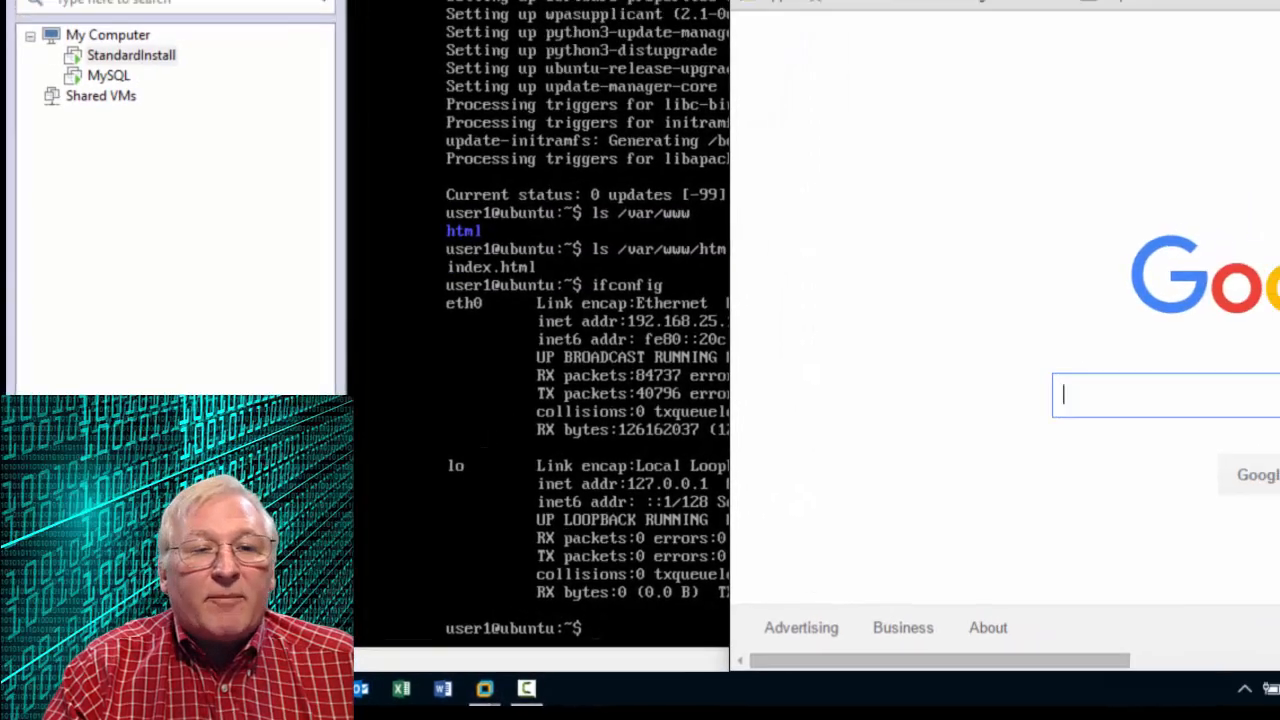
drag(1000, 4, 617, 414)
click(437, 460)
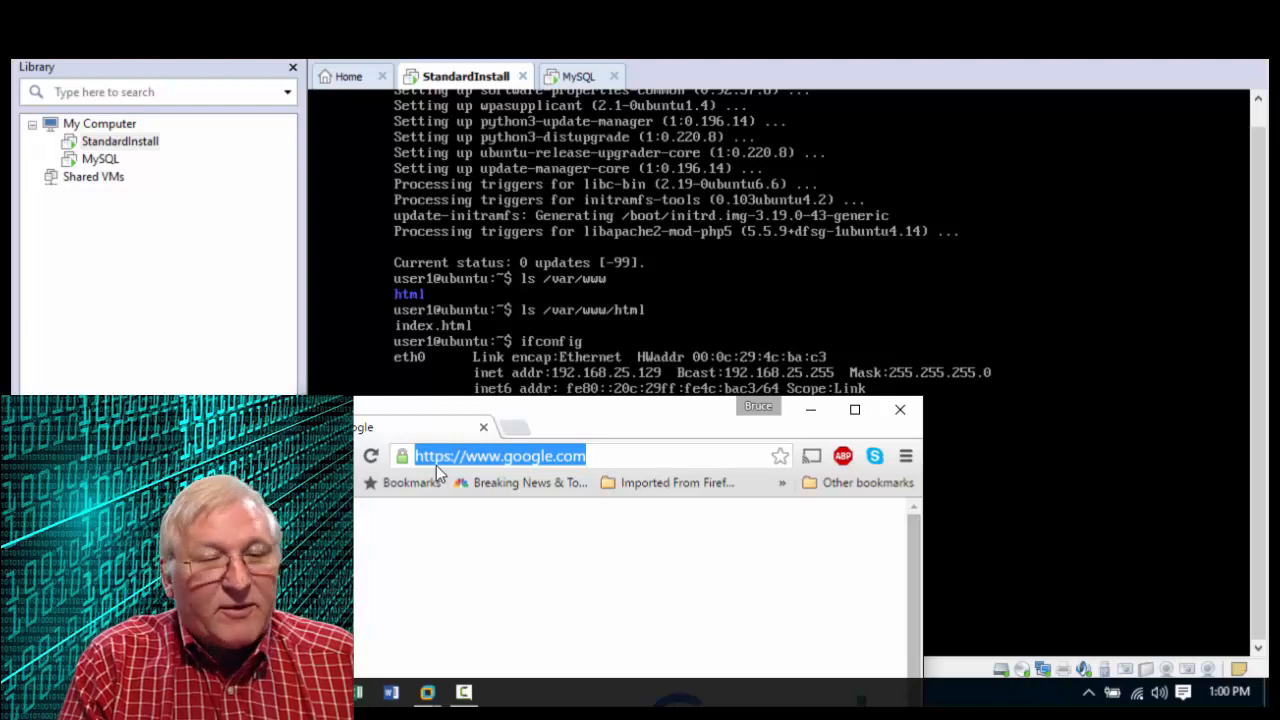
text(http://19)
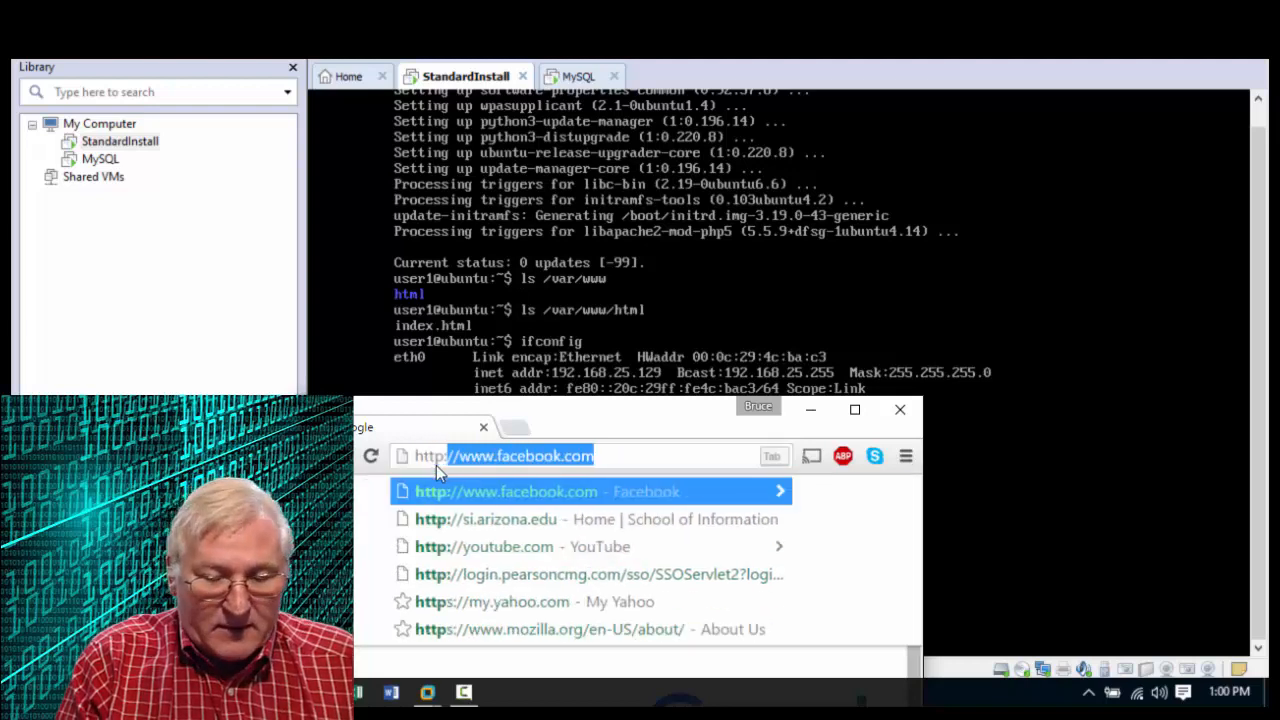
text(2)
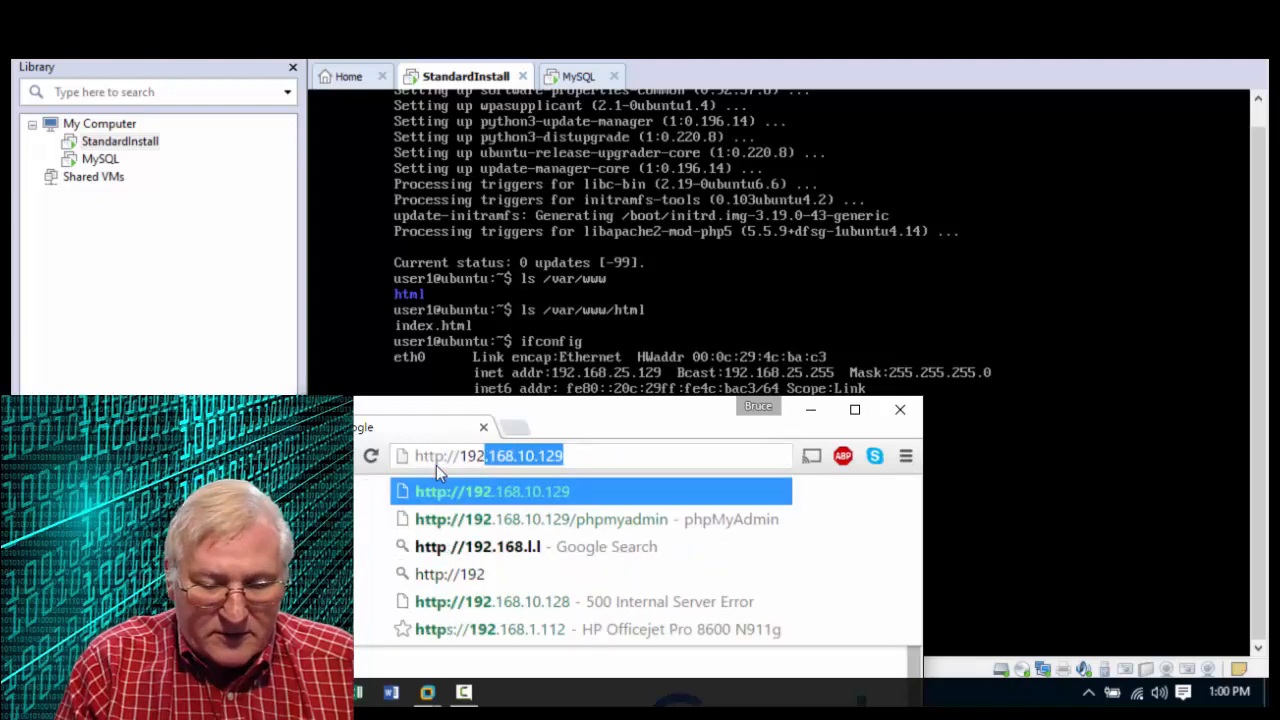
text(.168)
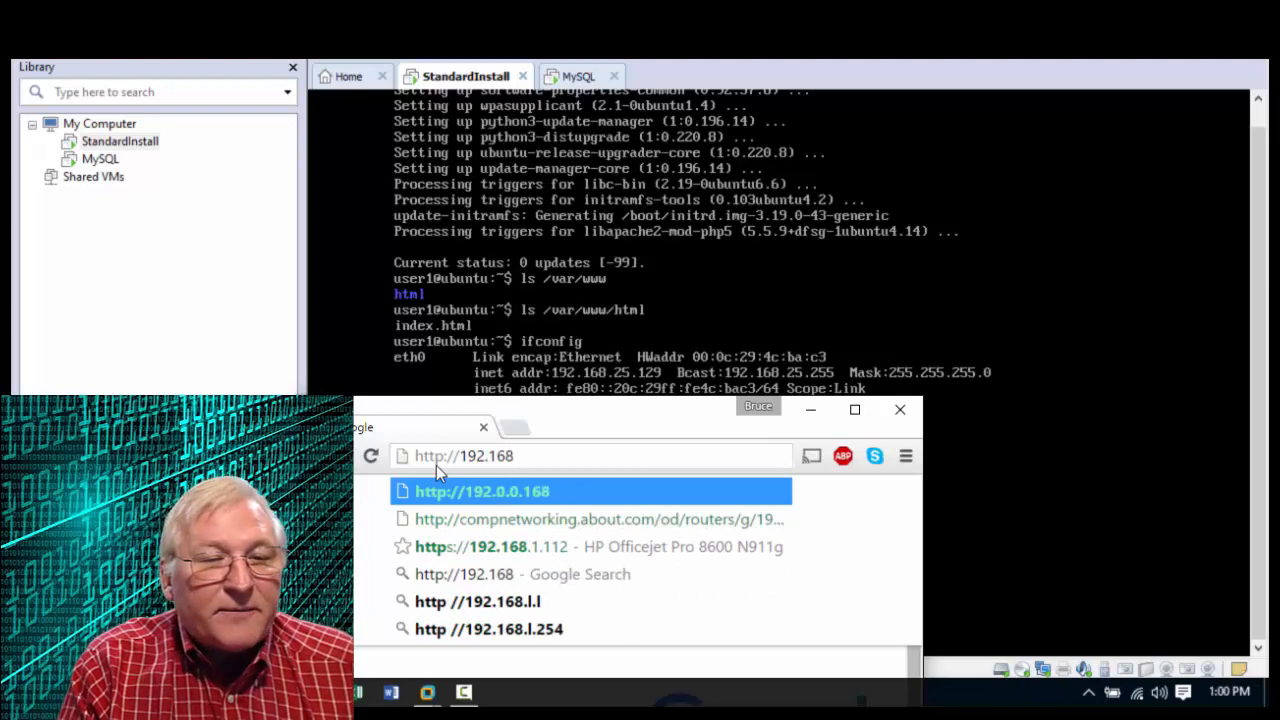
text(.)
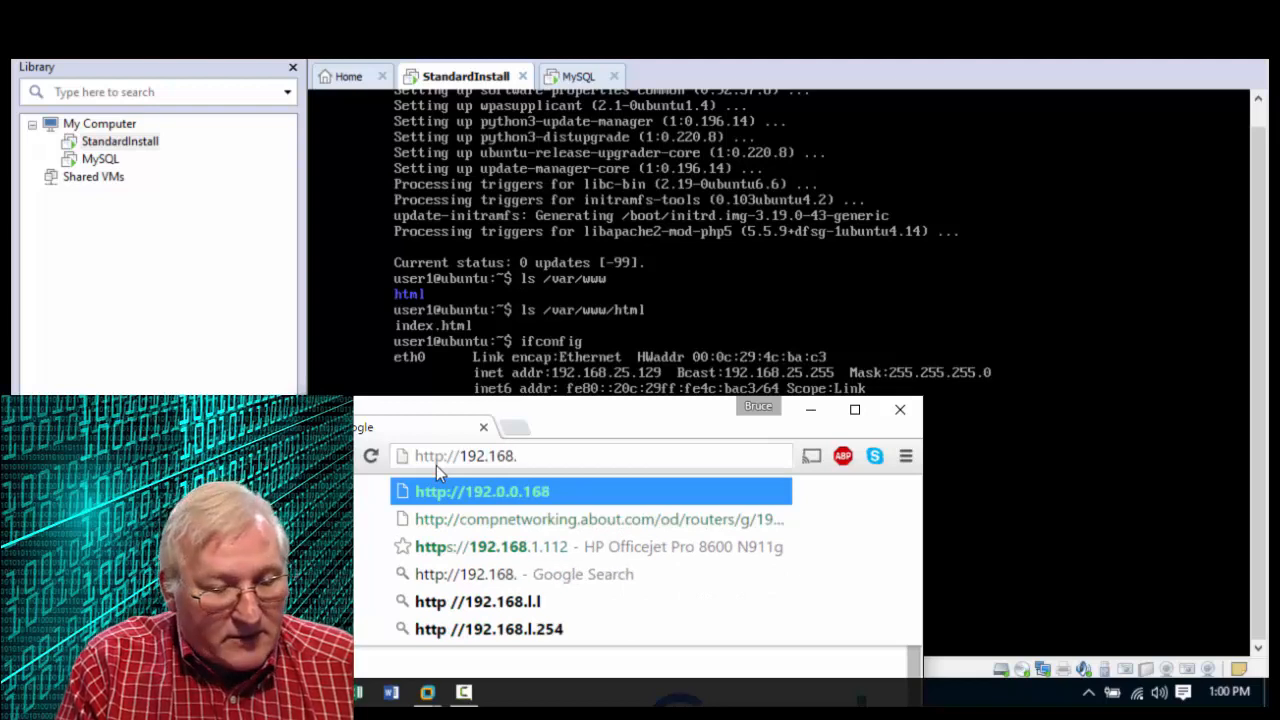
text(25.)
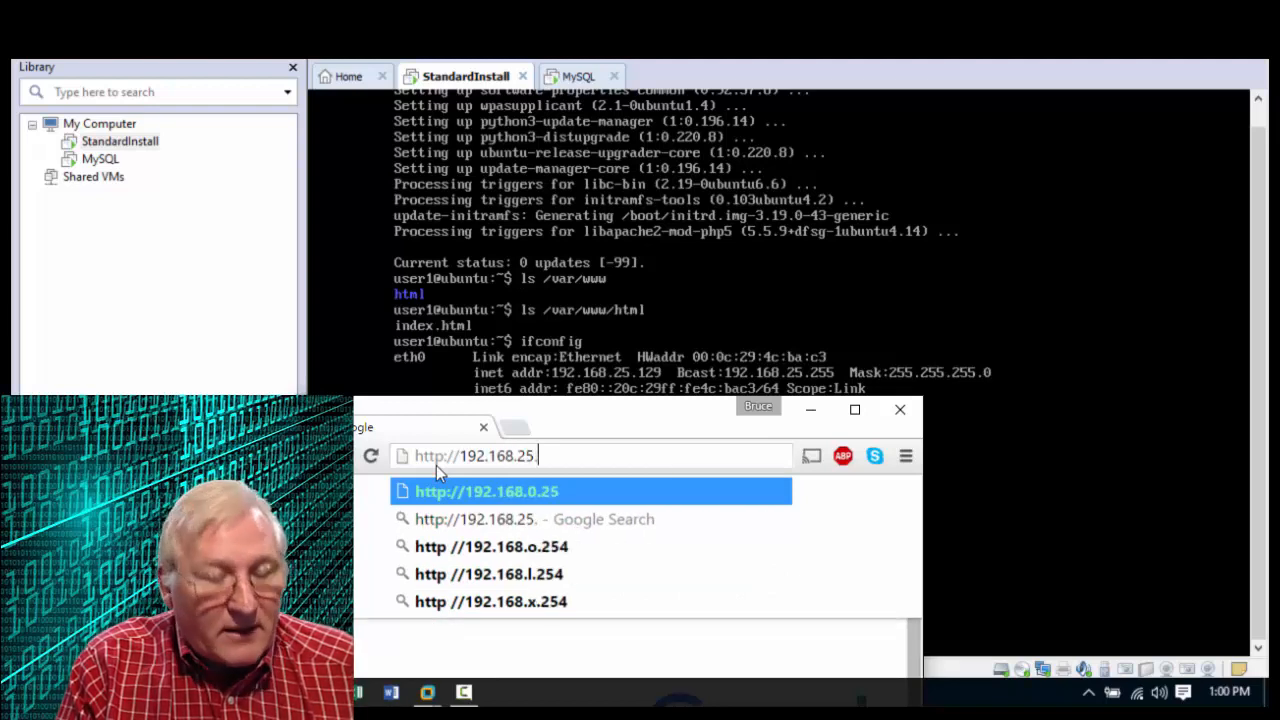
text(129)
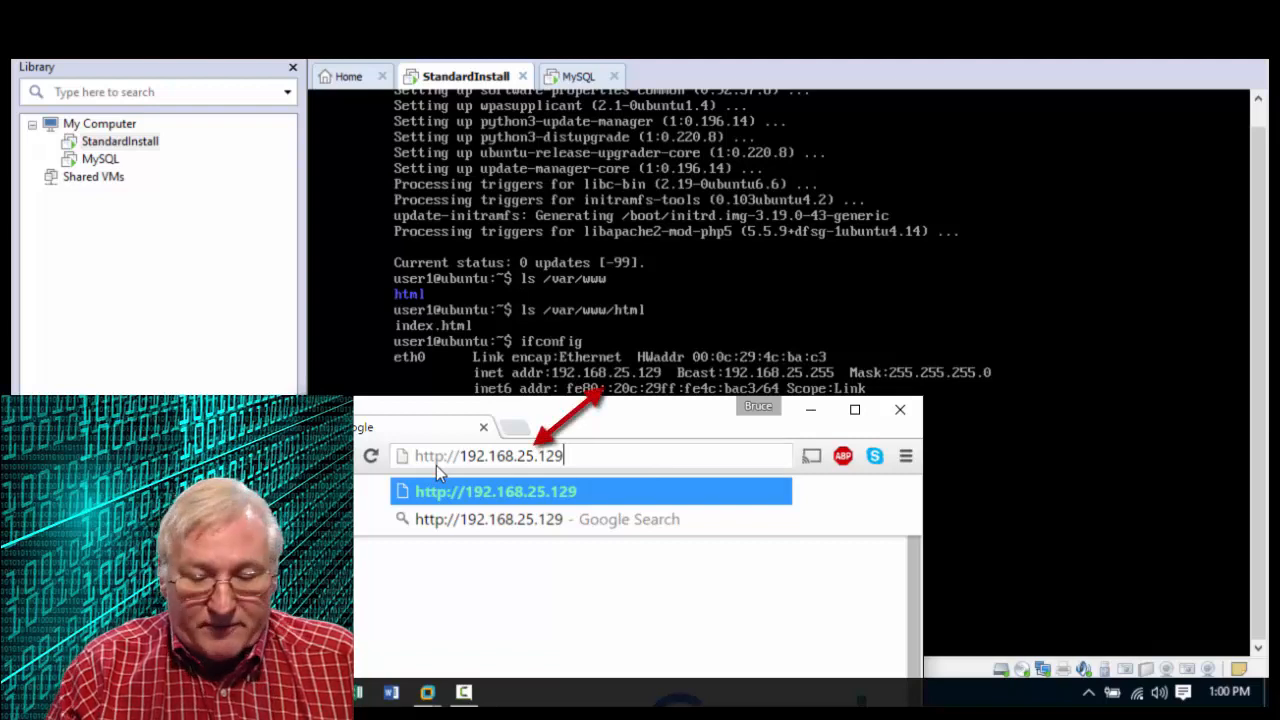
key(Return)
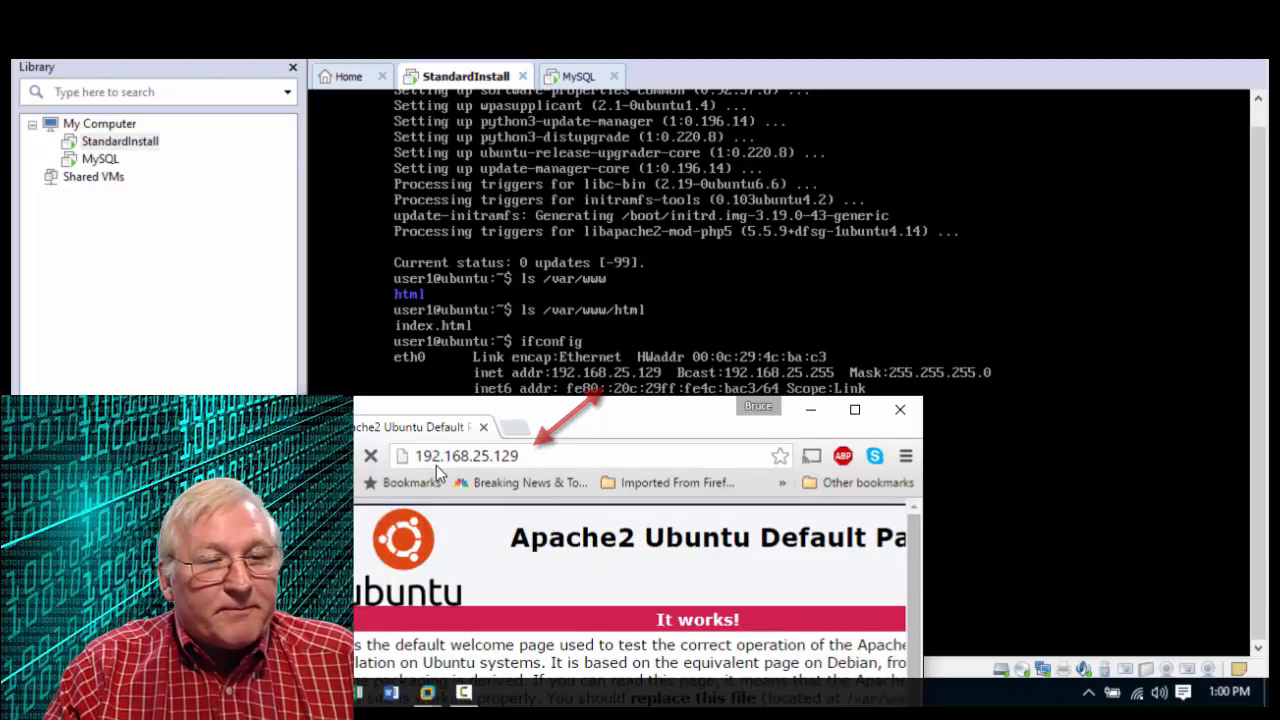
Widen the browser window, examine the Apache2 default page against the index.html listing in the terminal, and close the browser.
drag(670, 419, 473, 70)
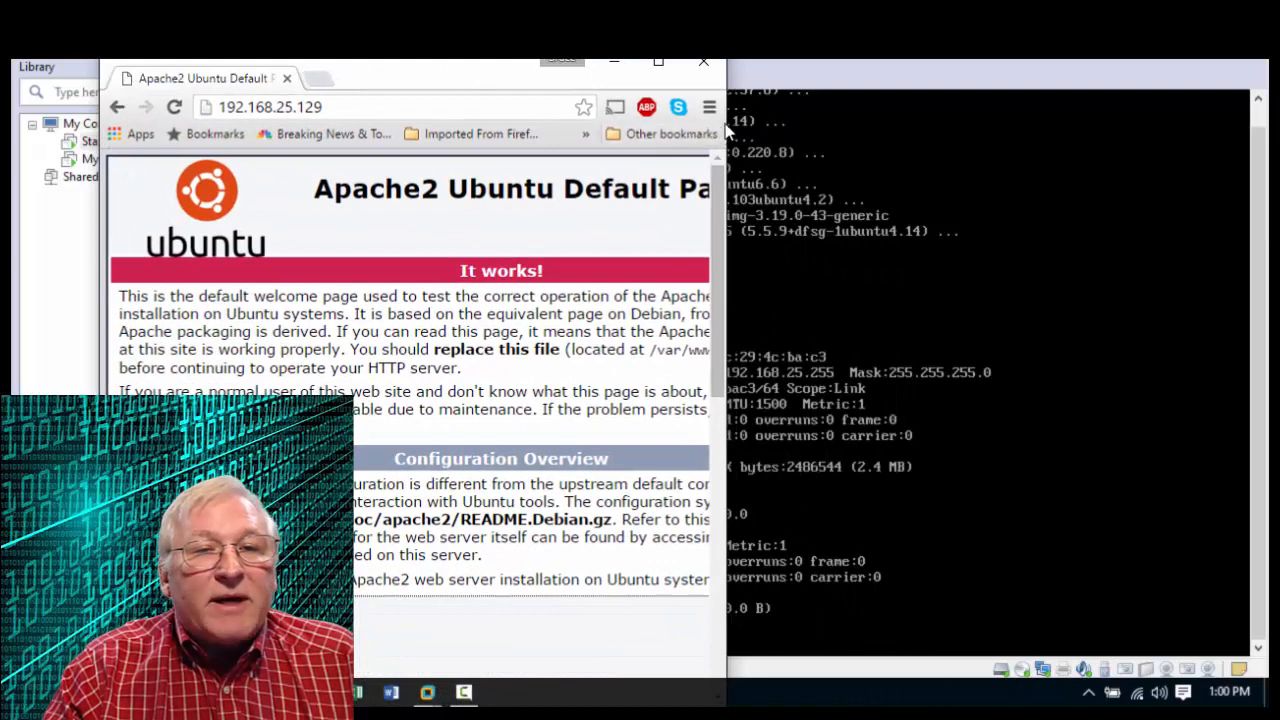
drag(737, 121, 1045, 132)
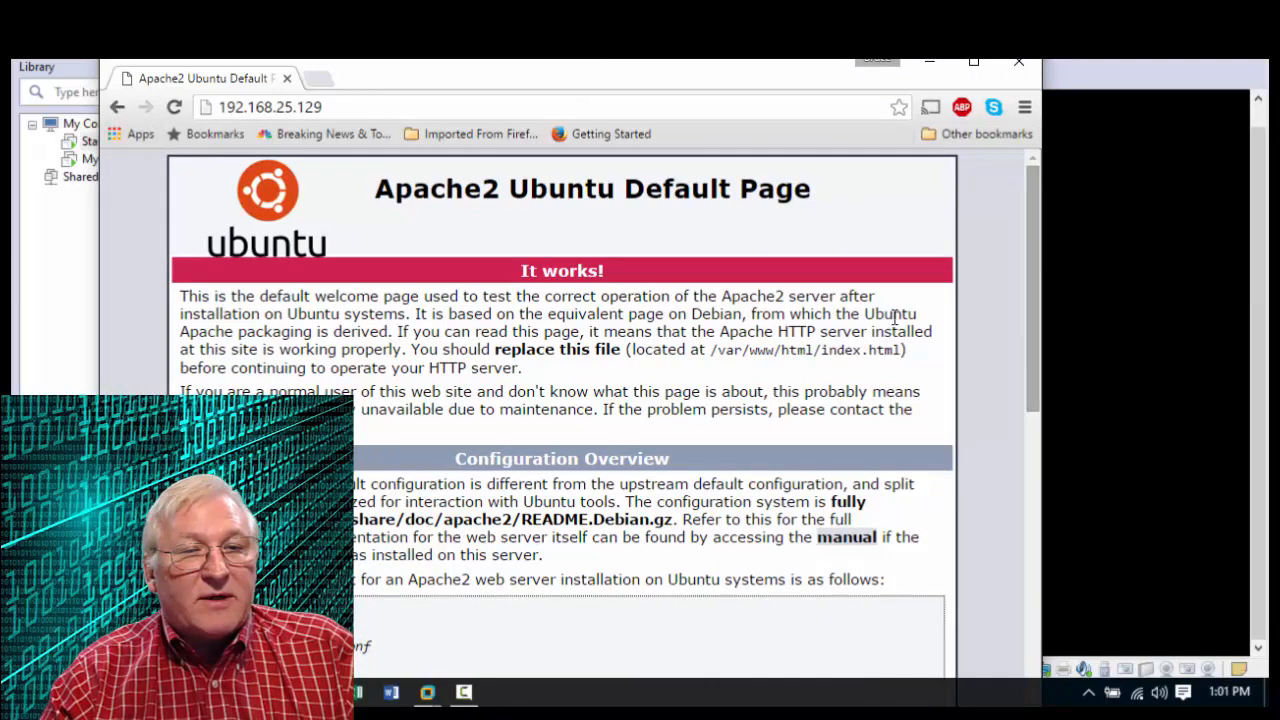
scroll(762, 312, down, 2)
scroll(762, 312, down, 2)
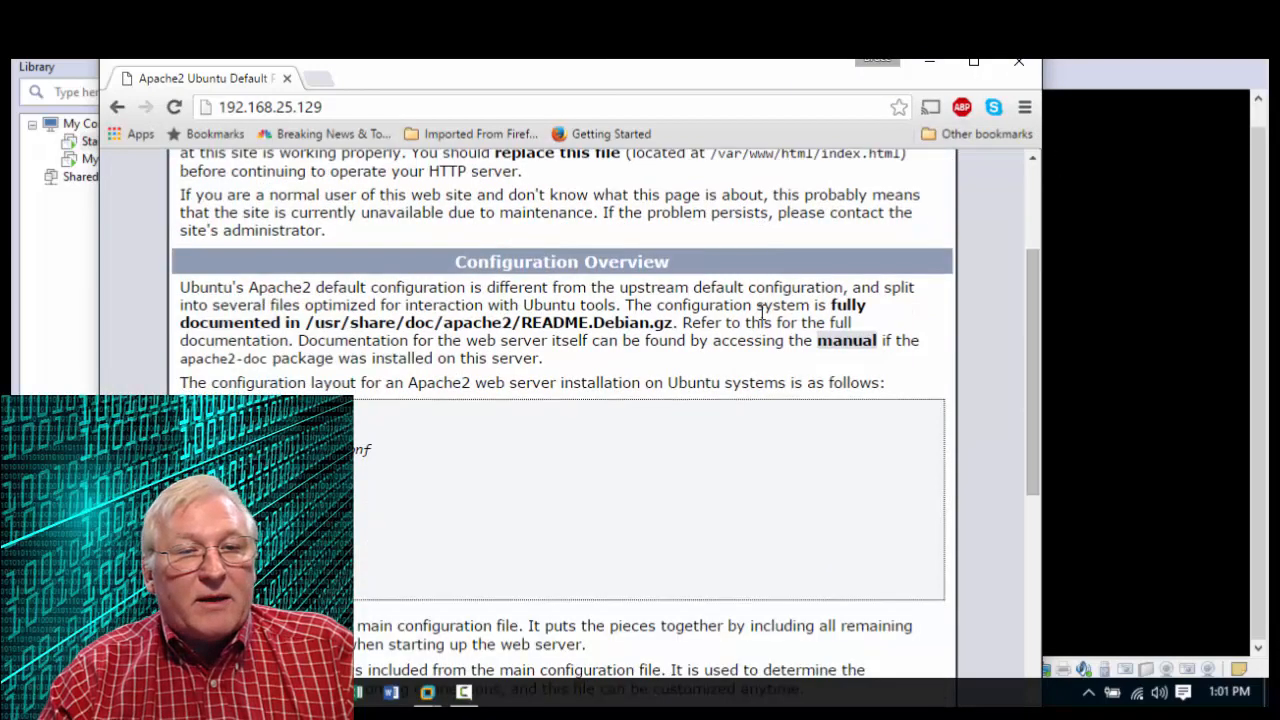
scroll(762, 312, up, 4)
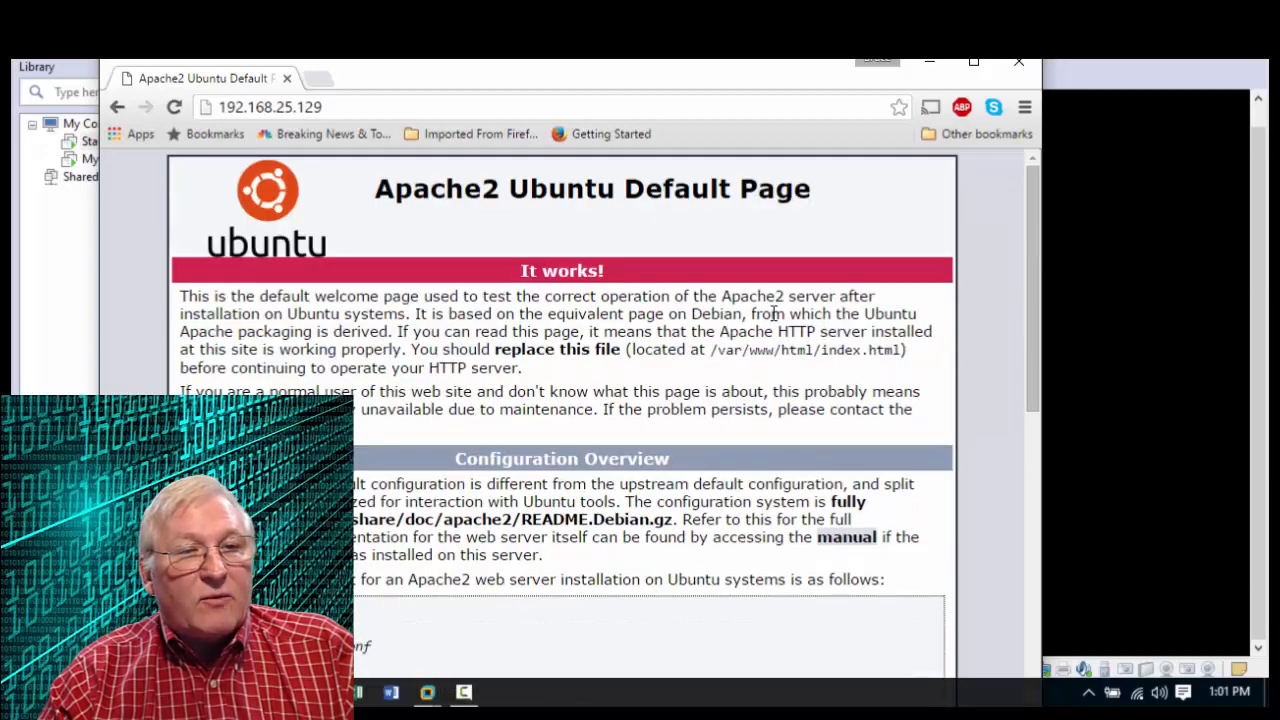
drag(800, 80, 992, 438)
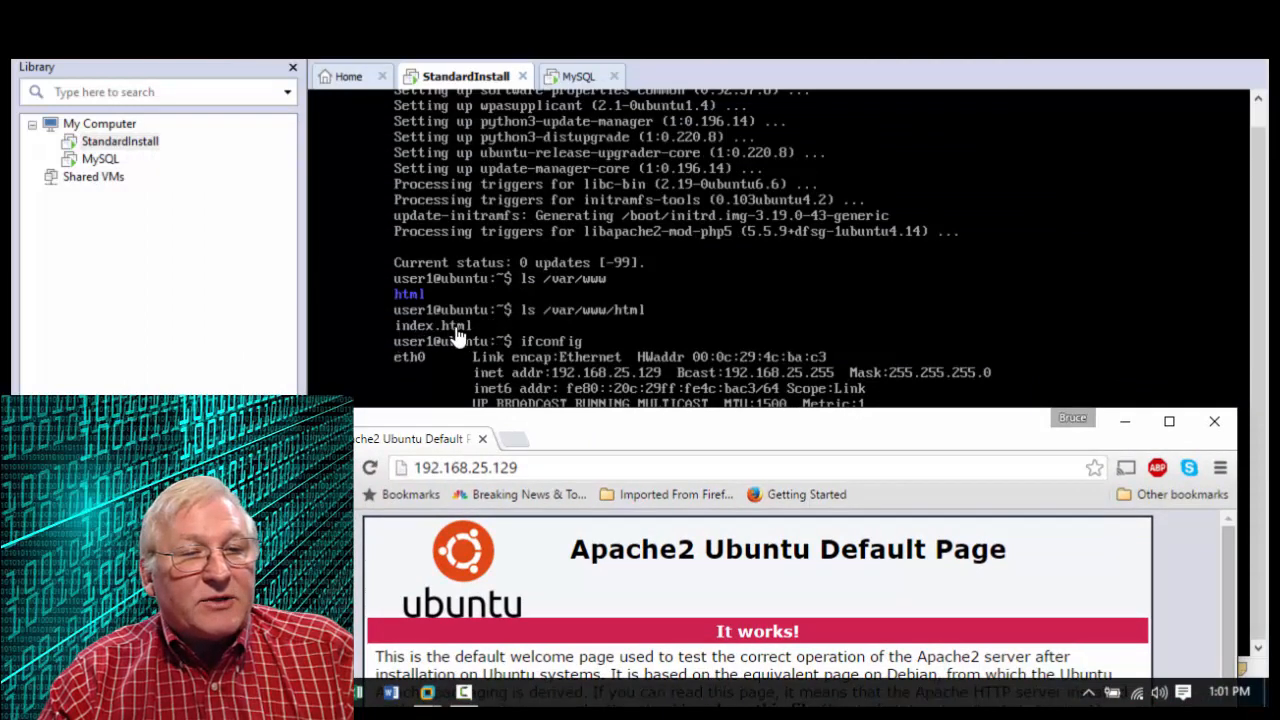
drag(908, 437, 757, 158)
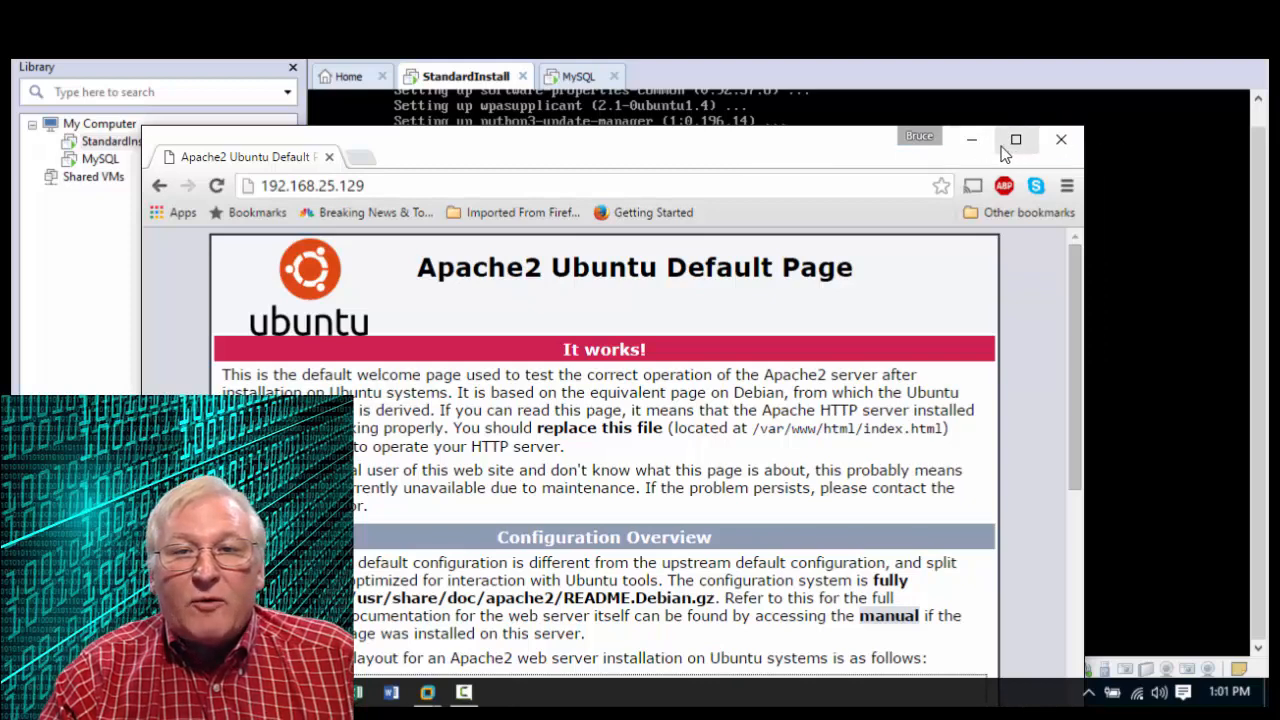
click(1061, 140)
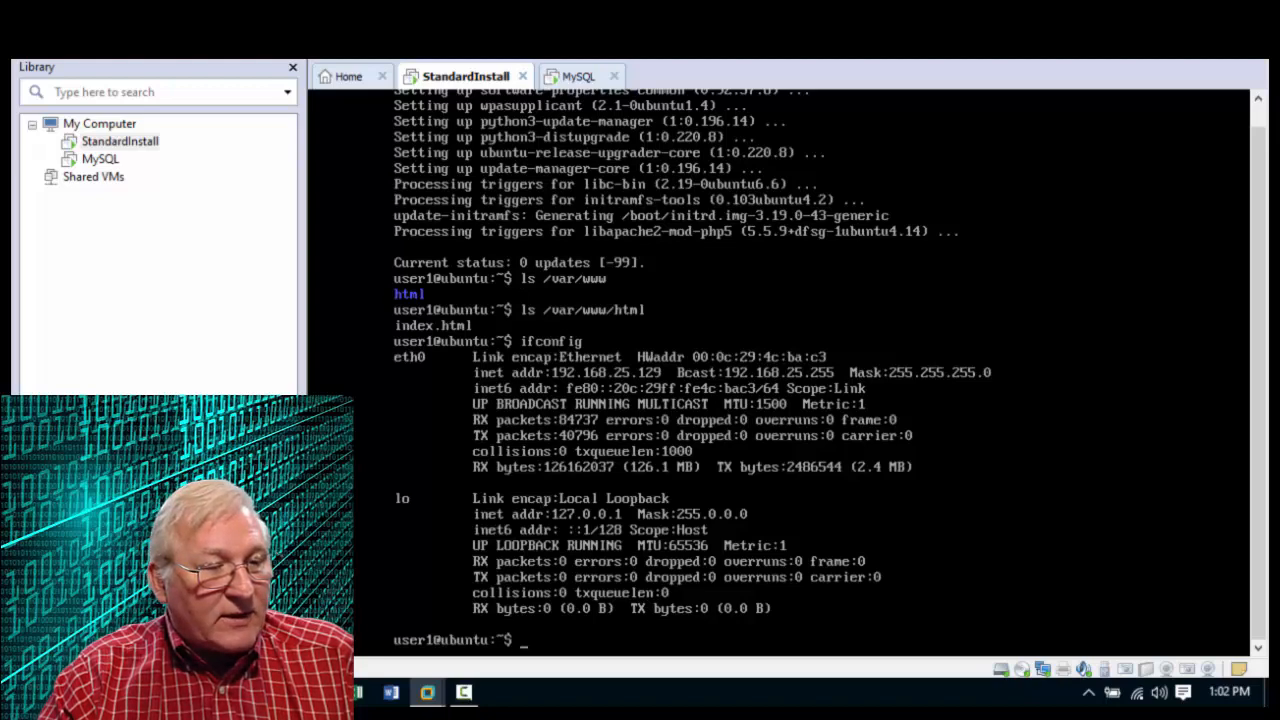
Launch PuTTY from the installed applications of the Windows host.
click(28, 692)
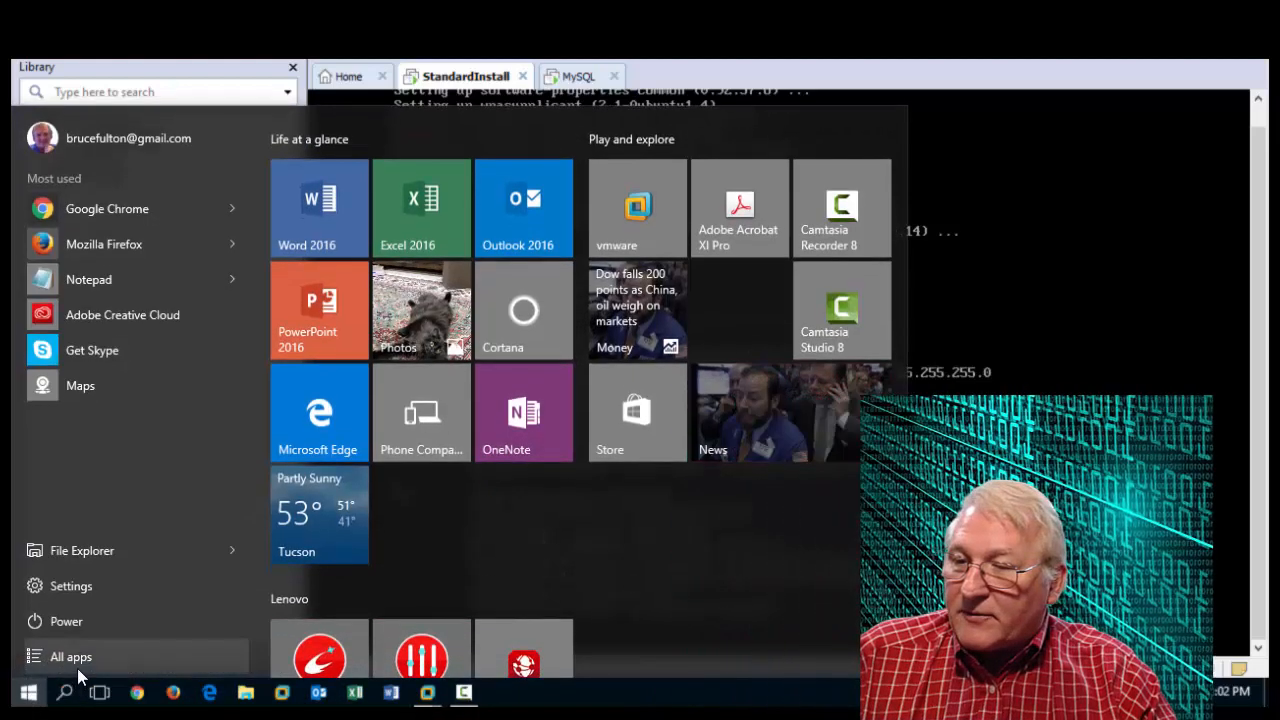
click(72, 658)
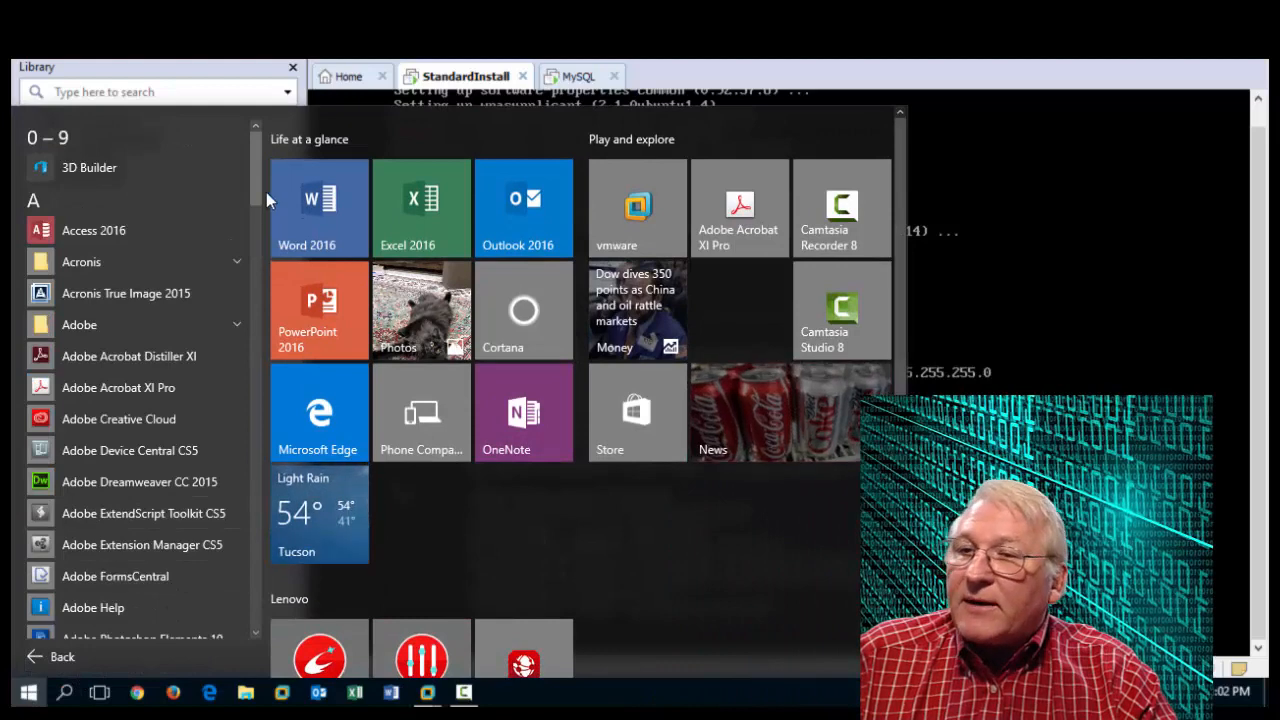
drag(258, 192, 248, 534)
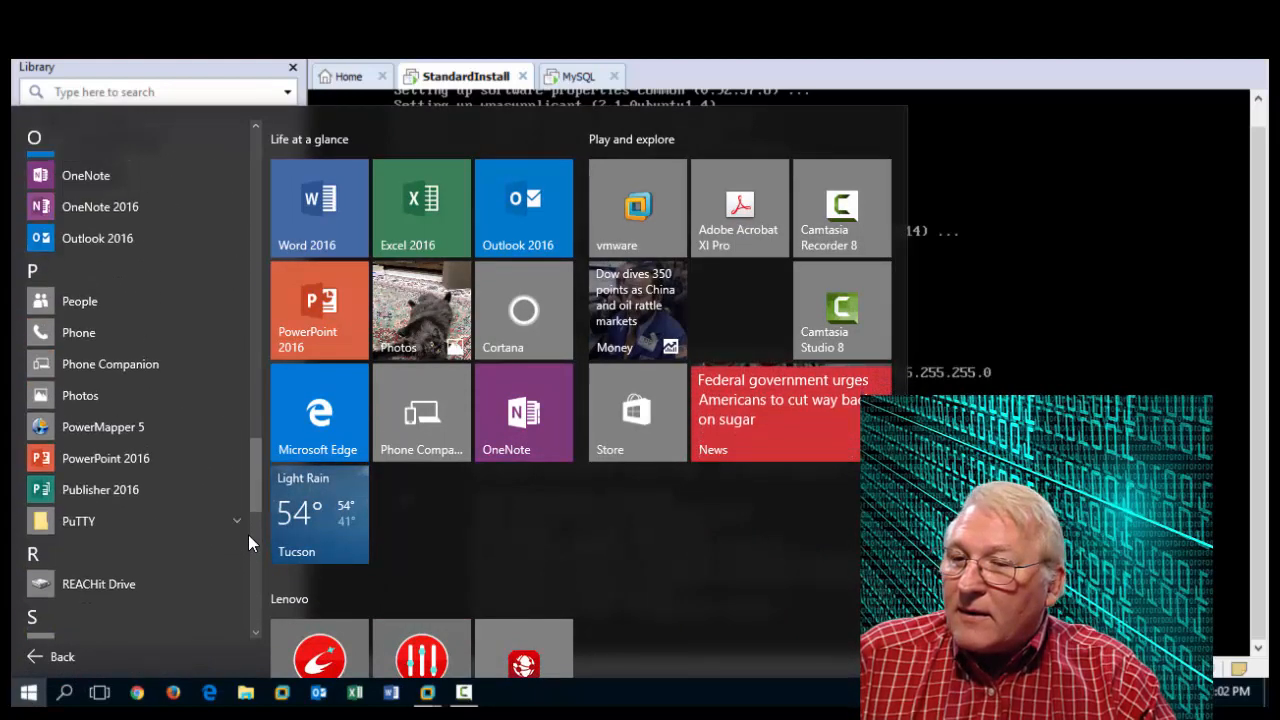
click(110, 526)
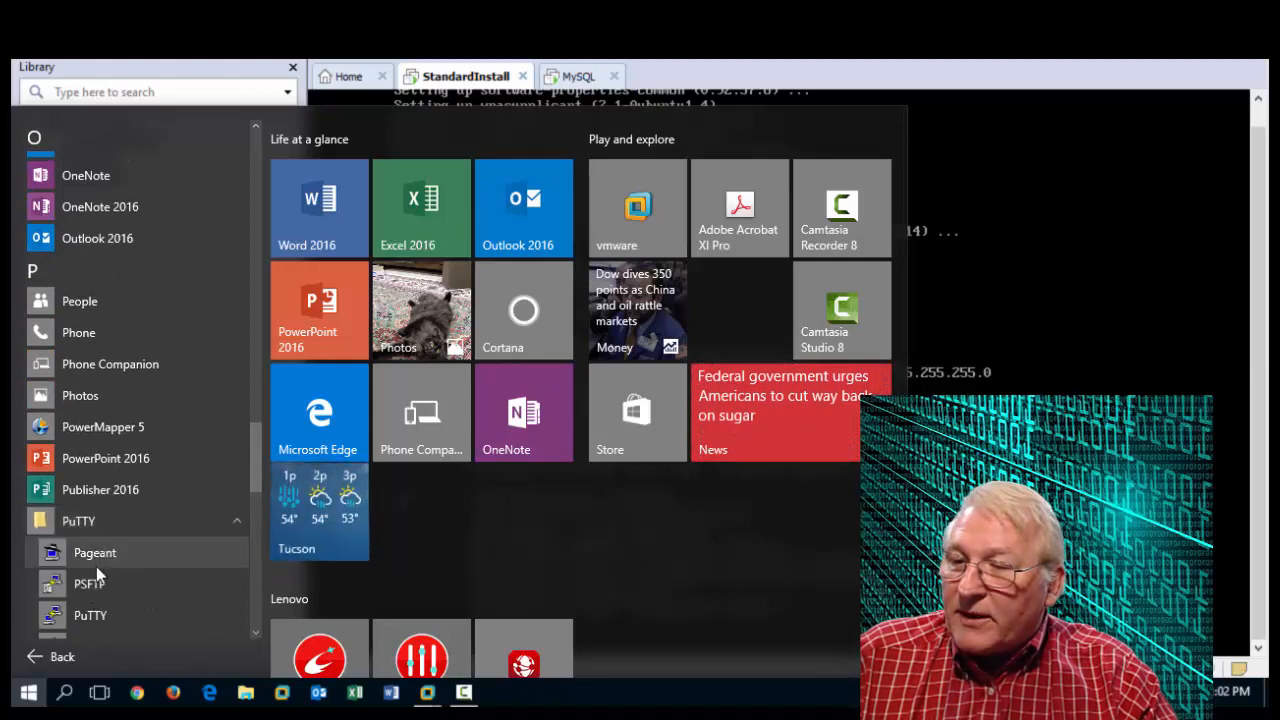
click(93, 608)
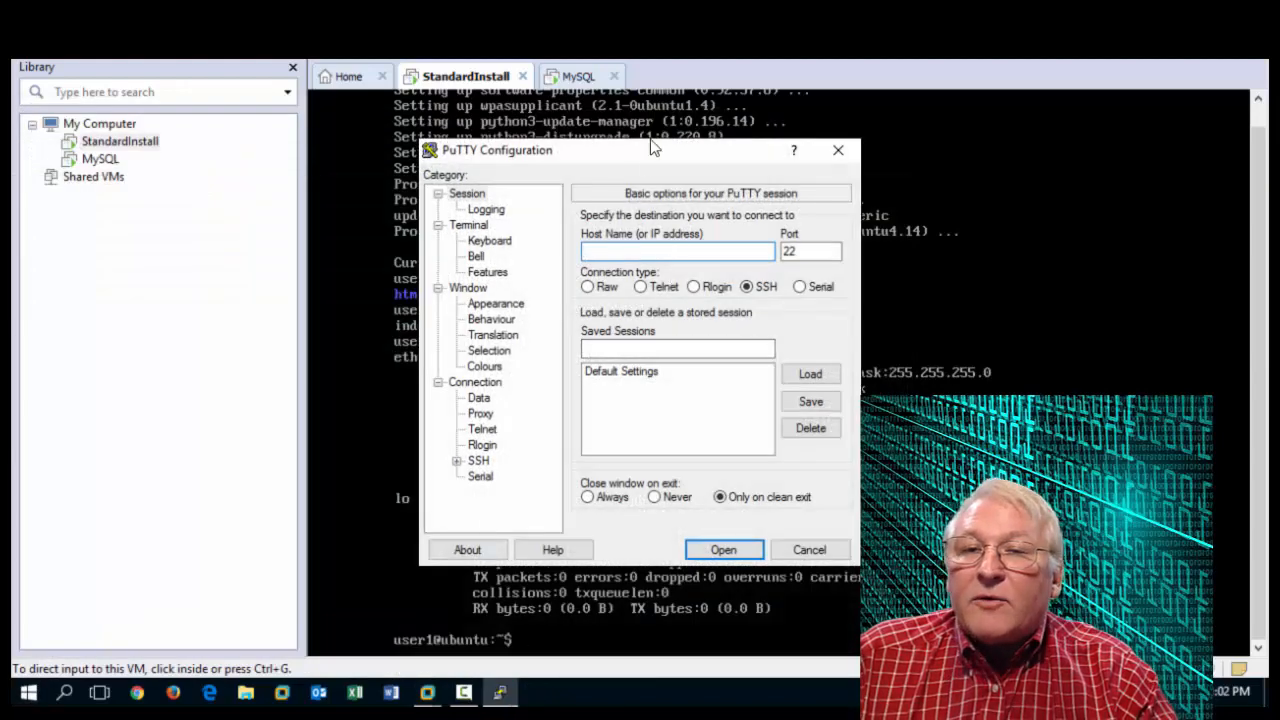
Move the PuTTY configuration window clear of the server's IP address, open an SSH connection to 192.168.25.129 on port 22 and trust its host key.
drag(649, 161, 295, 177)
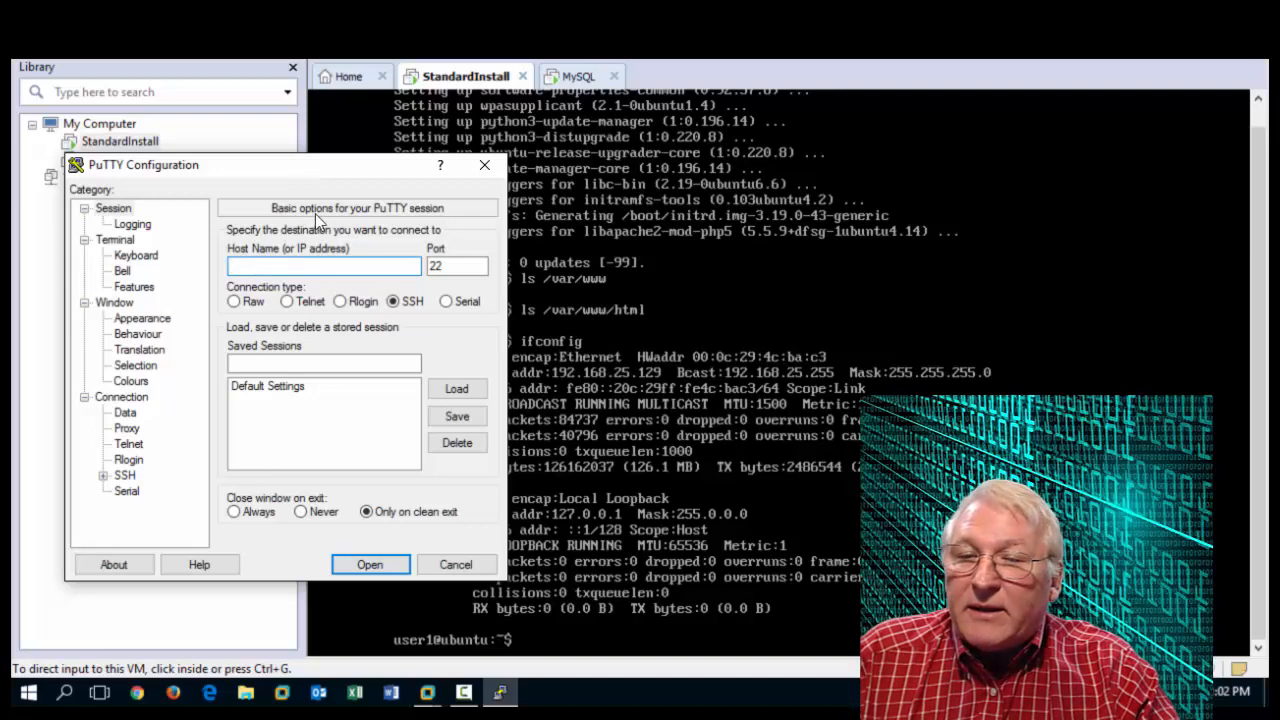
drag(351, 176, 305, 167)
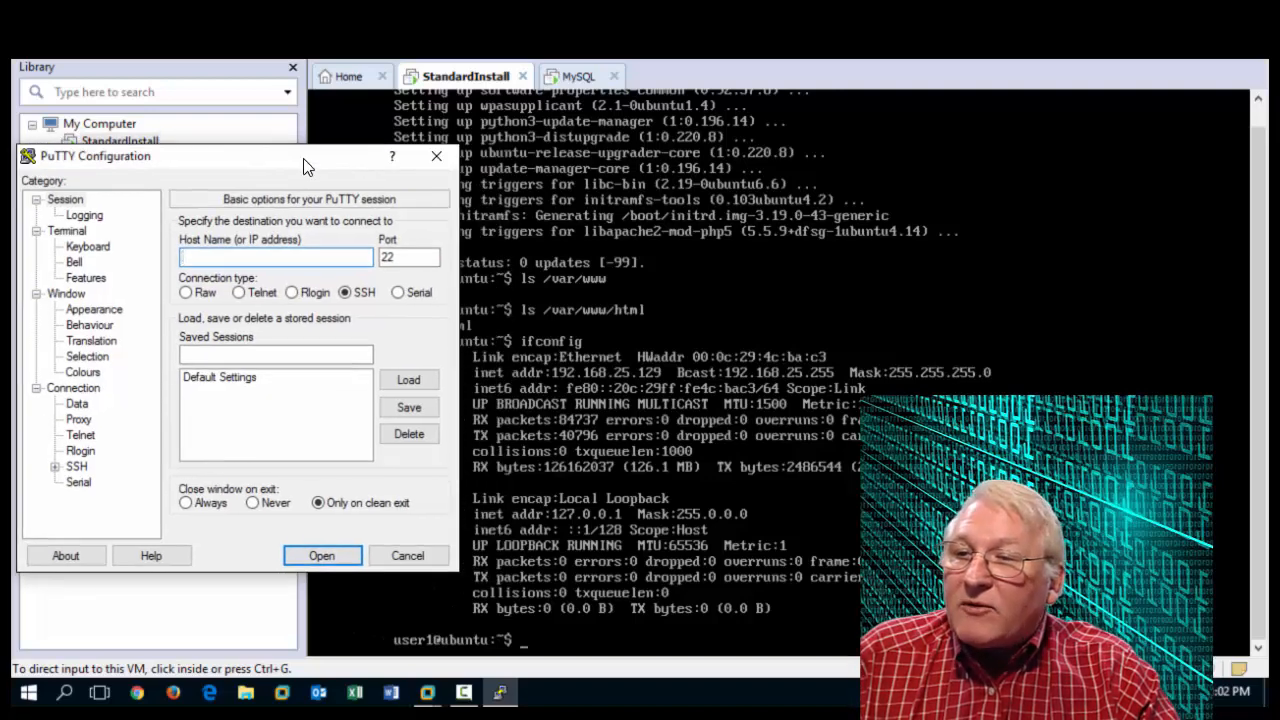
text(1)
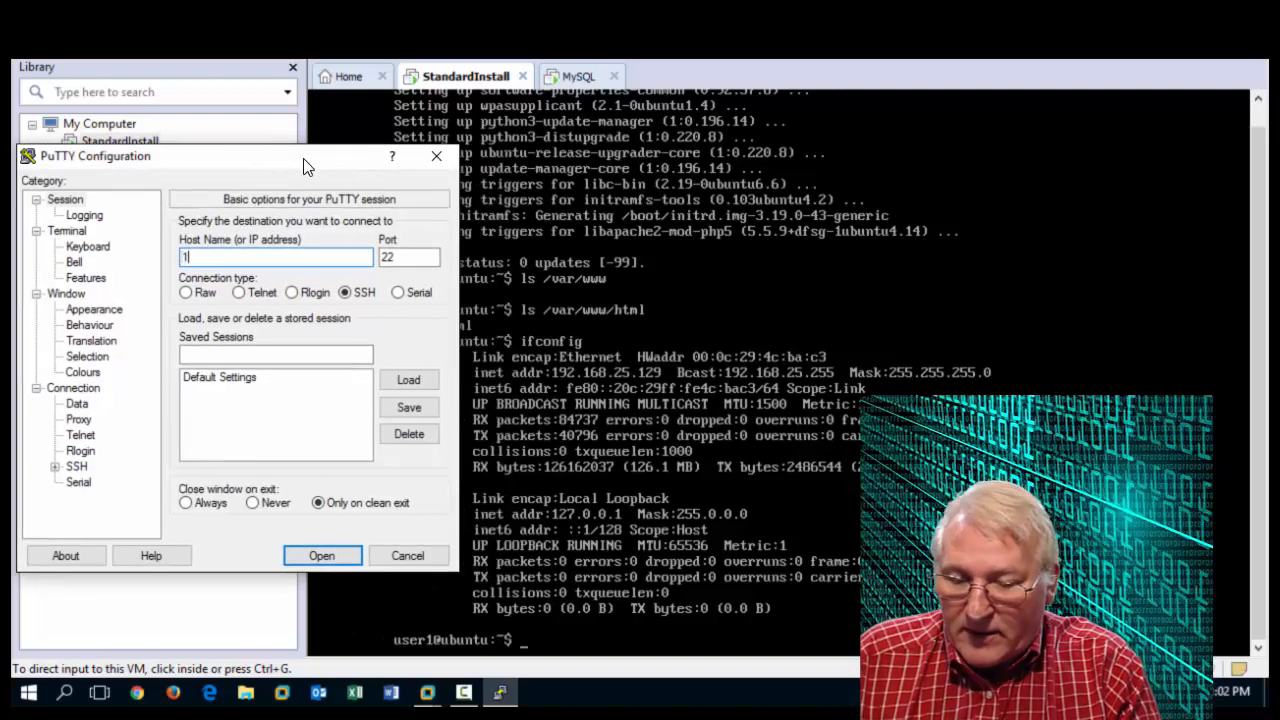
text(92.1)
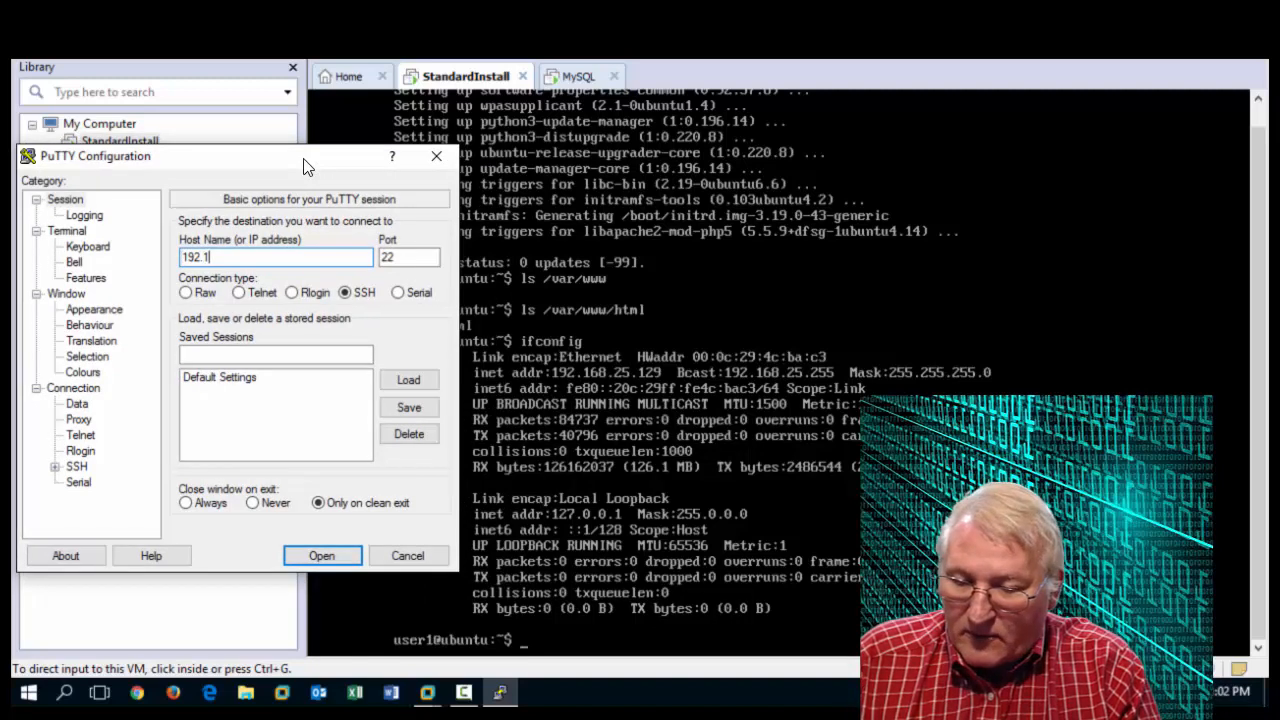
text(68)
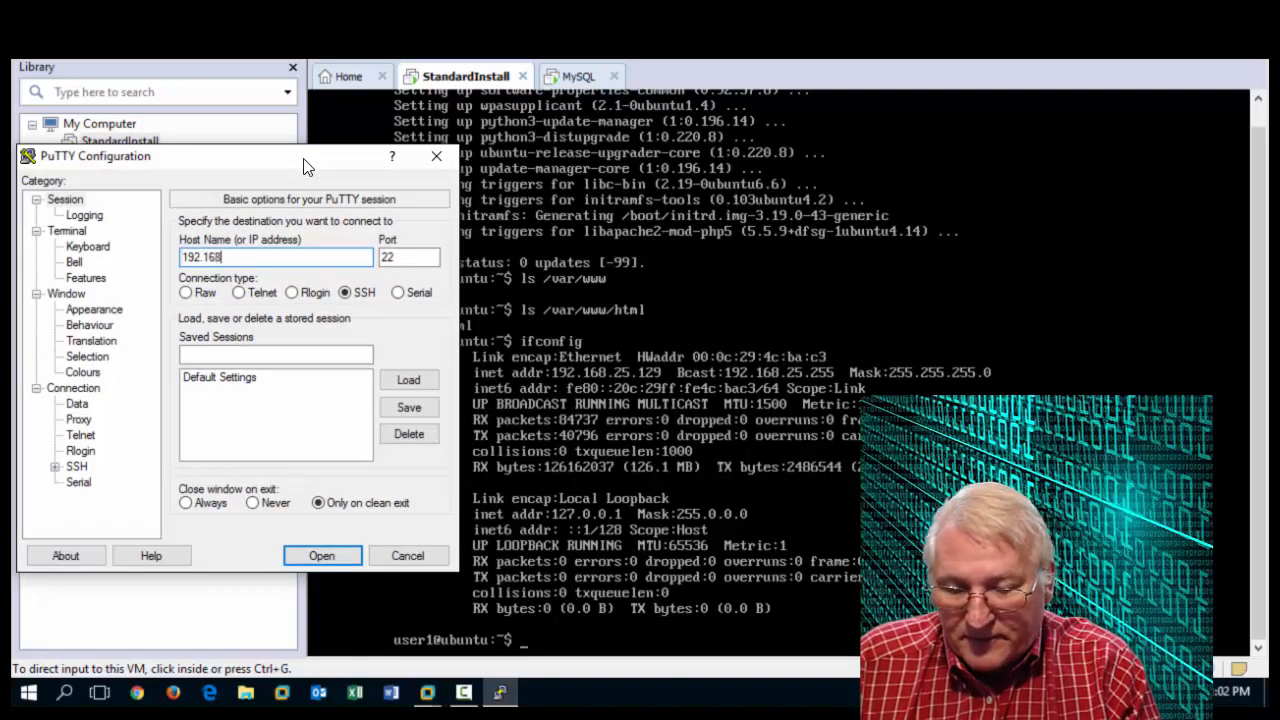
text(.2)
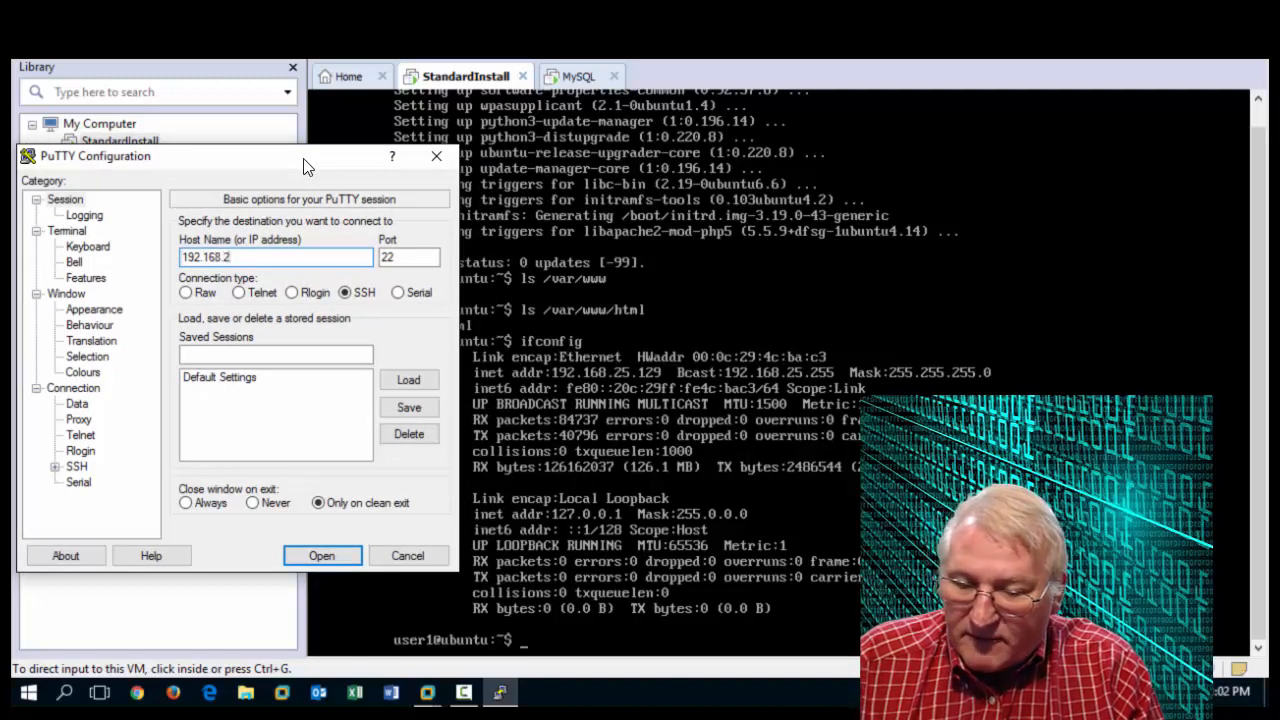
text(5.)
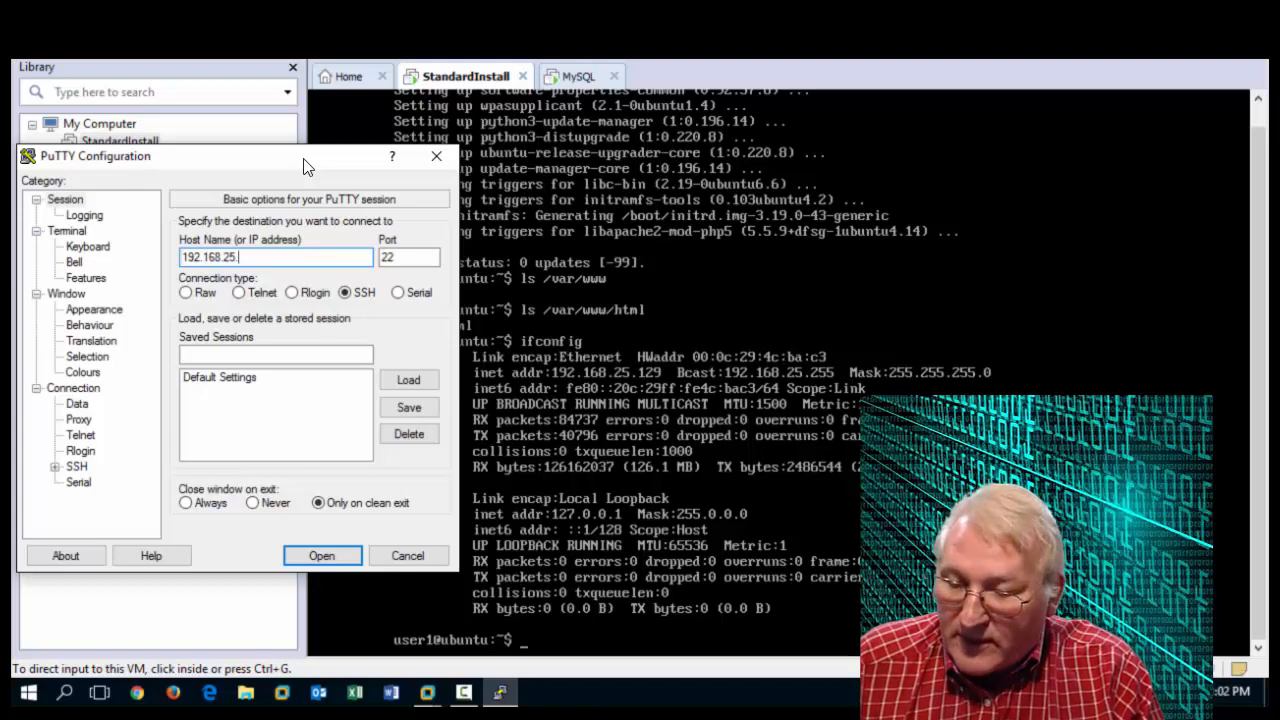
text(129)
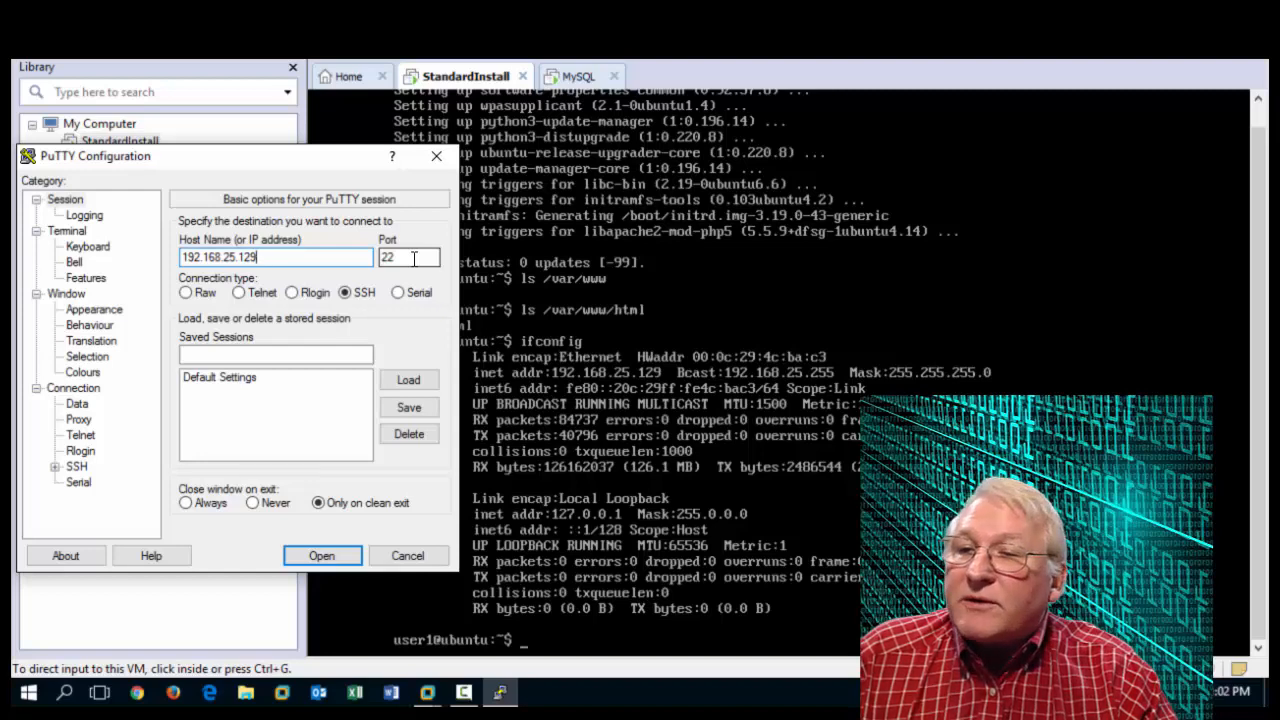
click(322, 555)
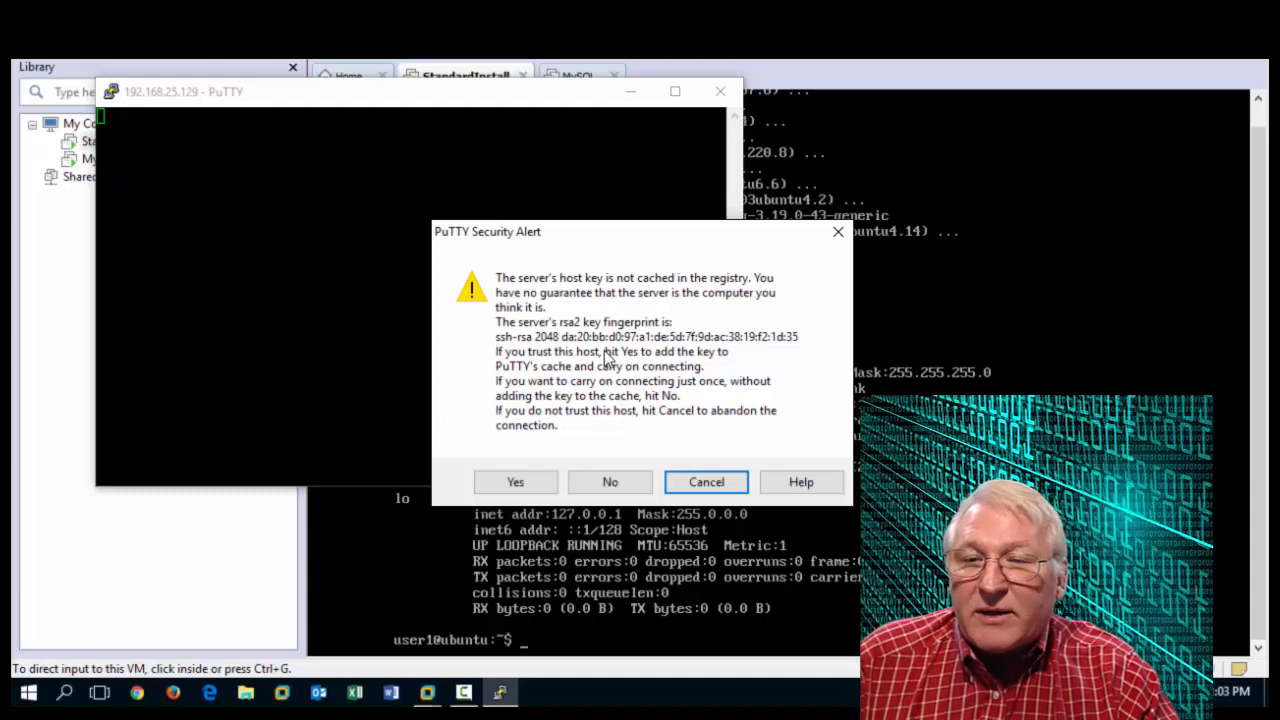
click(515, 483)
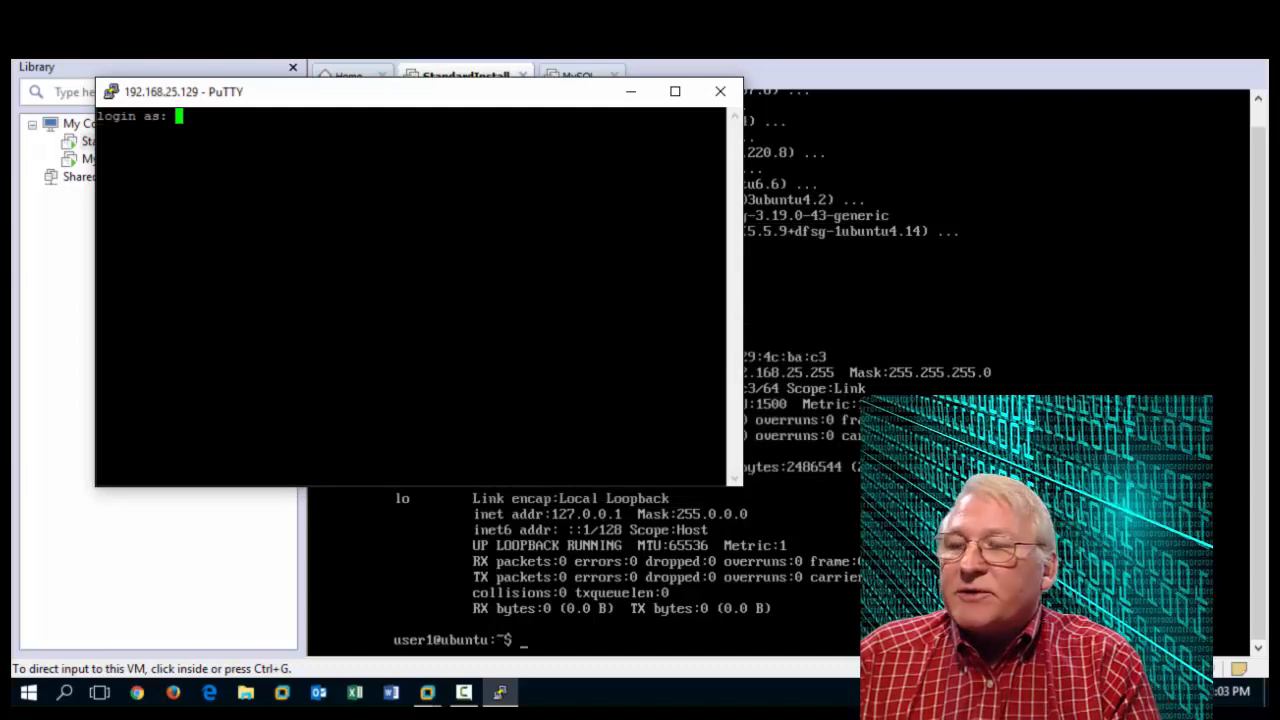
Log in to the SSH session as user1 with the account password.
text(user)
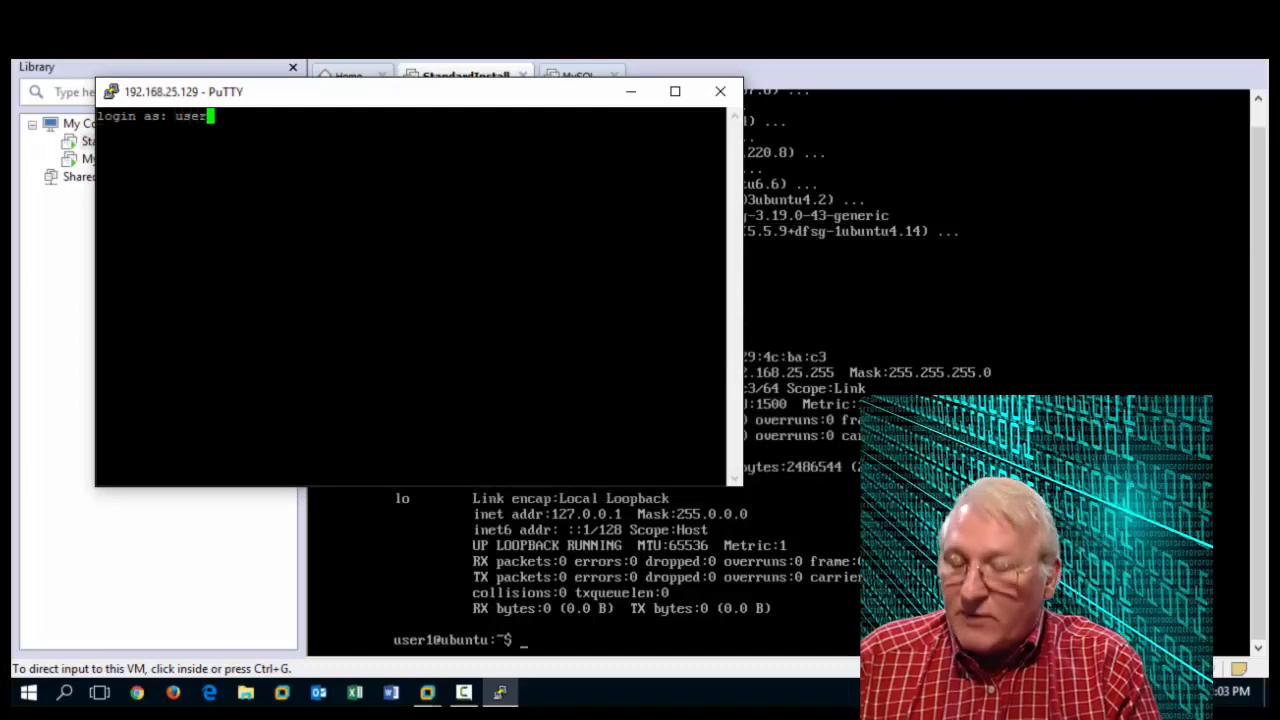
text(1)
key(Return)
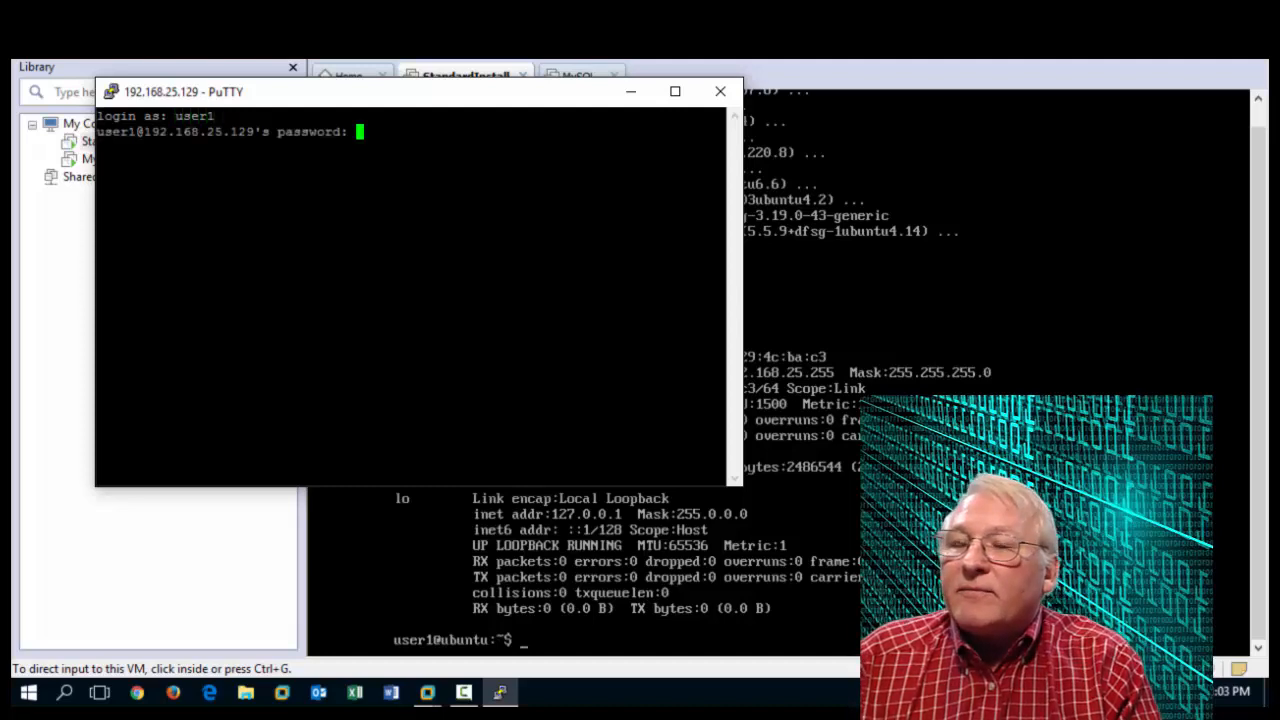
key(Return)
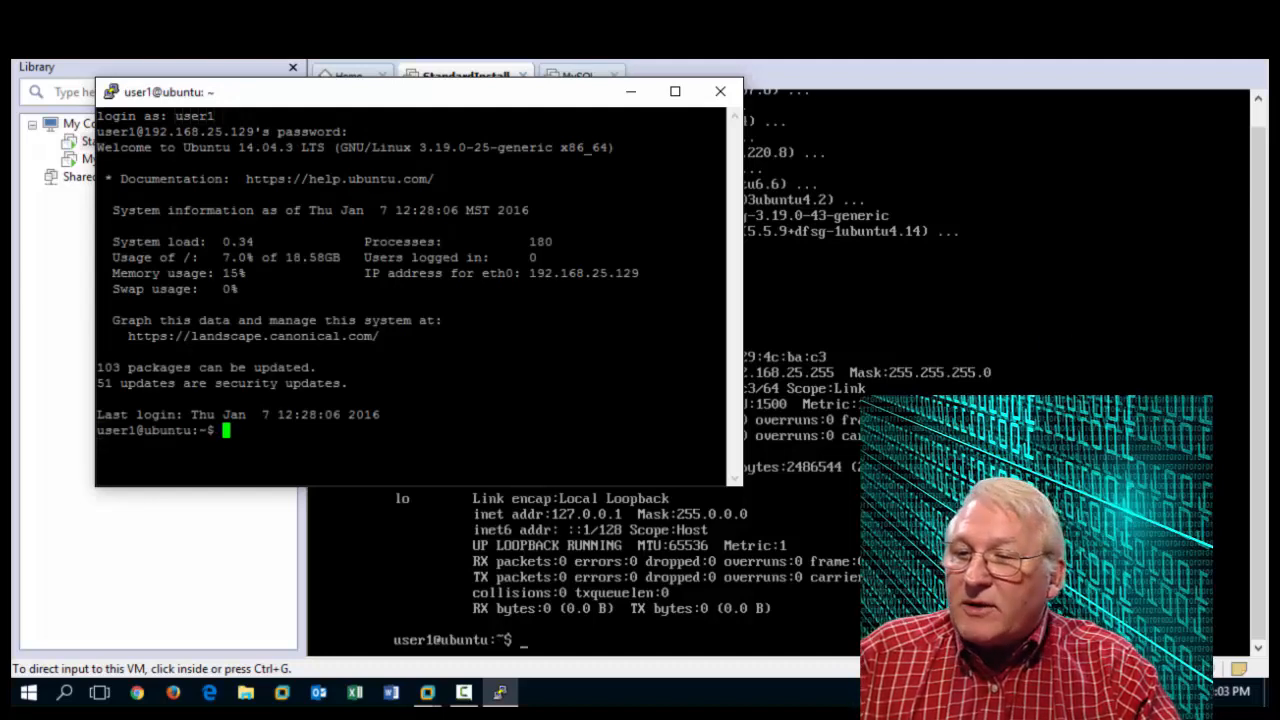
Submit blank lines at the SSH prompt until the output extends beyond the terminal window's height.
key(Return)
key(Return)
key(Return)
key(Return)
key(Return)
key(Return)
key(Return)
key(Return)
key(Return)
key(Return)
key(Return)
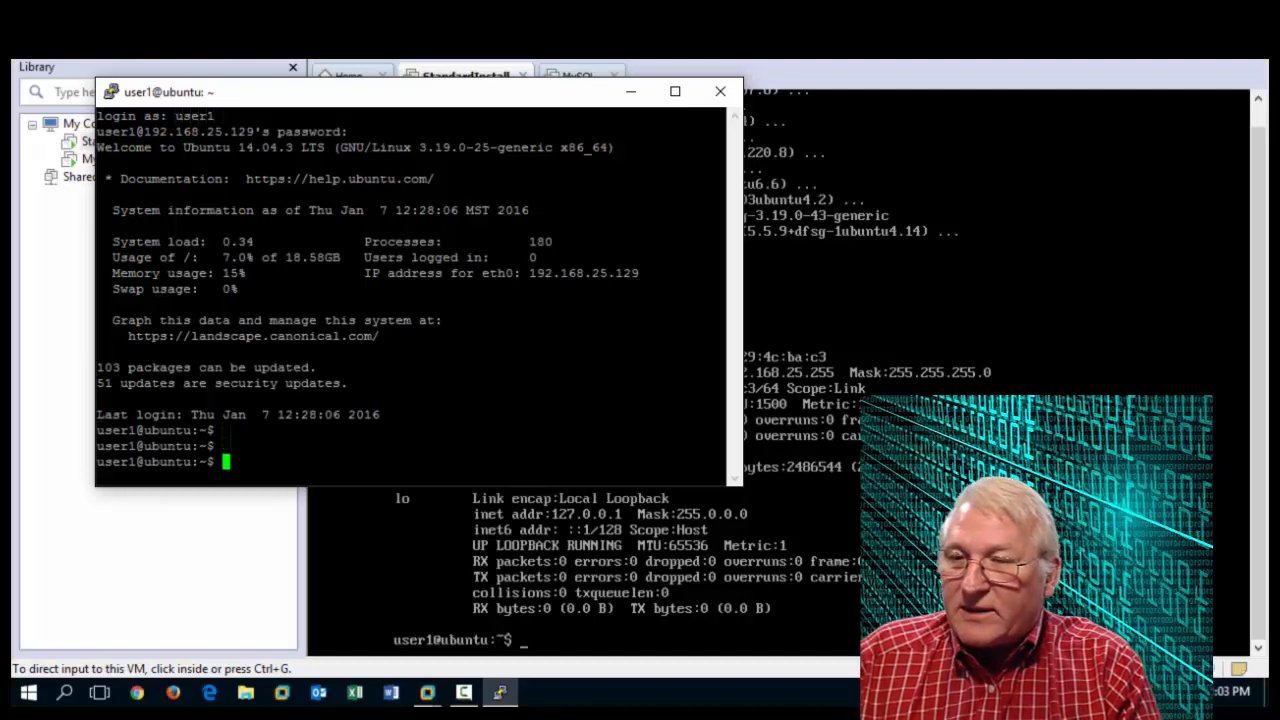
key(Return)
key(Return)
key(Return)
key(Return)
key(Return)
key(Return)
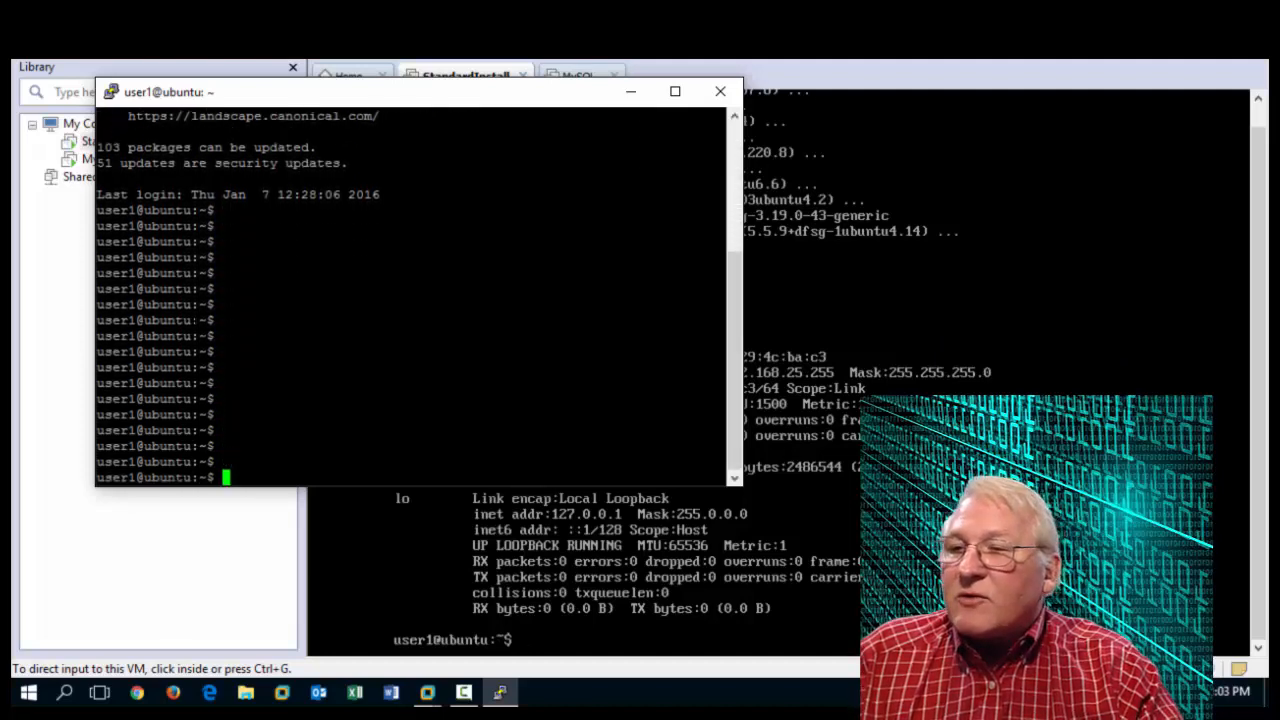
Scroll back through the SSH session's output to the login banner, and close the PuTTY session.
click(742, 198)
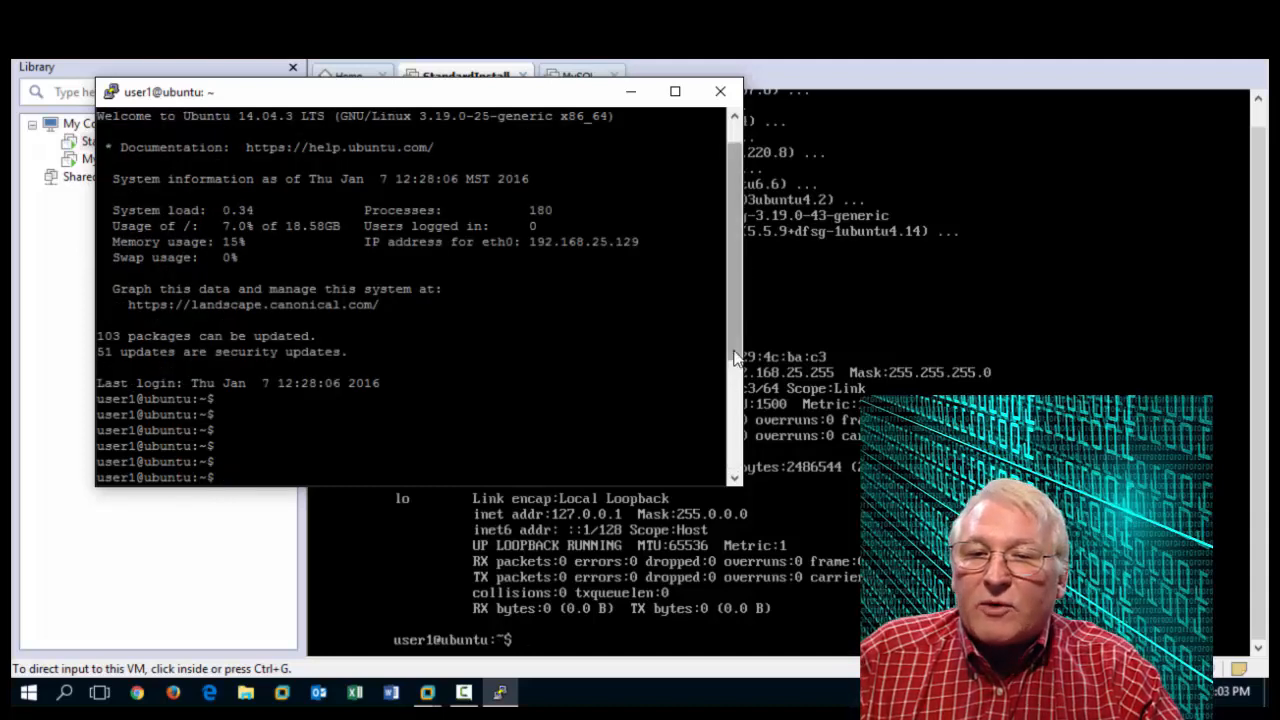
mouse_move(735, 357)
mouse_down()
mouse_move(737, 471)
mouse_move(749, 371)
mouse_up()
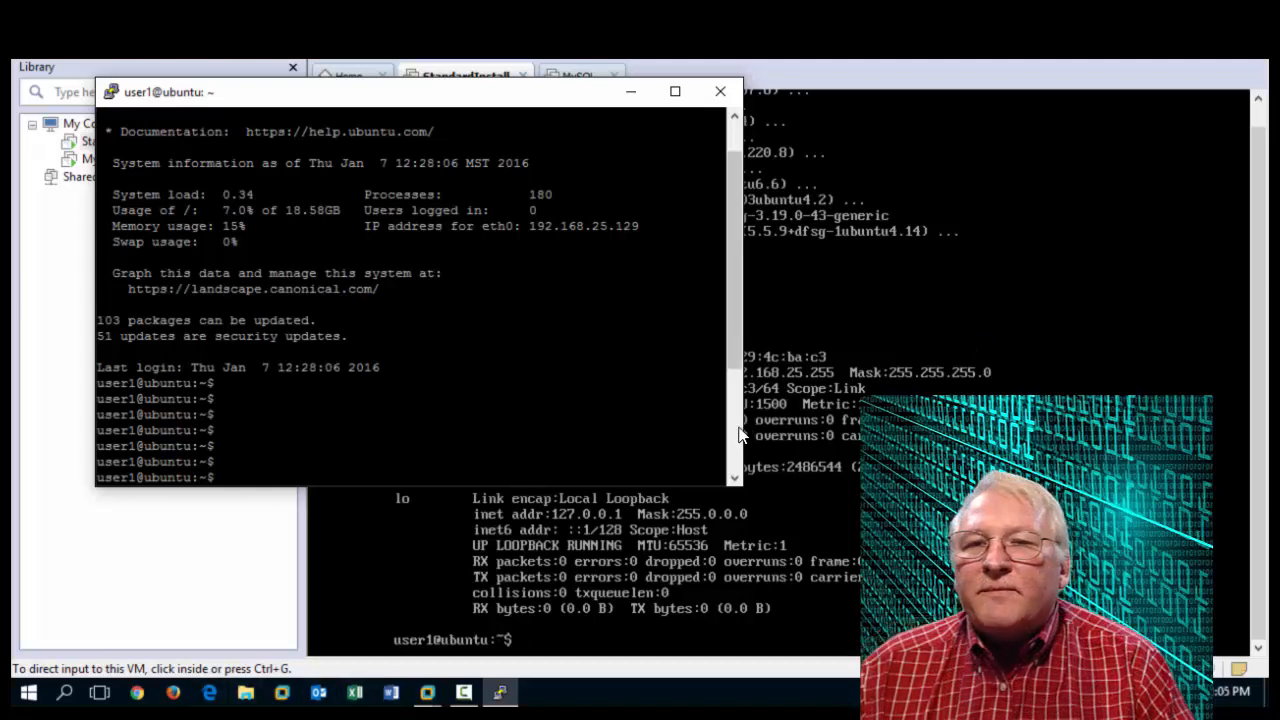
click(721, 95)
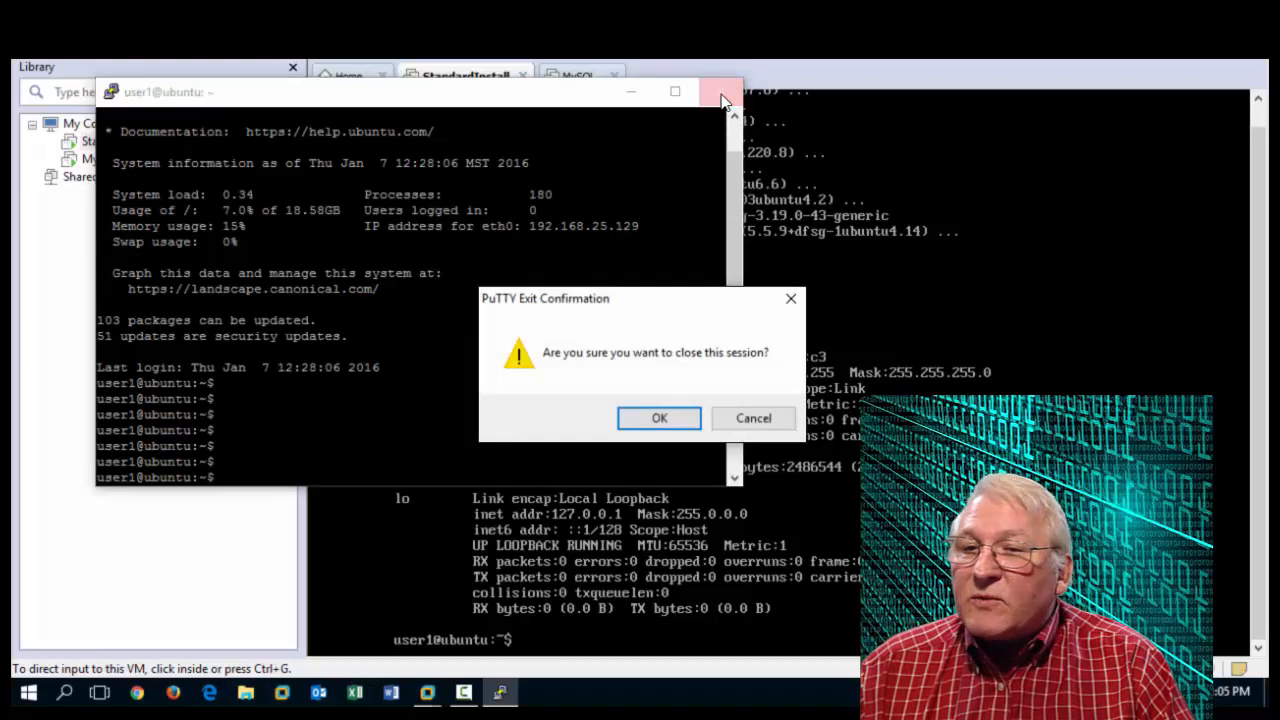
click(664, 419)
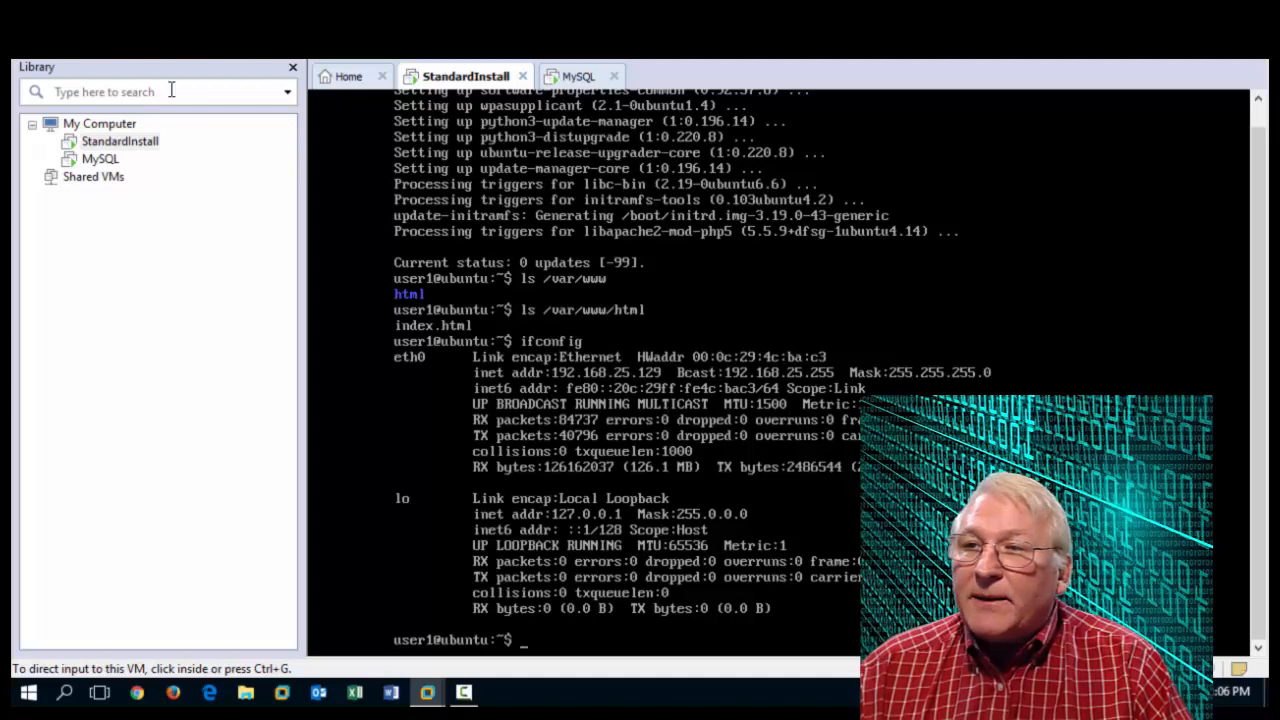
Take a snapshot of the StandardInstall virtual machine named "As Installed", leaving the description empty.
click(142, 52)
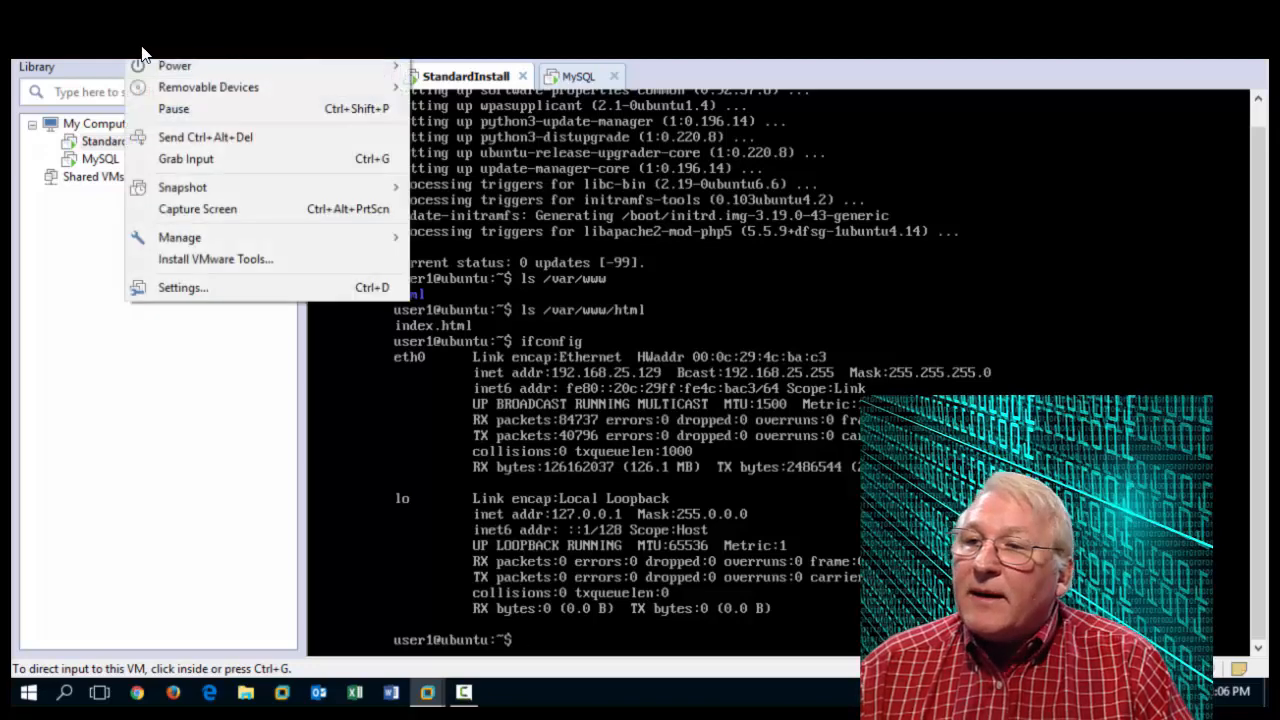
mouse_move(177, 186)
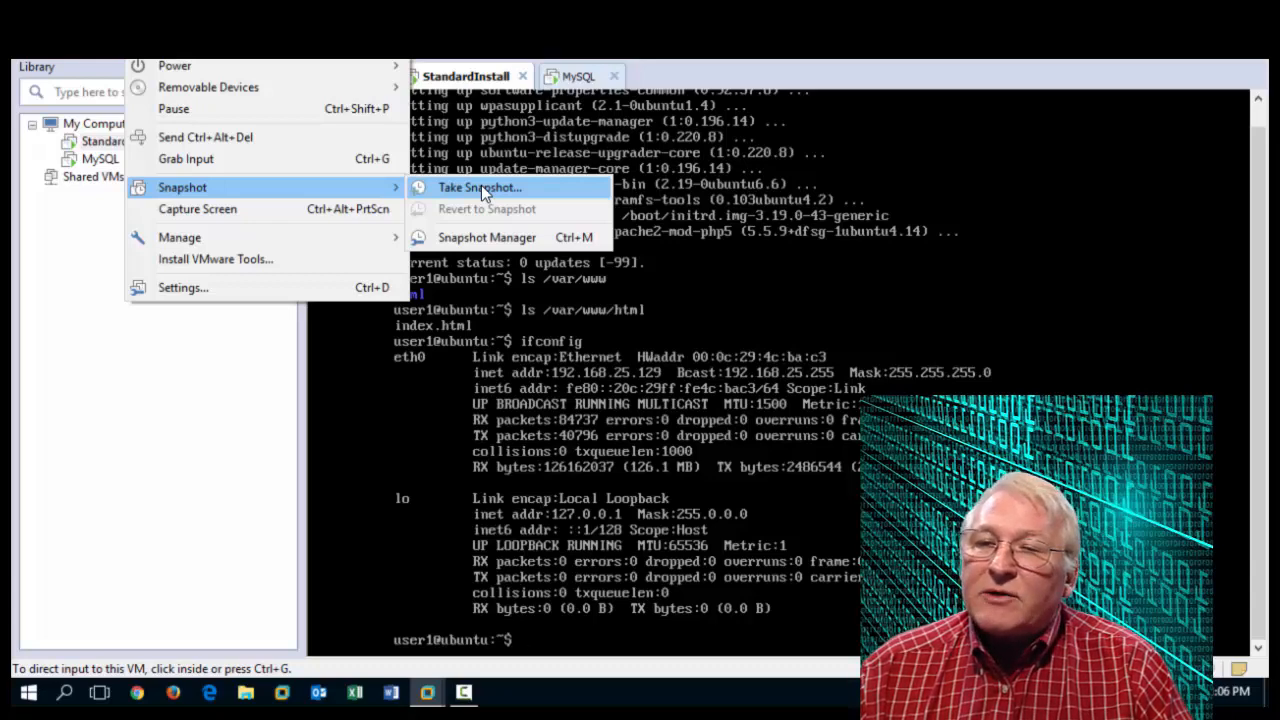
click(481, 187)
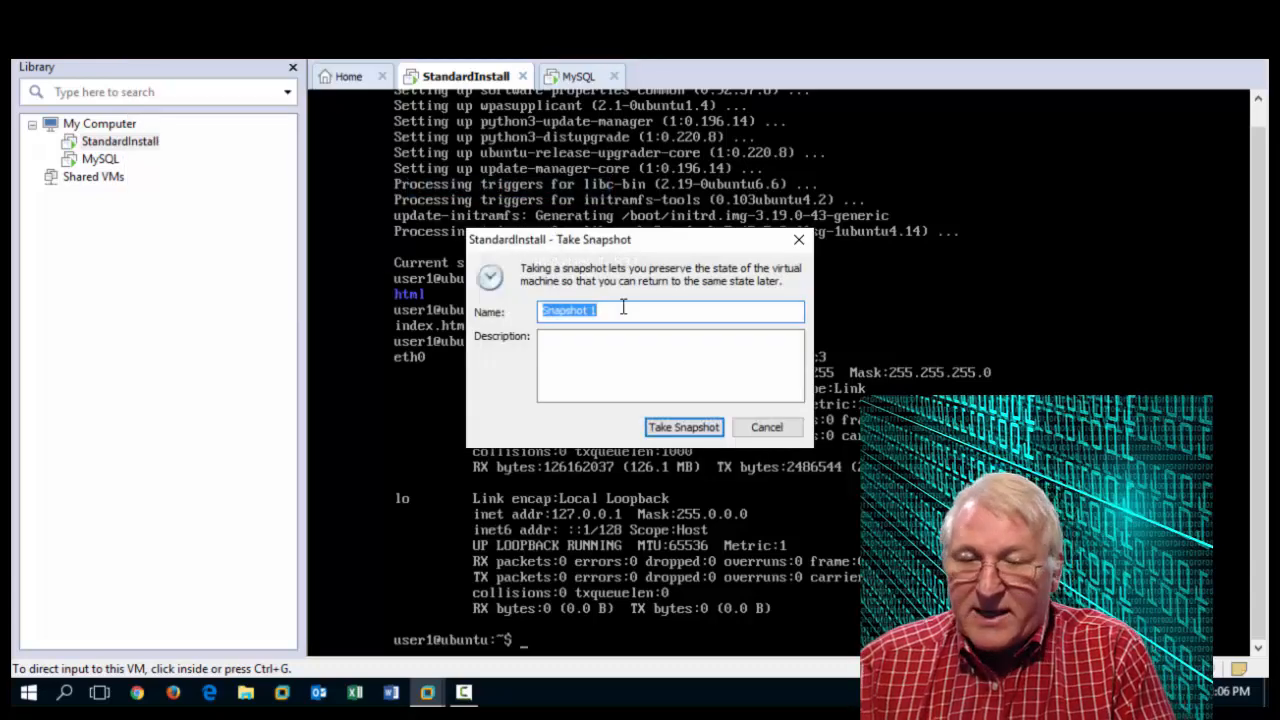
text(As I)
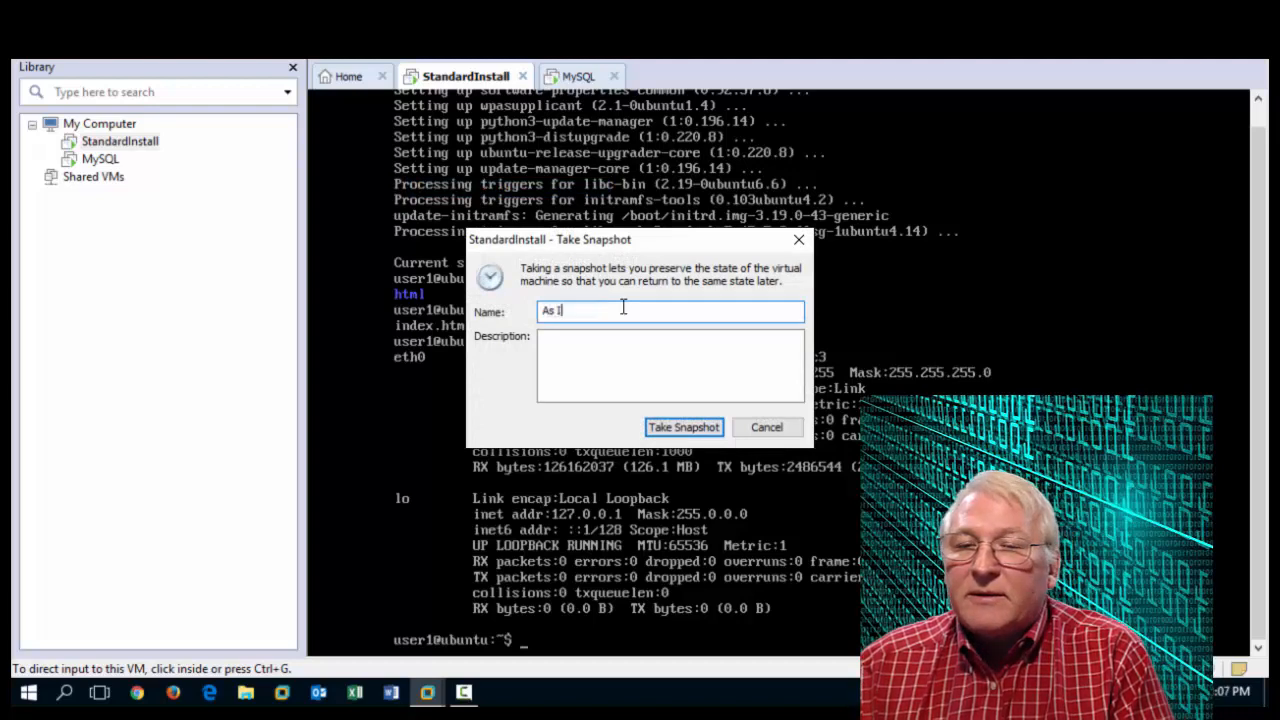
text(nstalled)
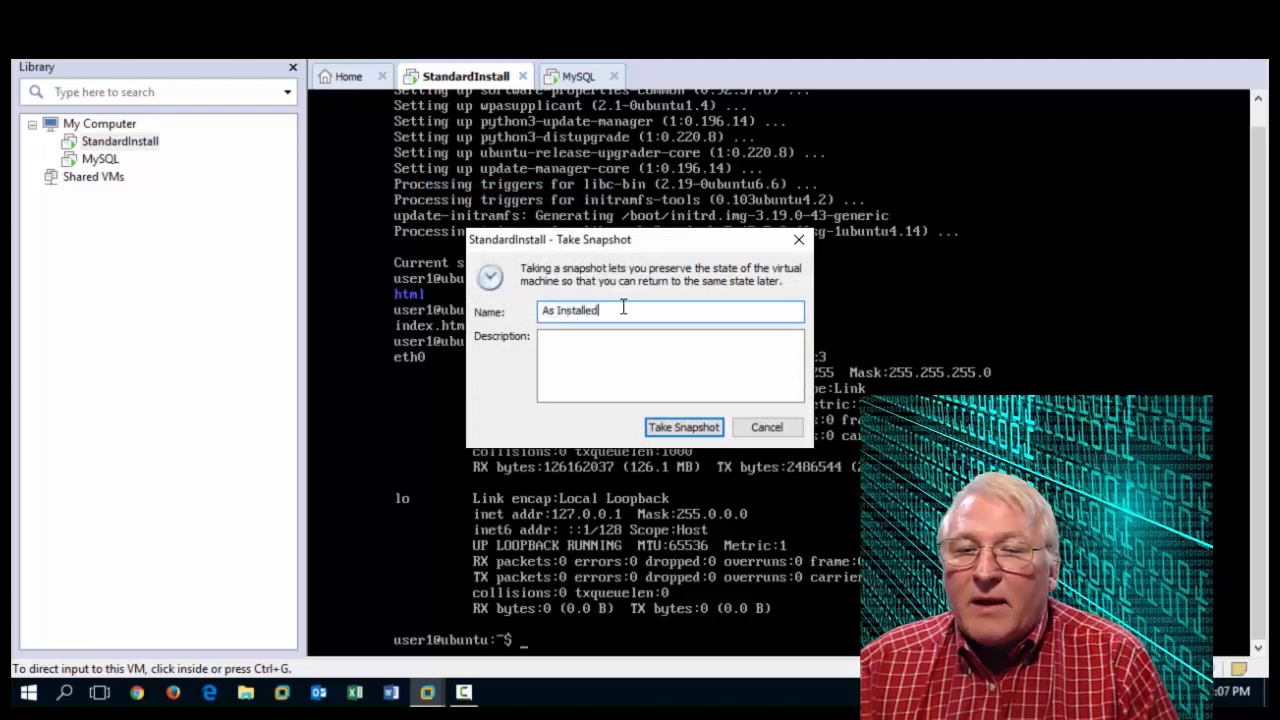
click(676, 430)
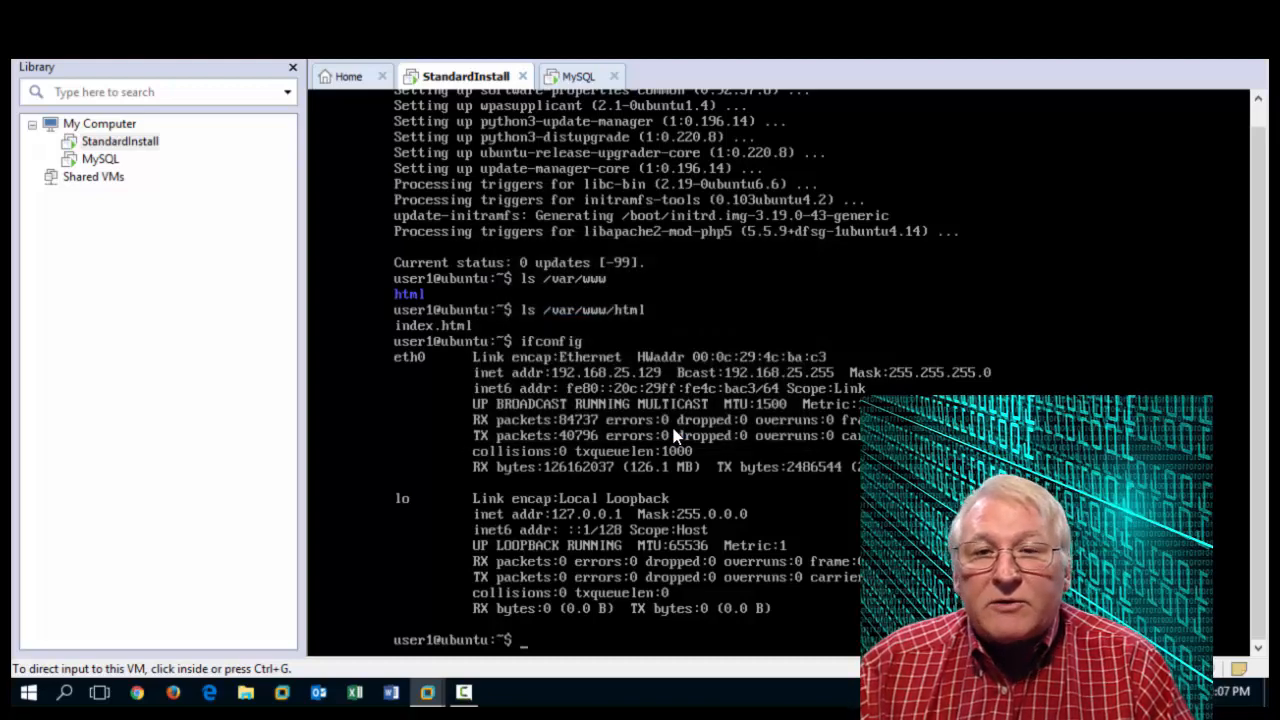